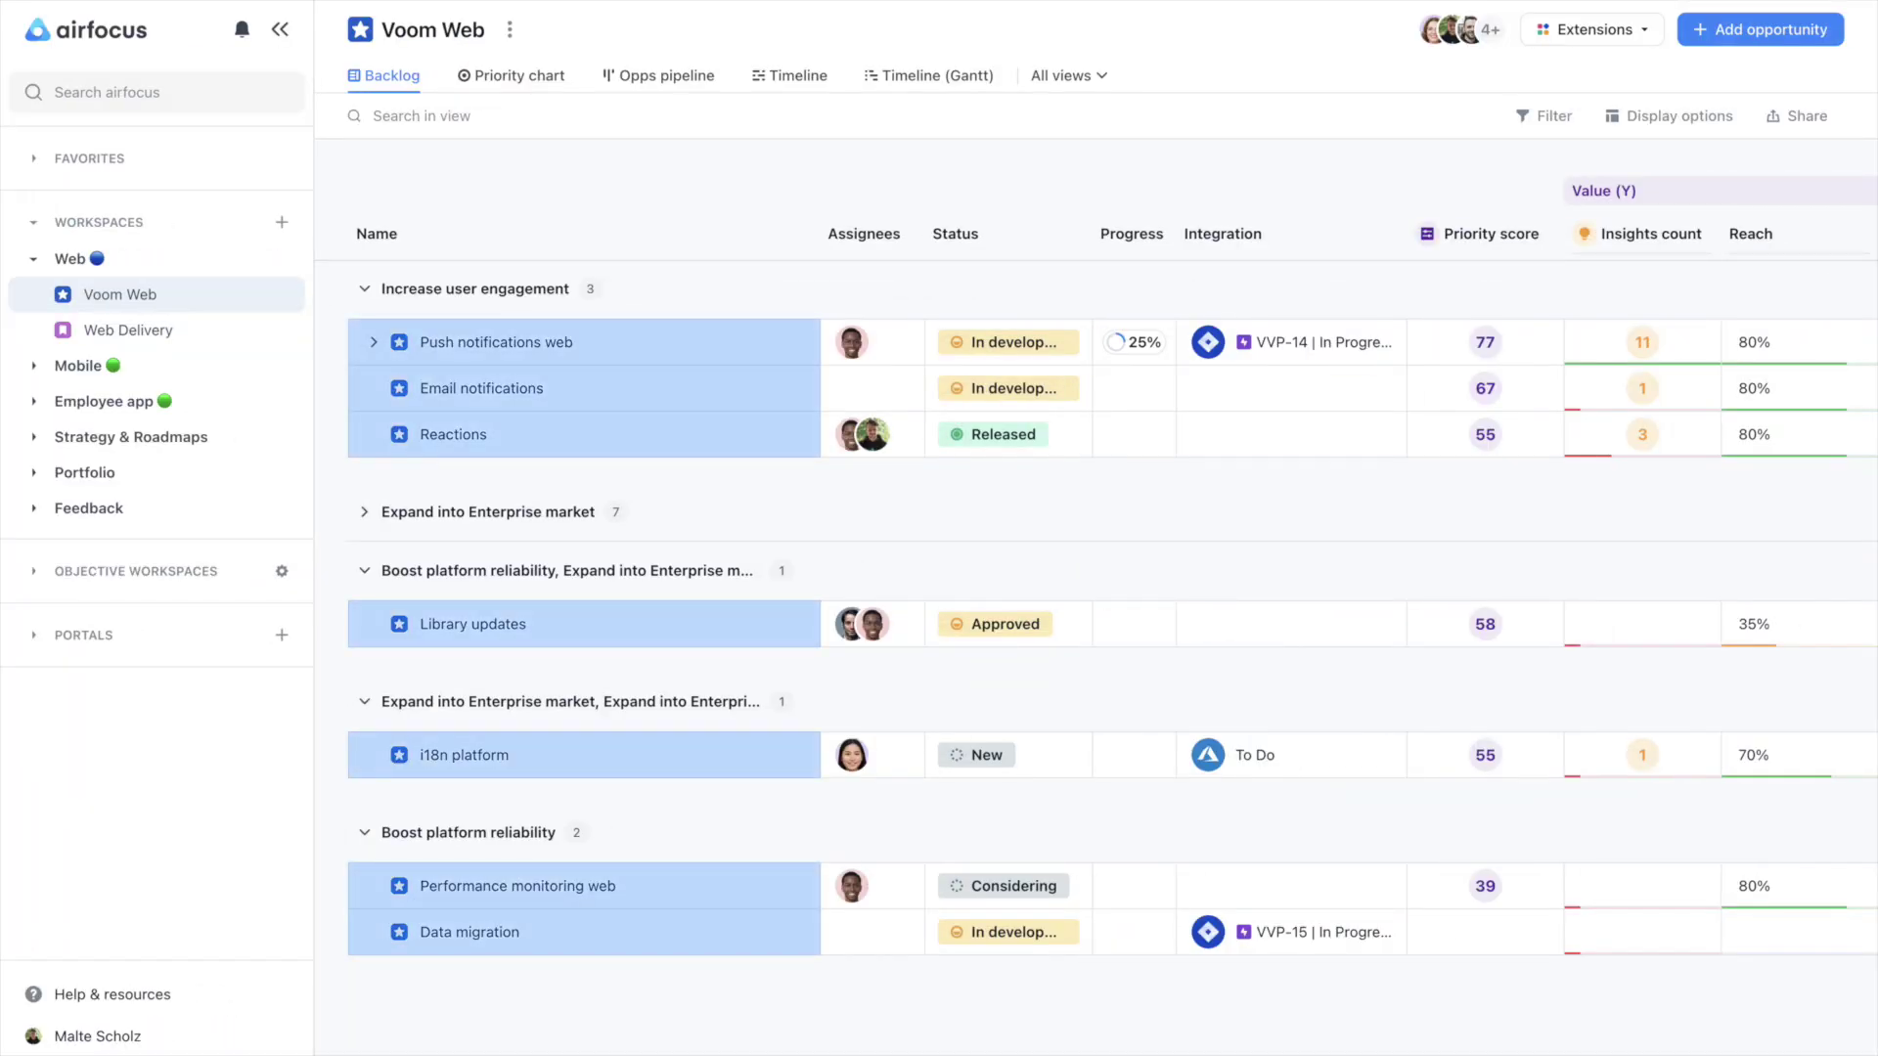
- Open the 'Push notifications web' row in the Voom Web backlog table
left_click(574, 342)
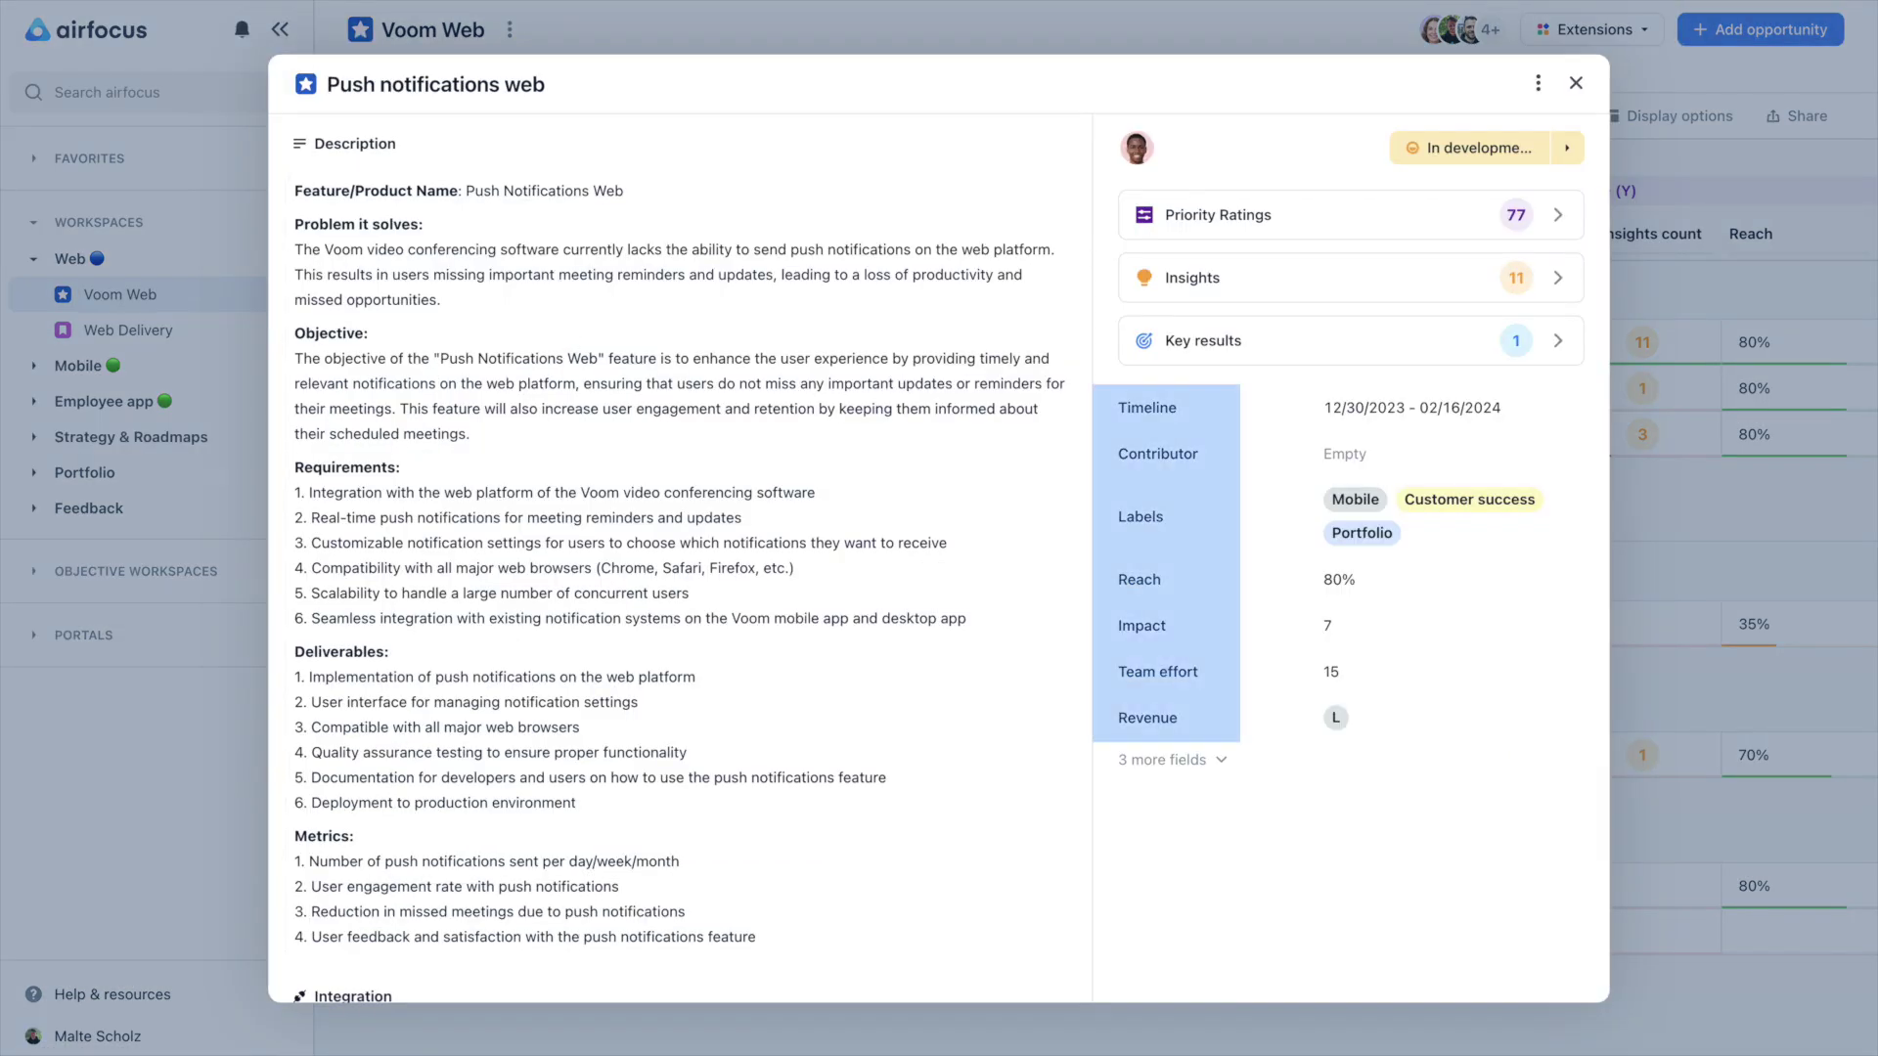
- Reopen Push notifications web, change its Revenue to XL, and close the item
key("Escape")
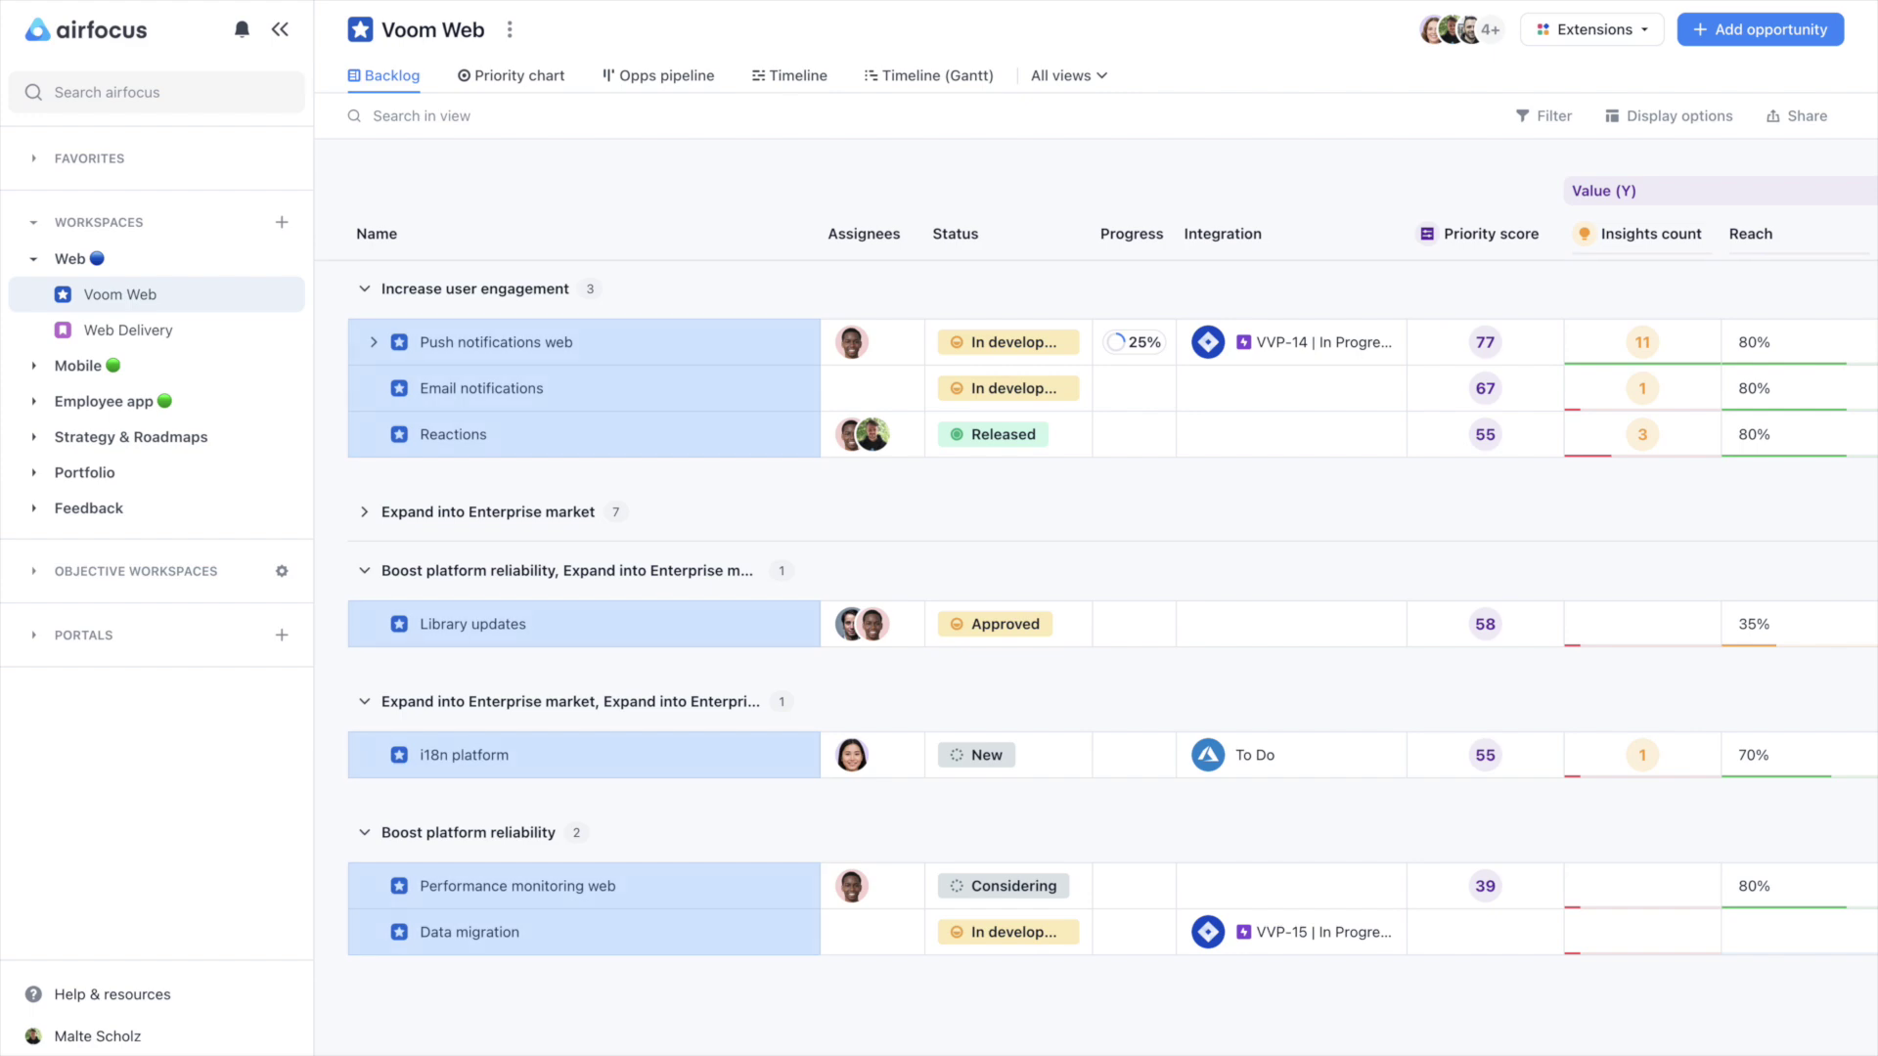
left_click(574, 341)
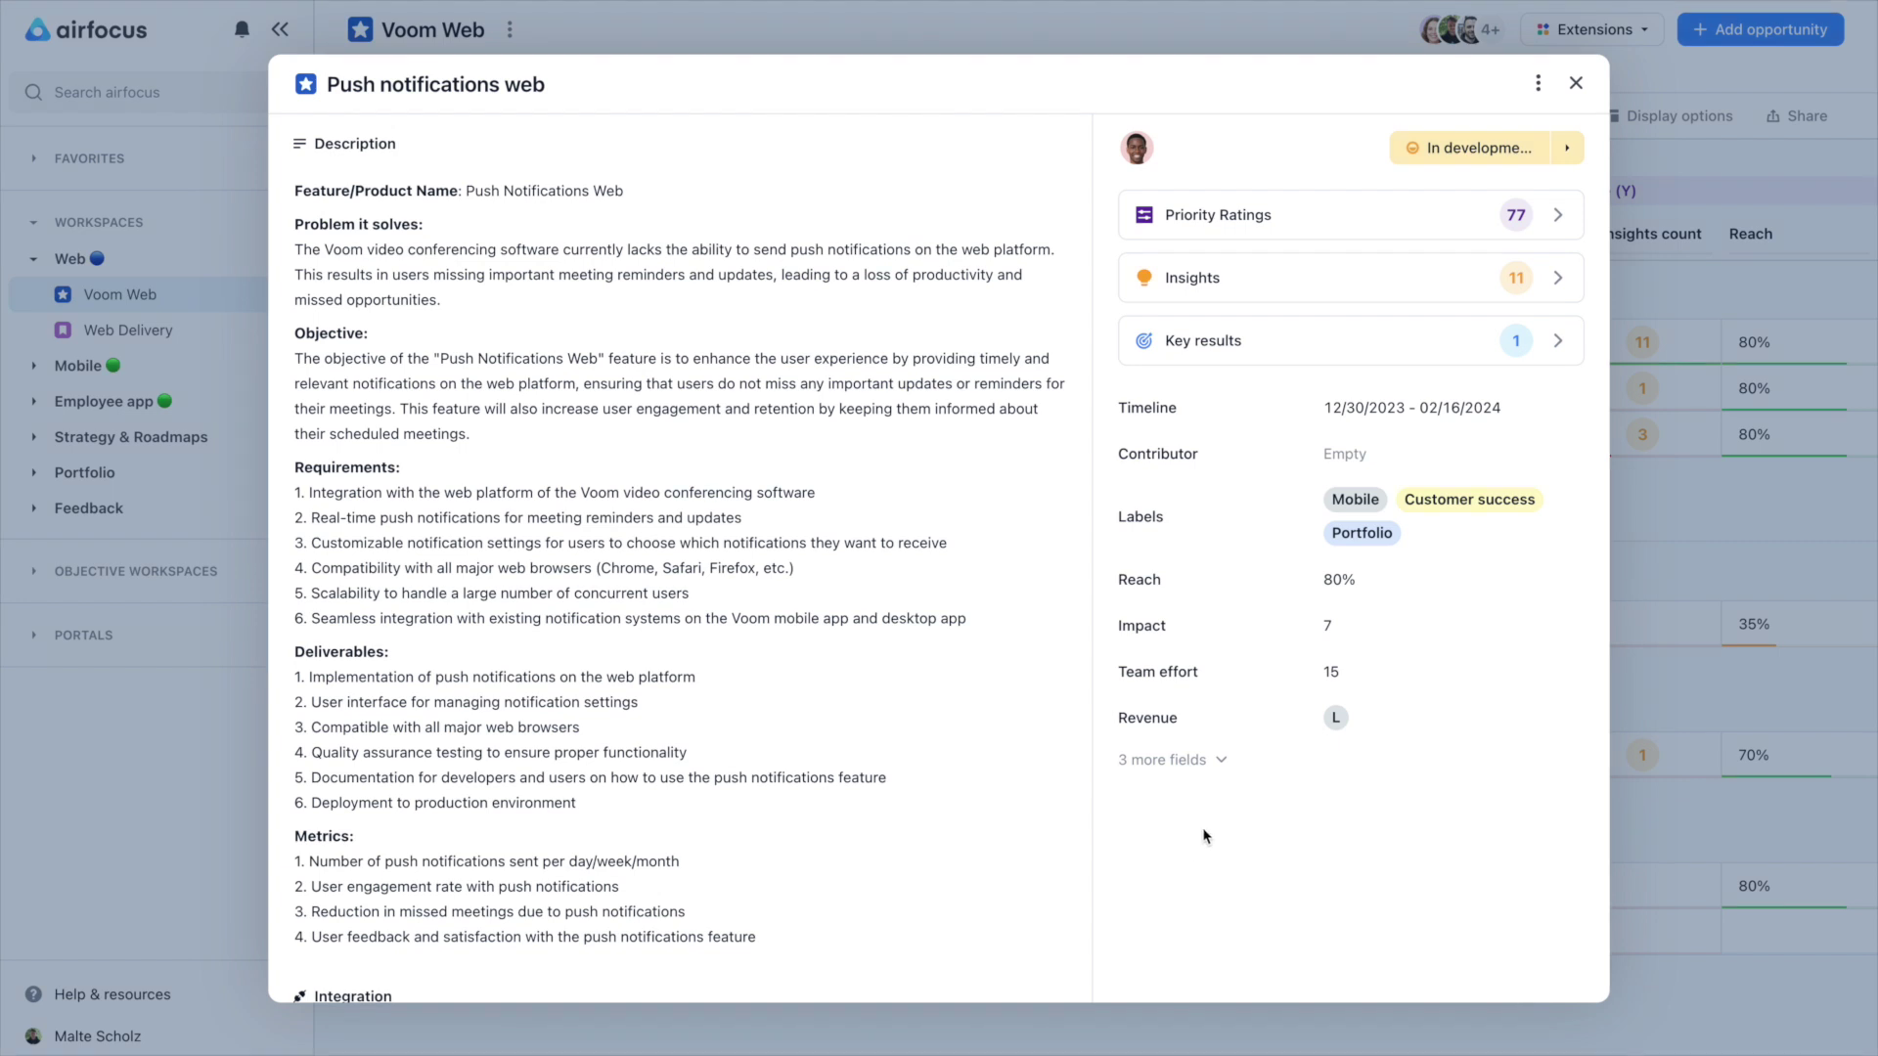
left_click(1381, 719)
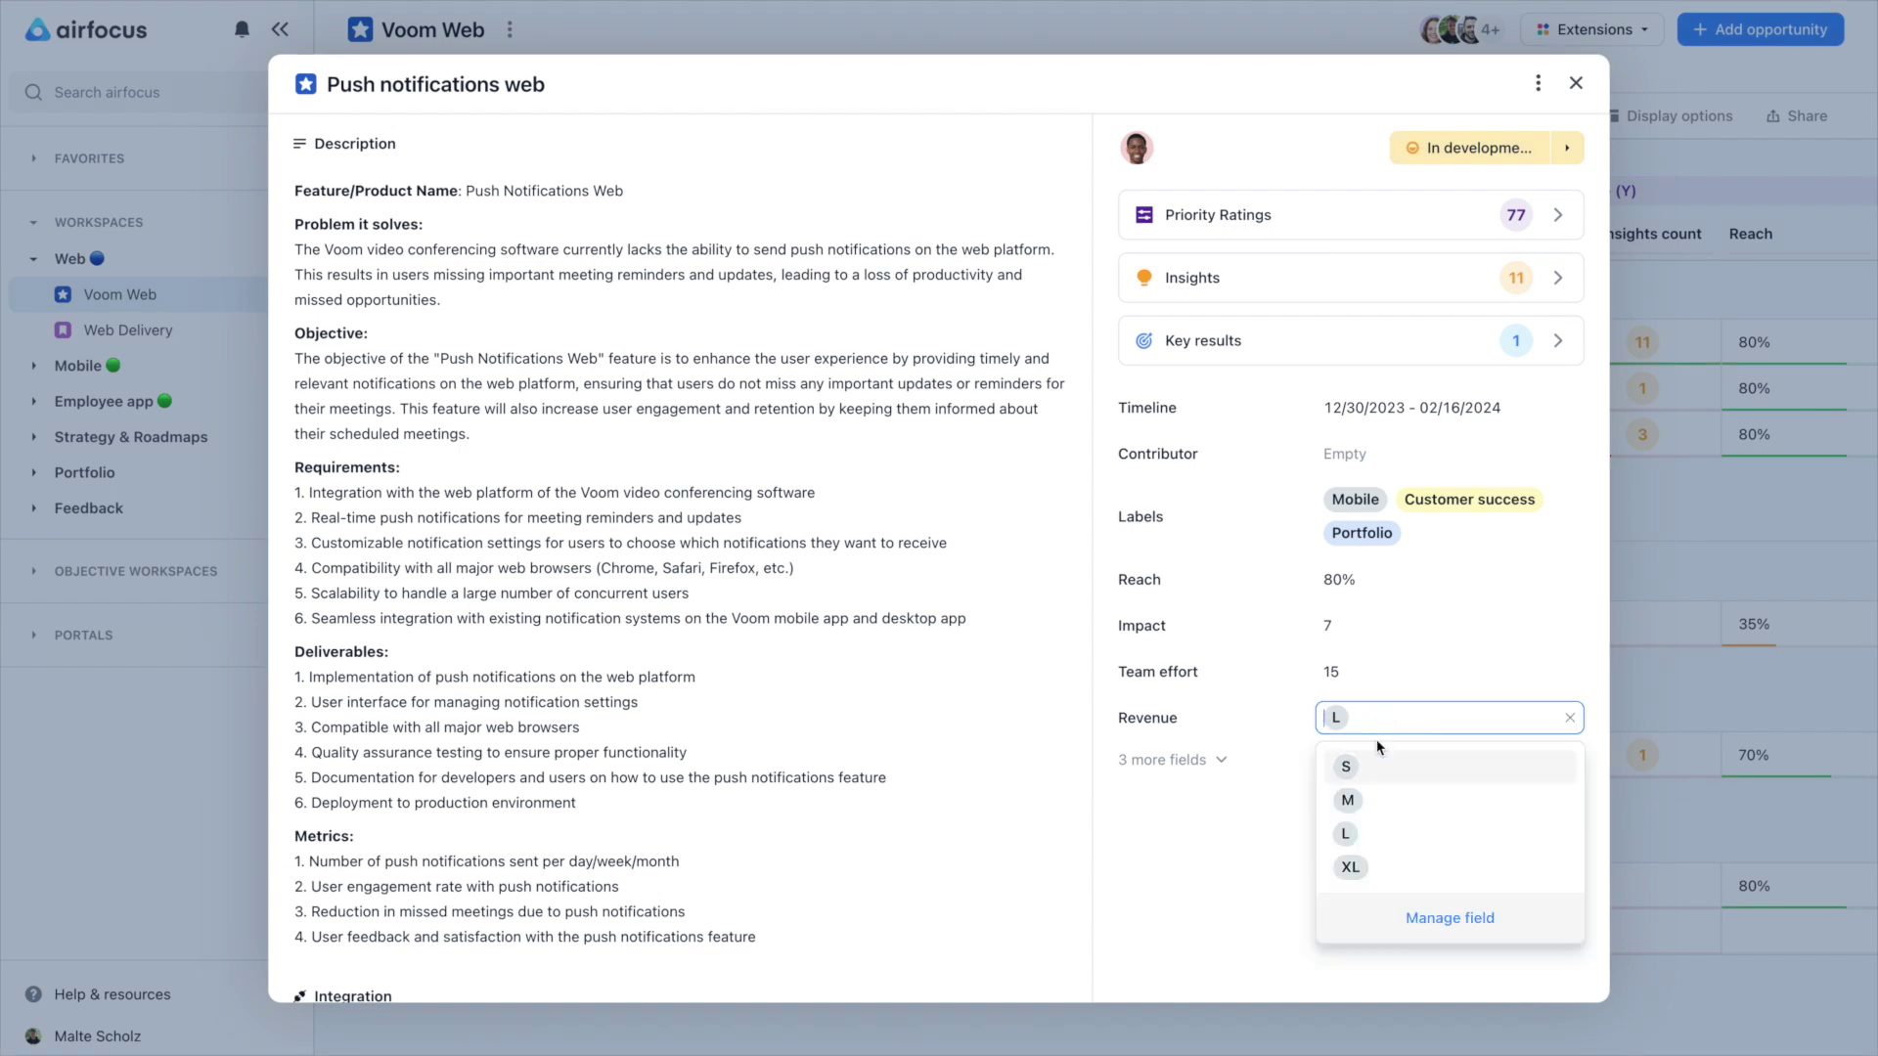
left_click(1359, 868)
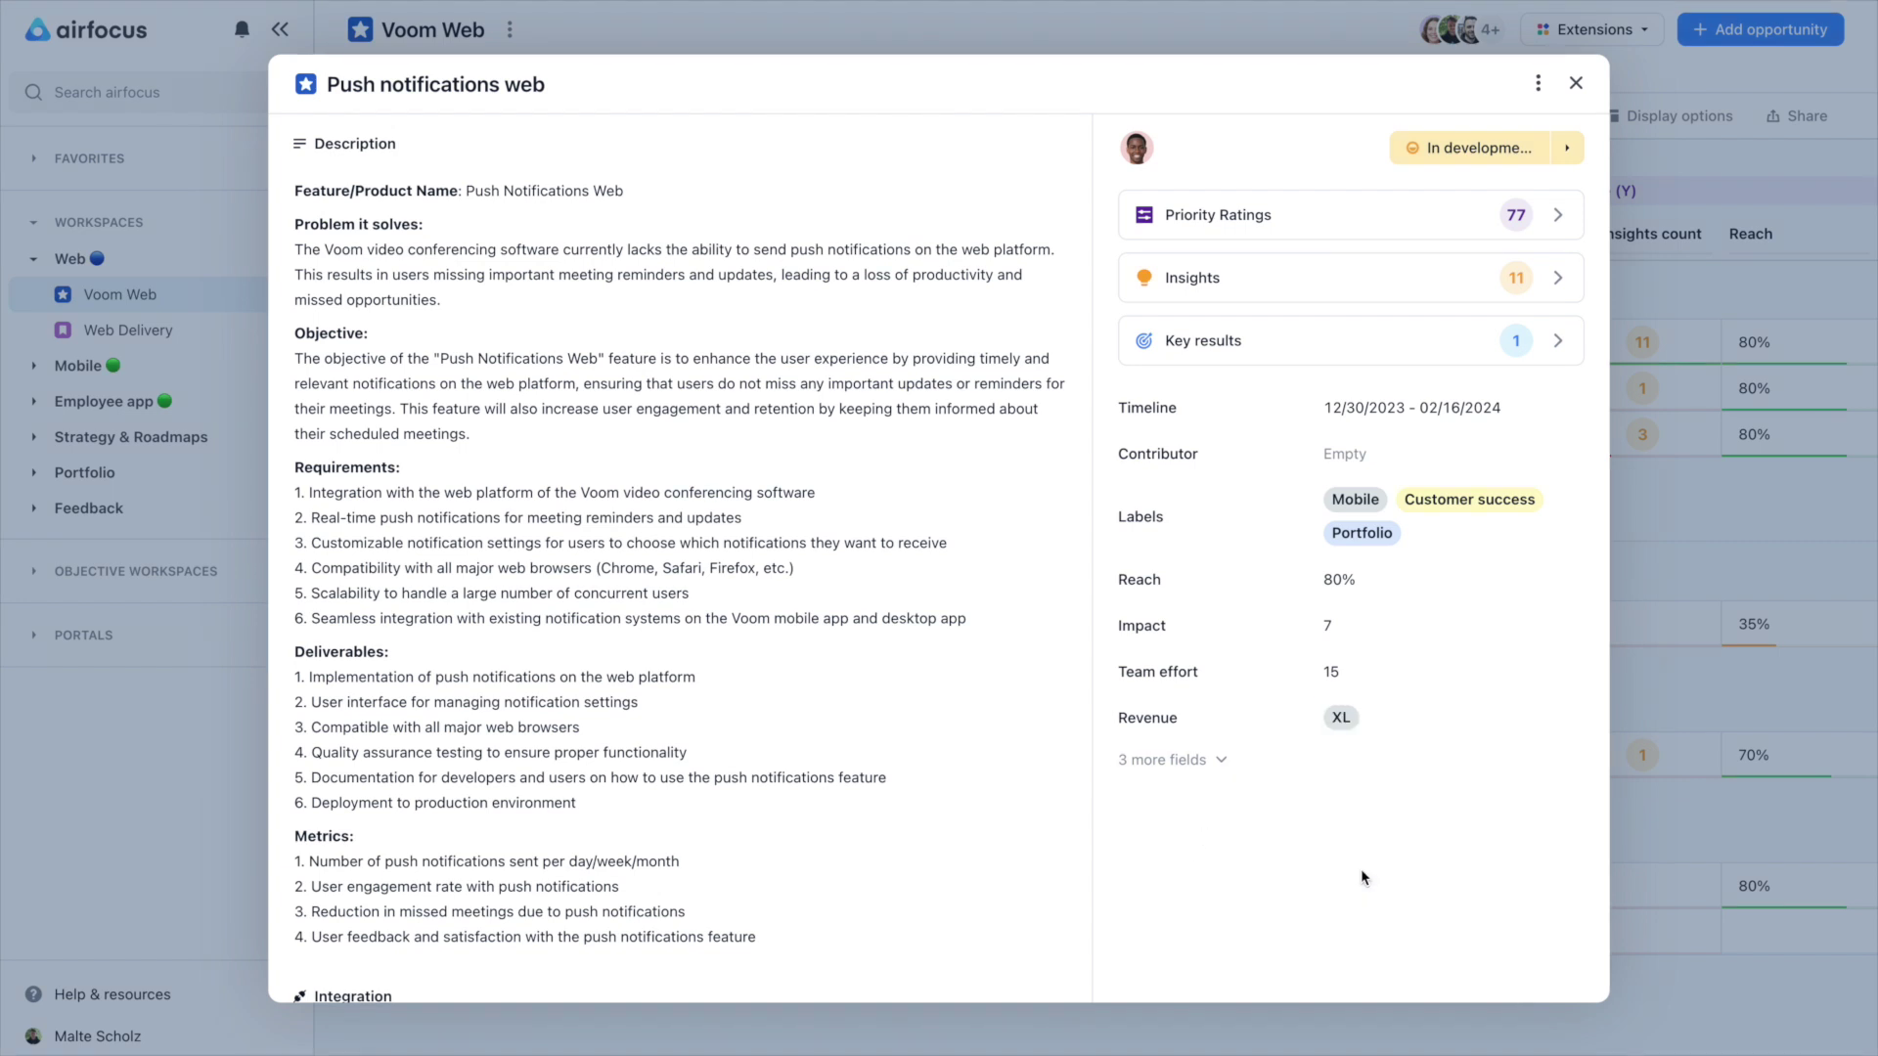
left_click(1576, 84)
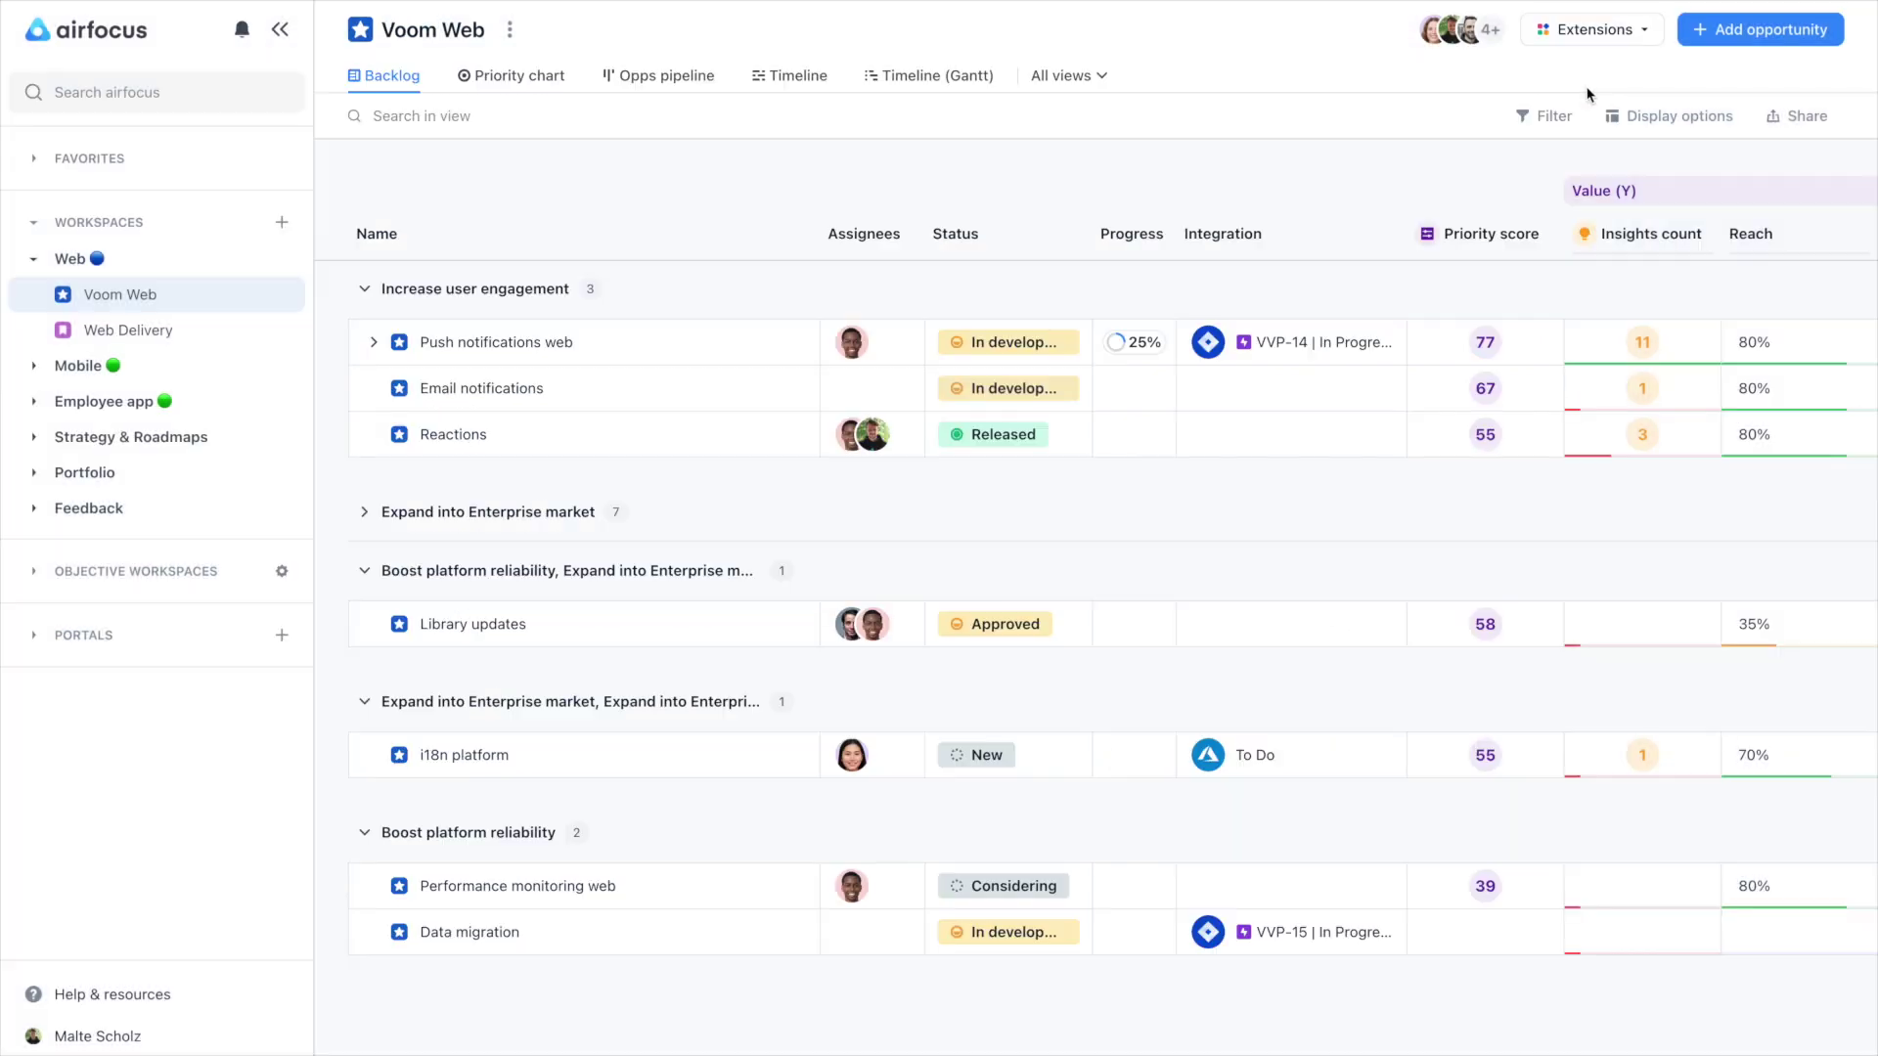
- Browse the Priority chart, Opps pipeline, Timeline and Gantt views, then return to Backlog
left_click(535, 88)
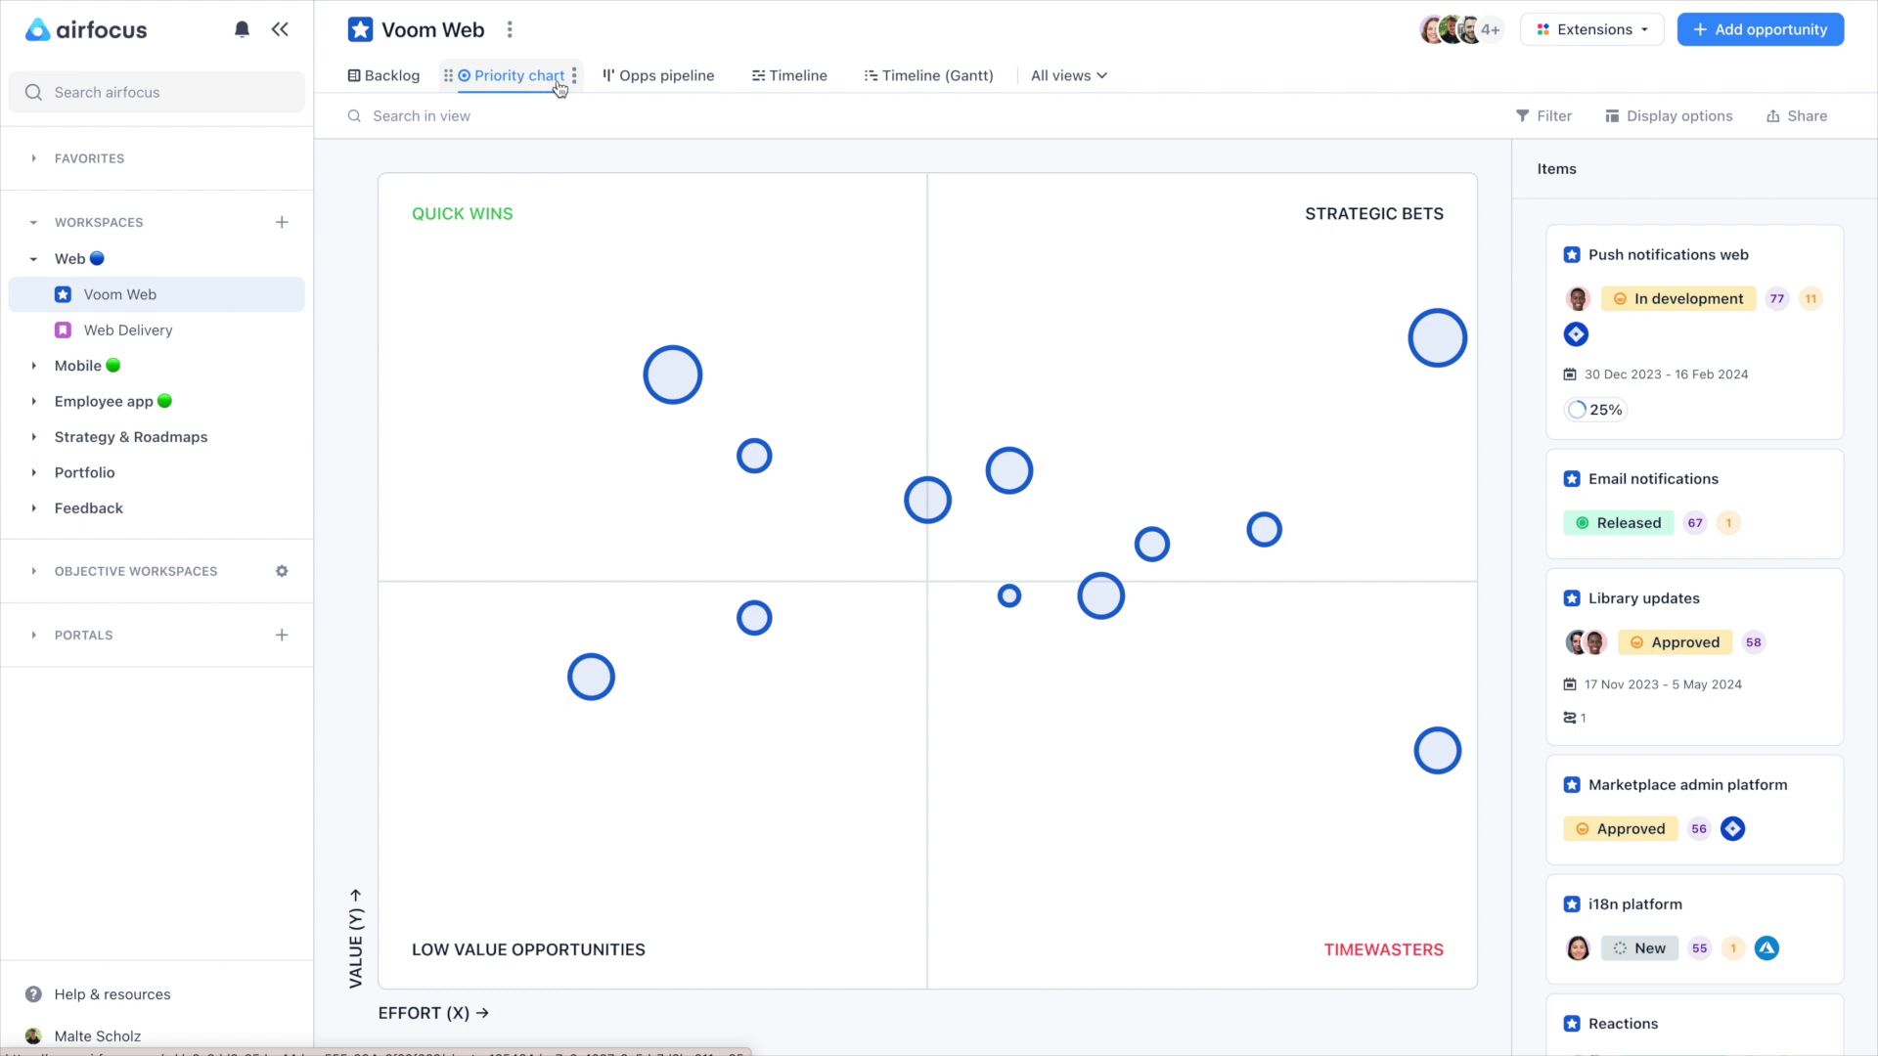
left_click(654, 79)
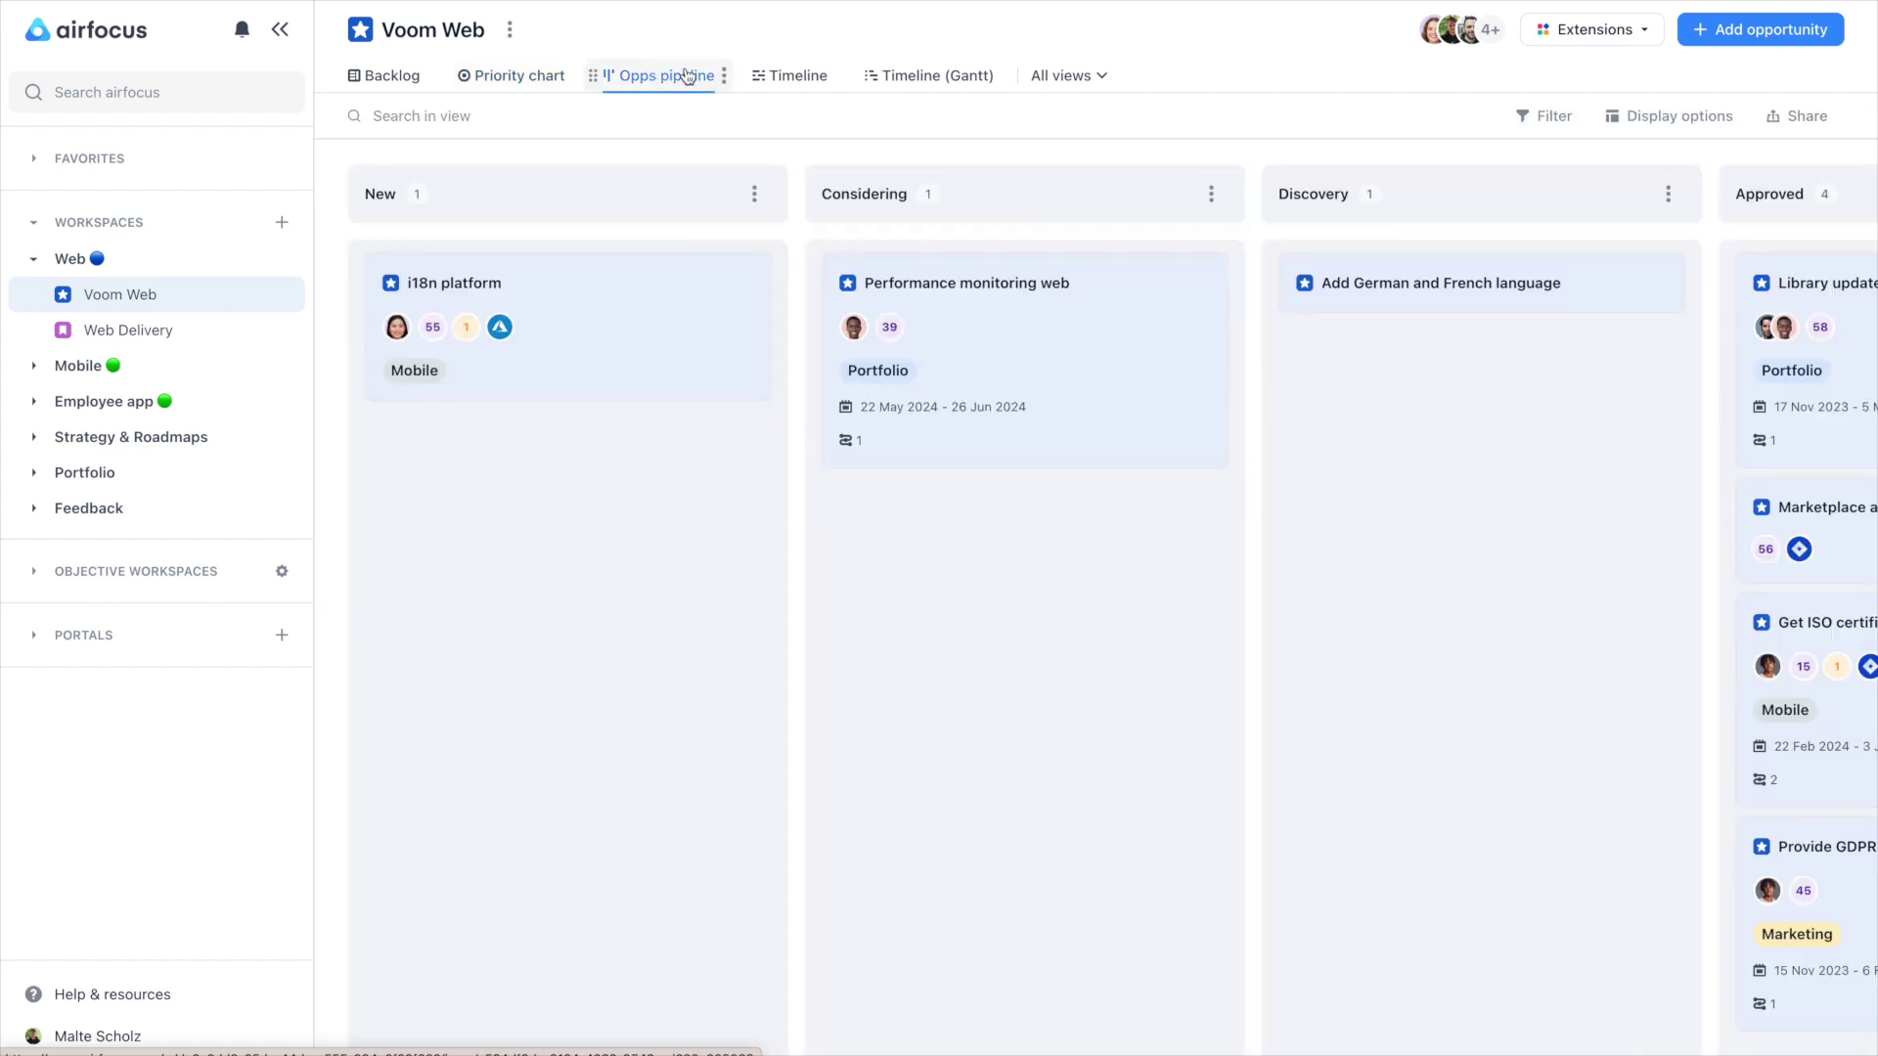
left_click(793, 79)
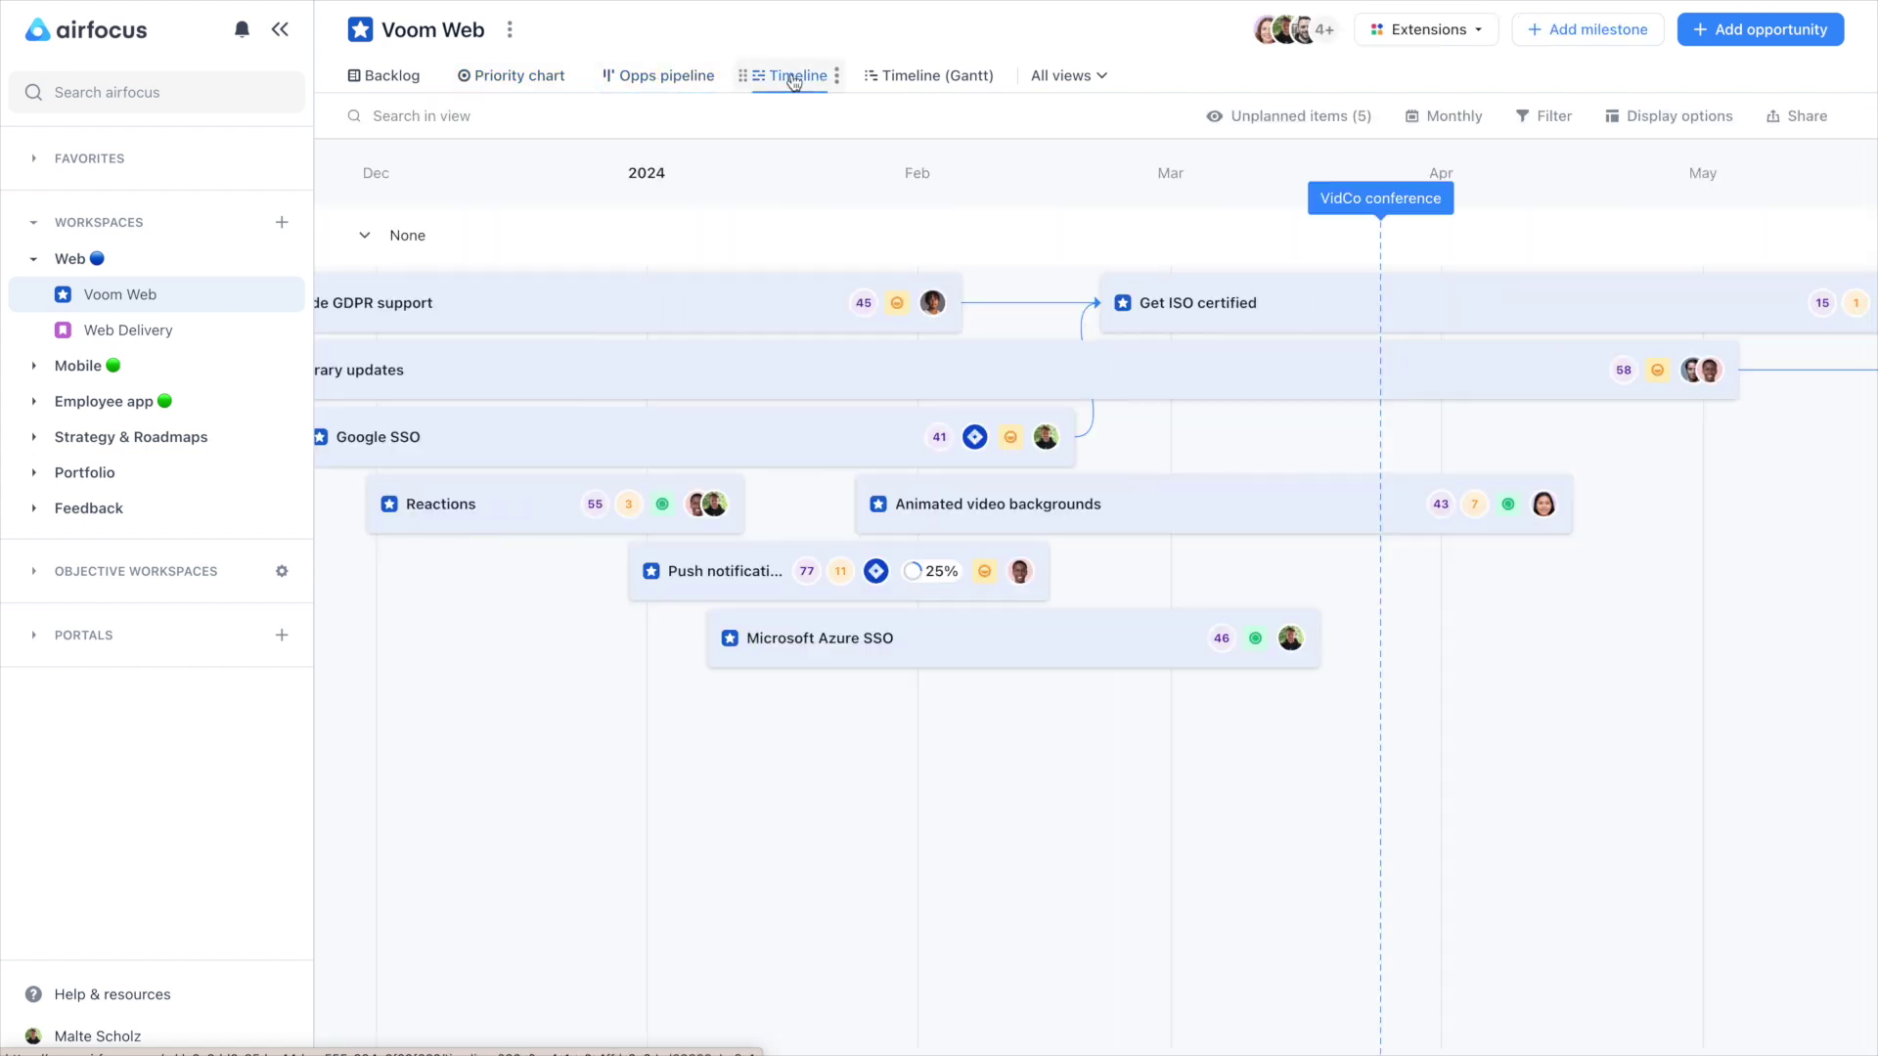
left_click(917, 77)
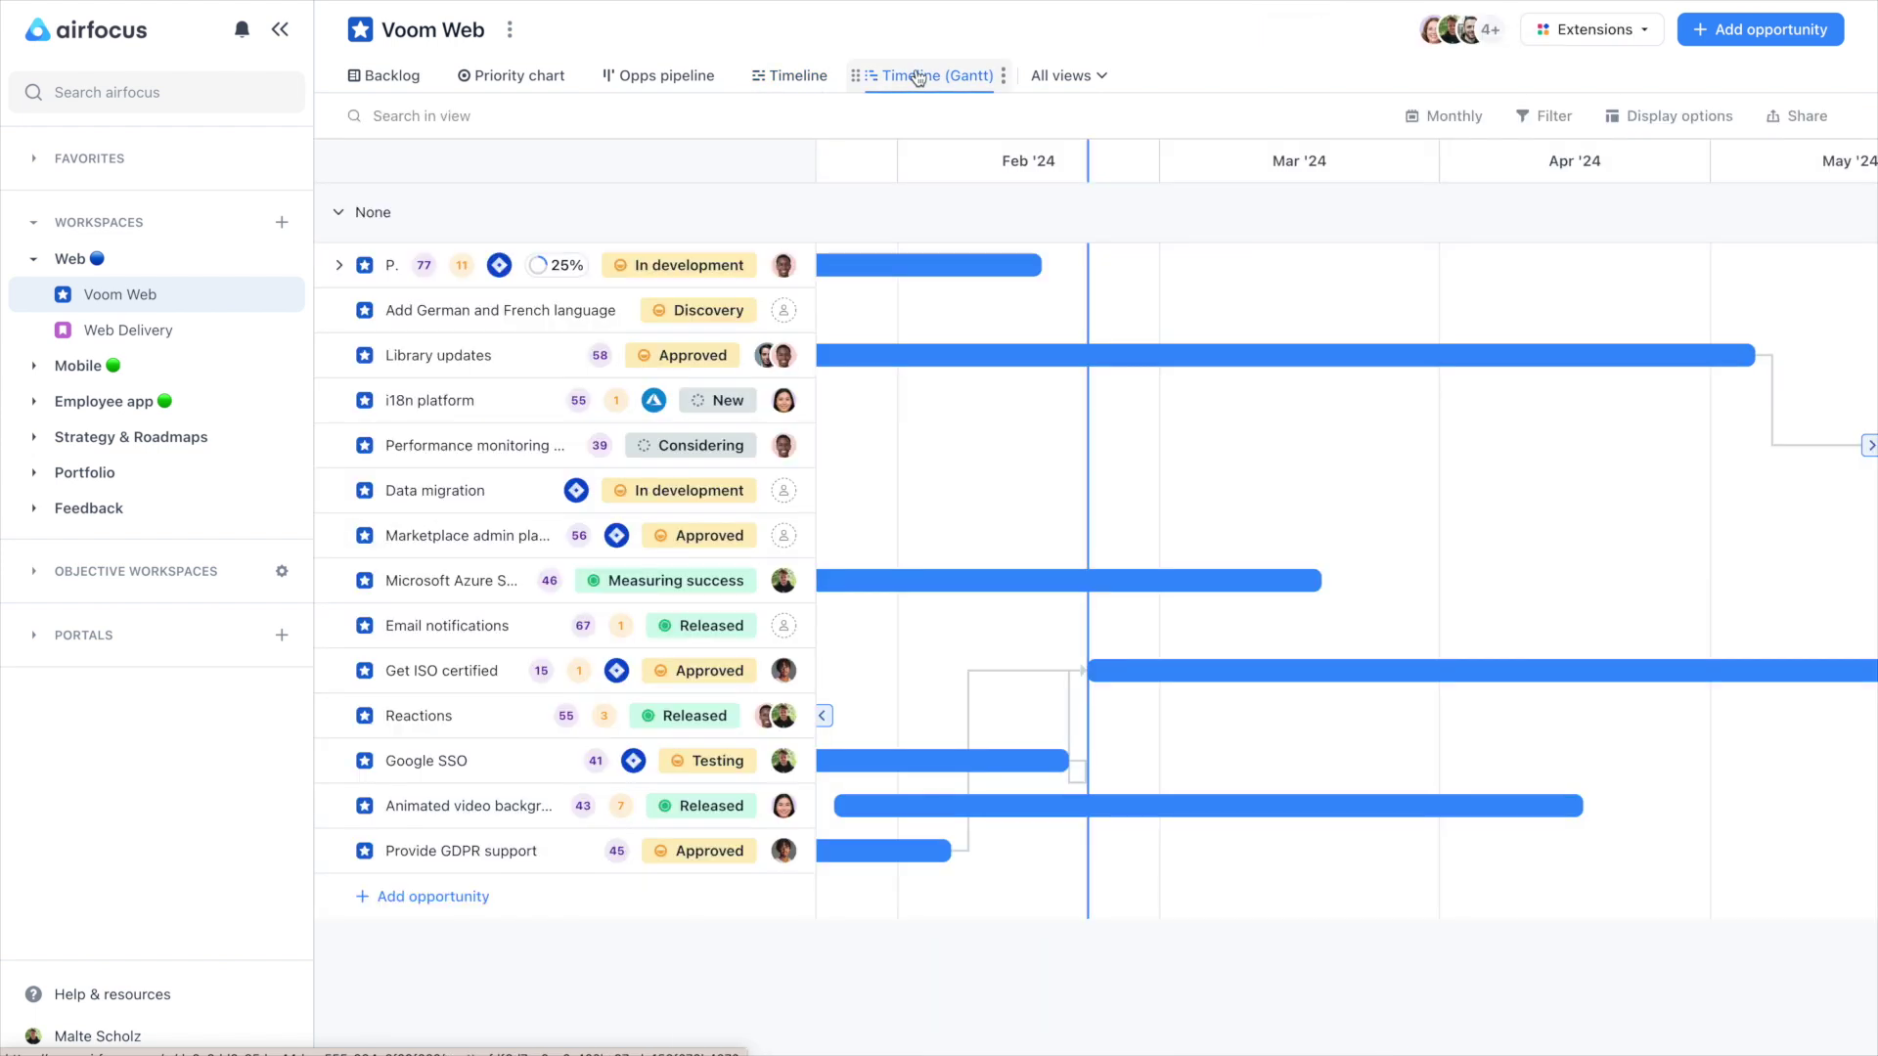
left_click(384, 75)
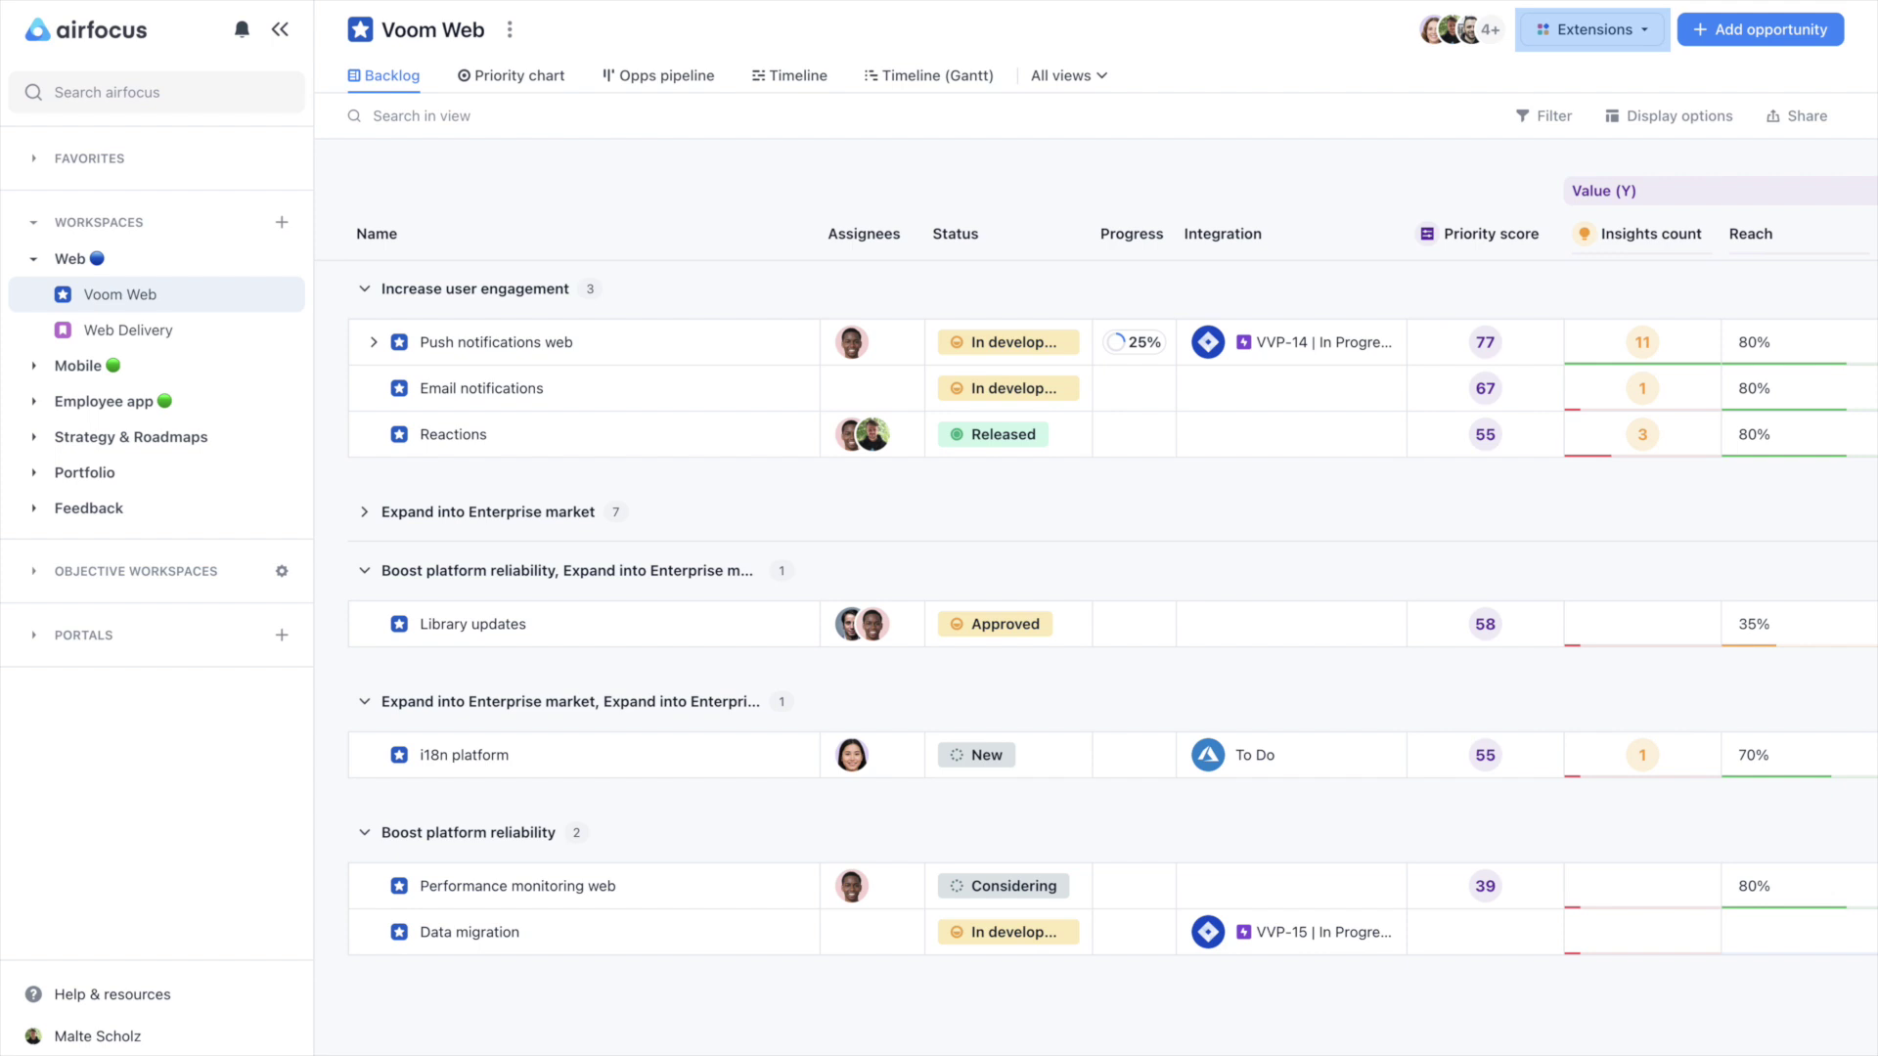
left_click(1592, 29)
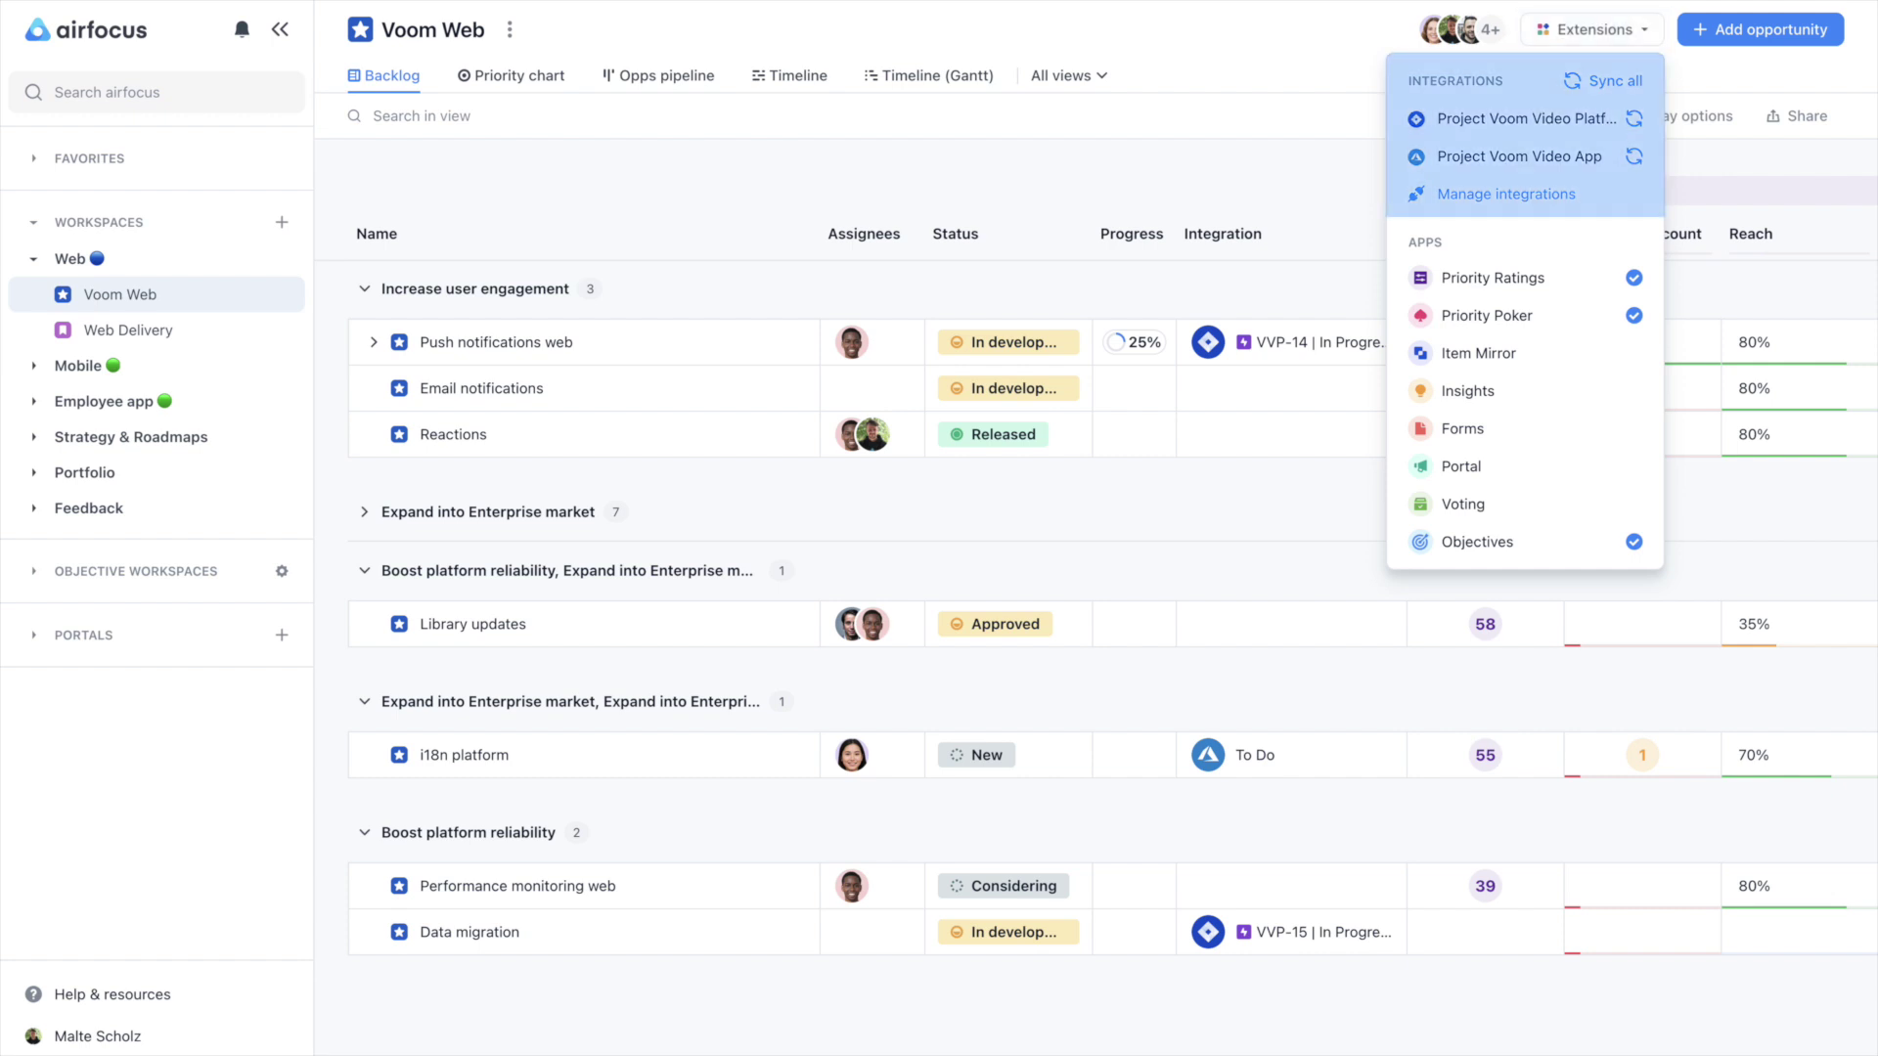
scroll(1690, 484, "down", 5)
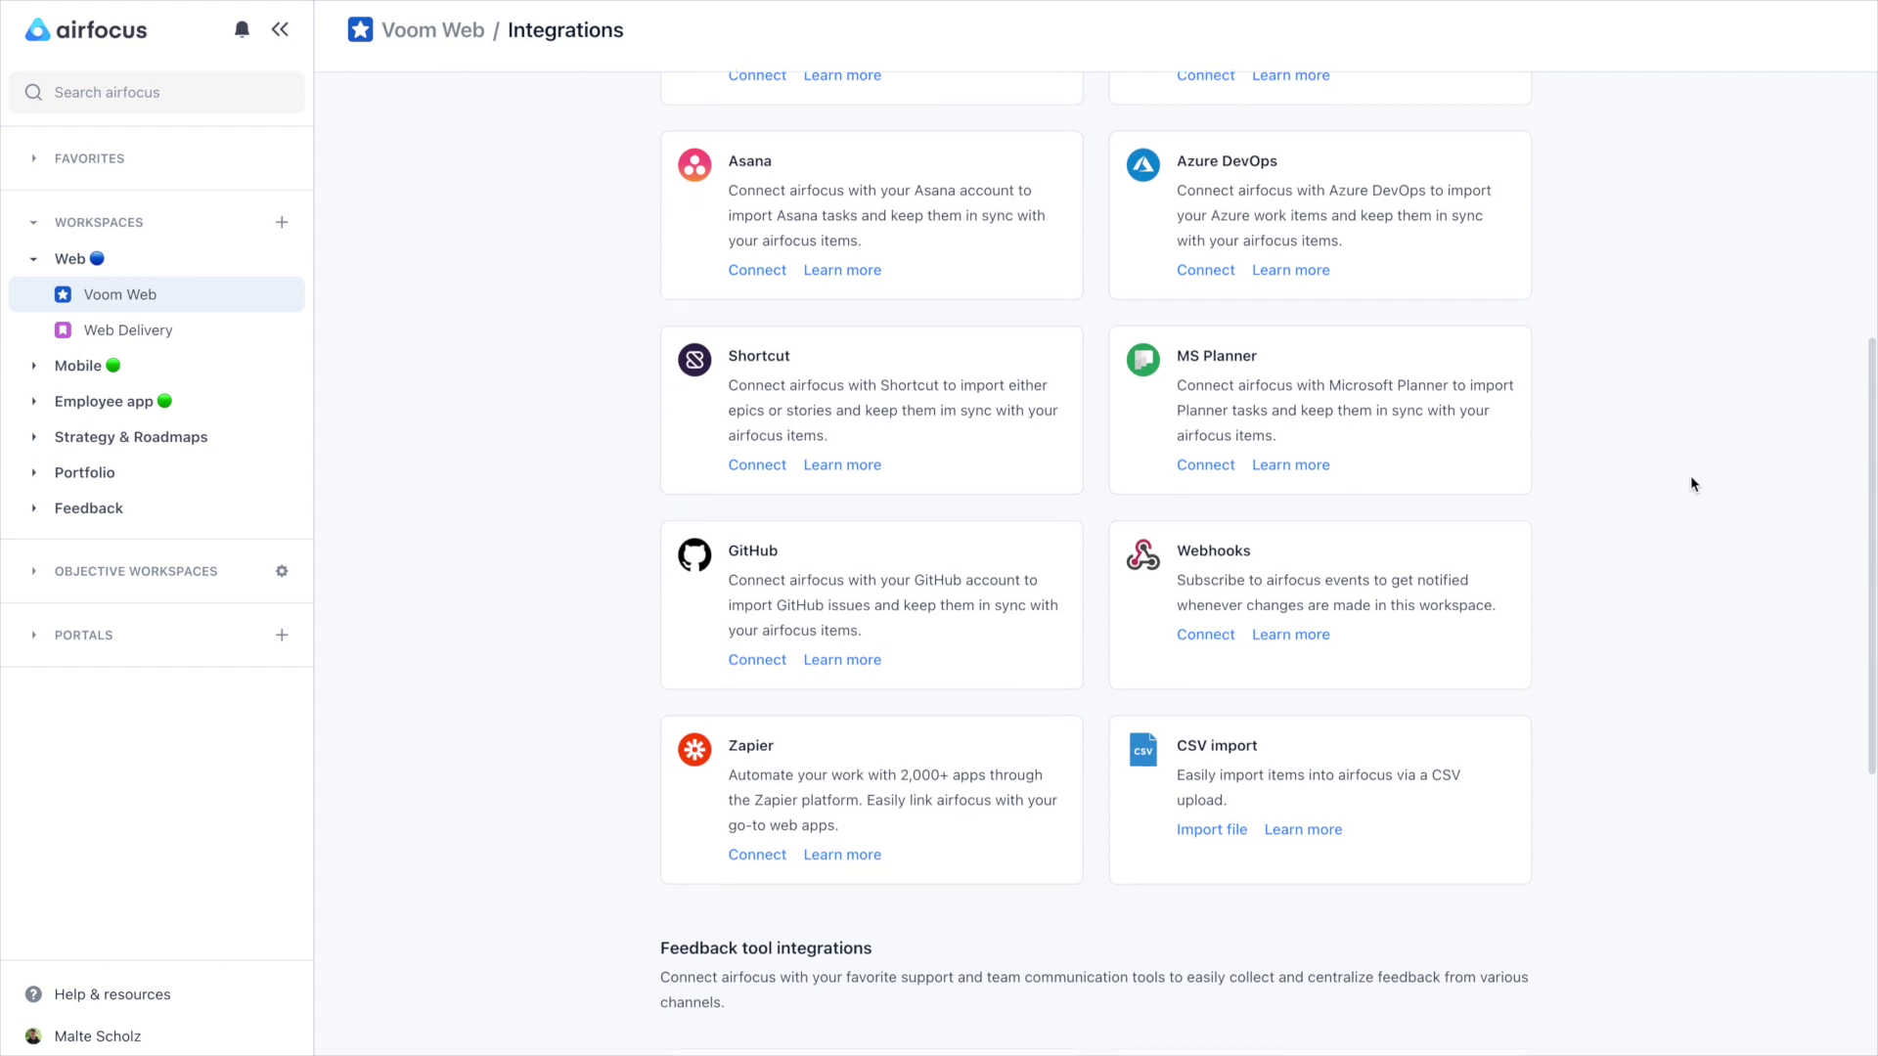
scroll(1690, 485, "down", 2)
scroll(1691, 484, "down", 2)
scroll(1691, 484, "down", 2)
scroll(1690, 484, "down", 2)
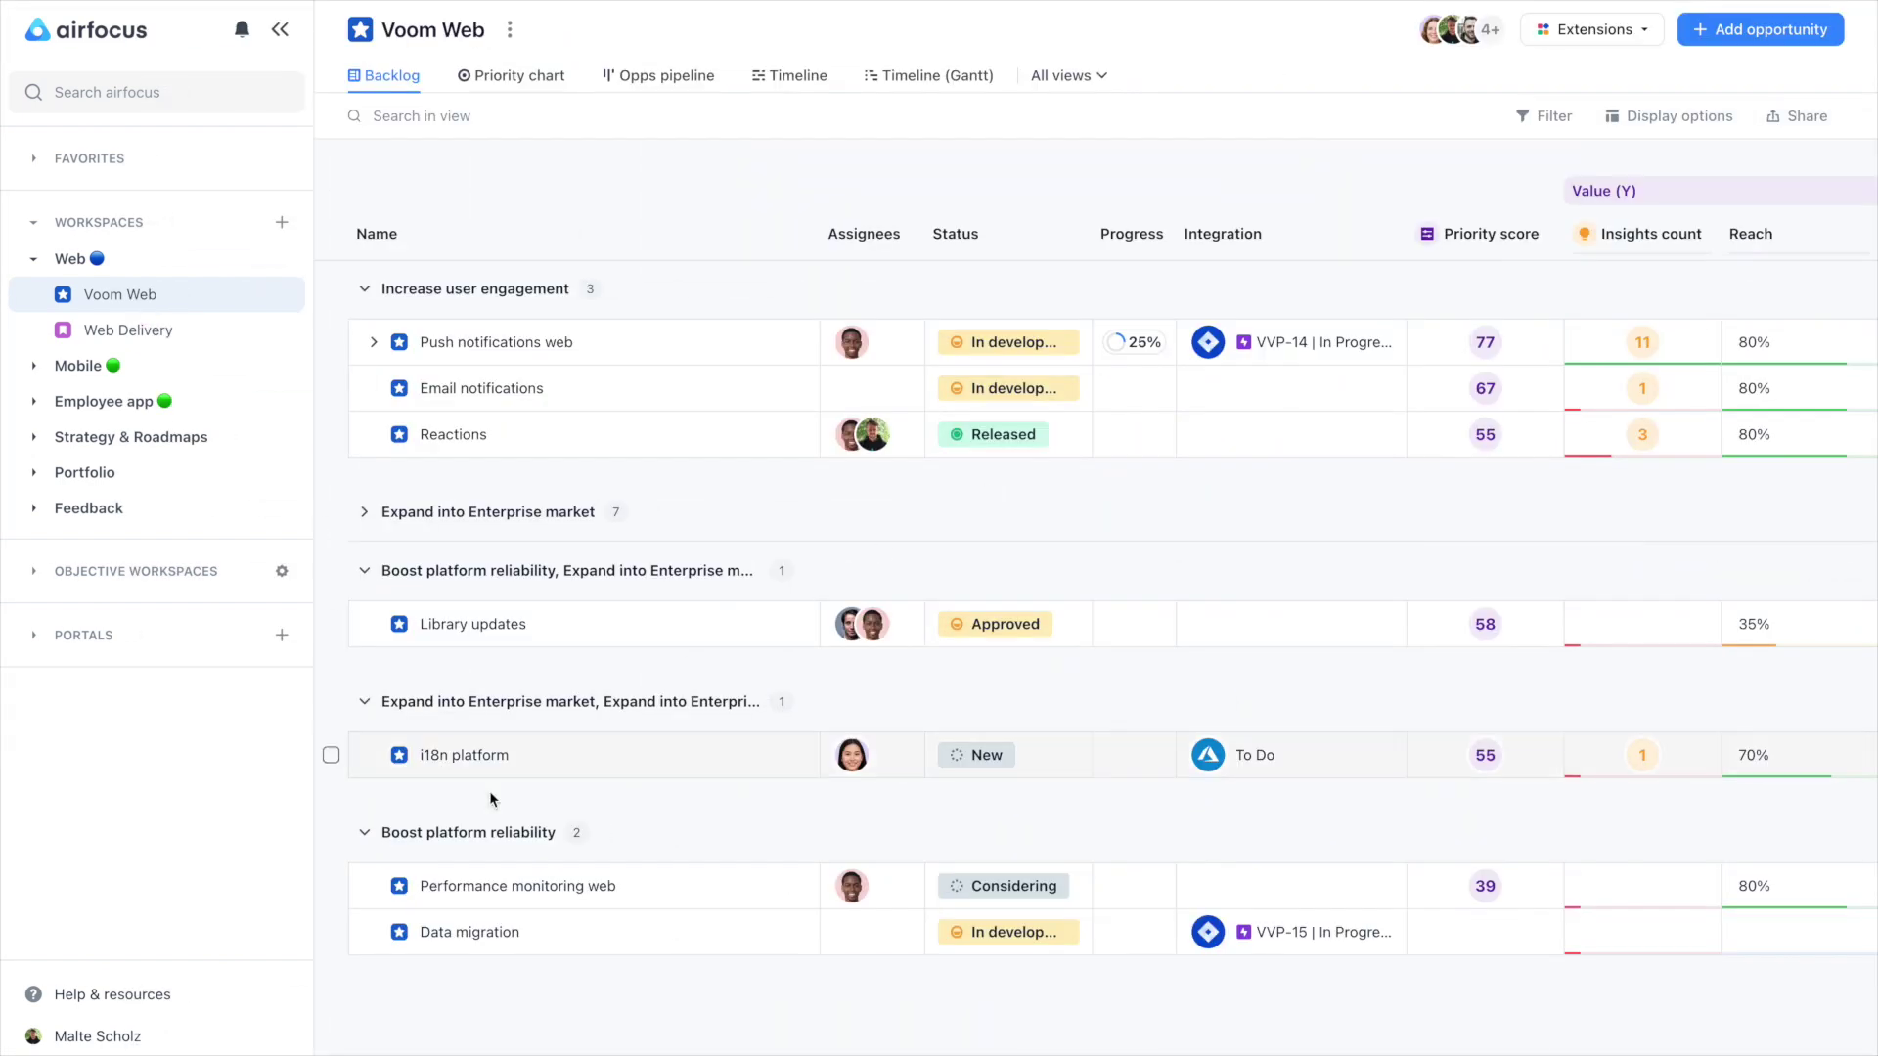
- Open and dismiss Account settings, then show the workspace's integrations and apps list
left_click(173, 1045)
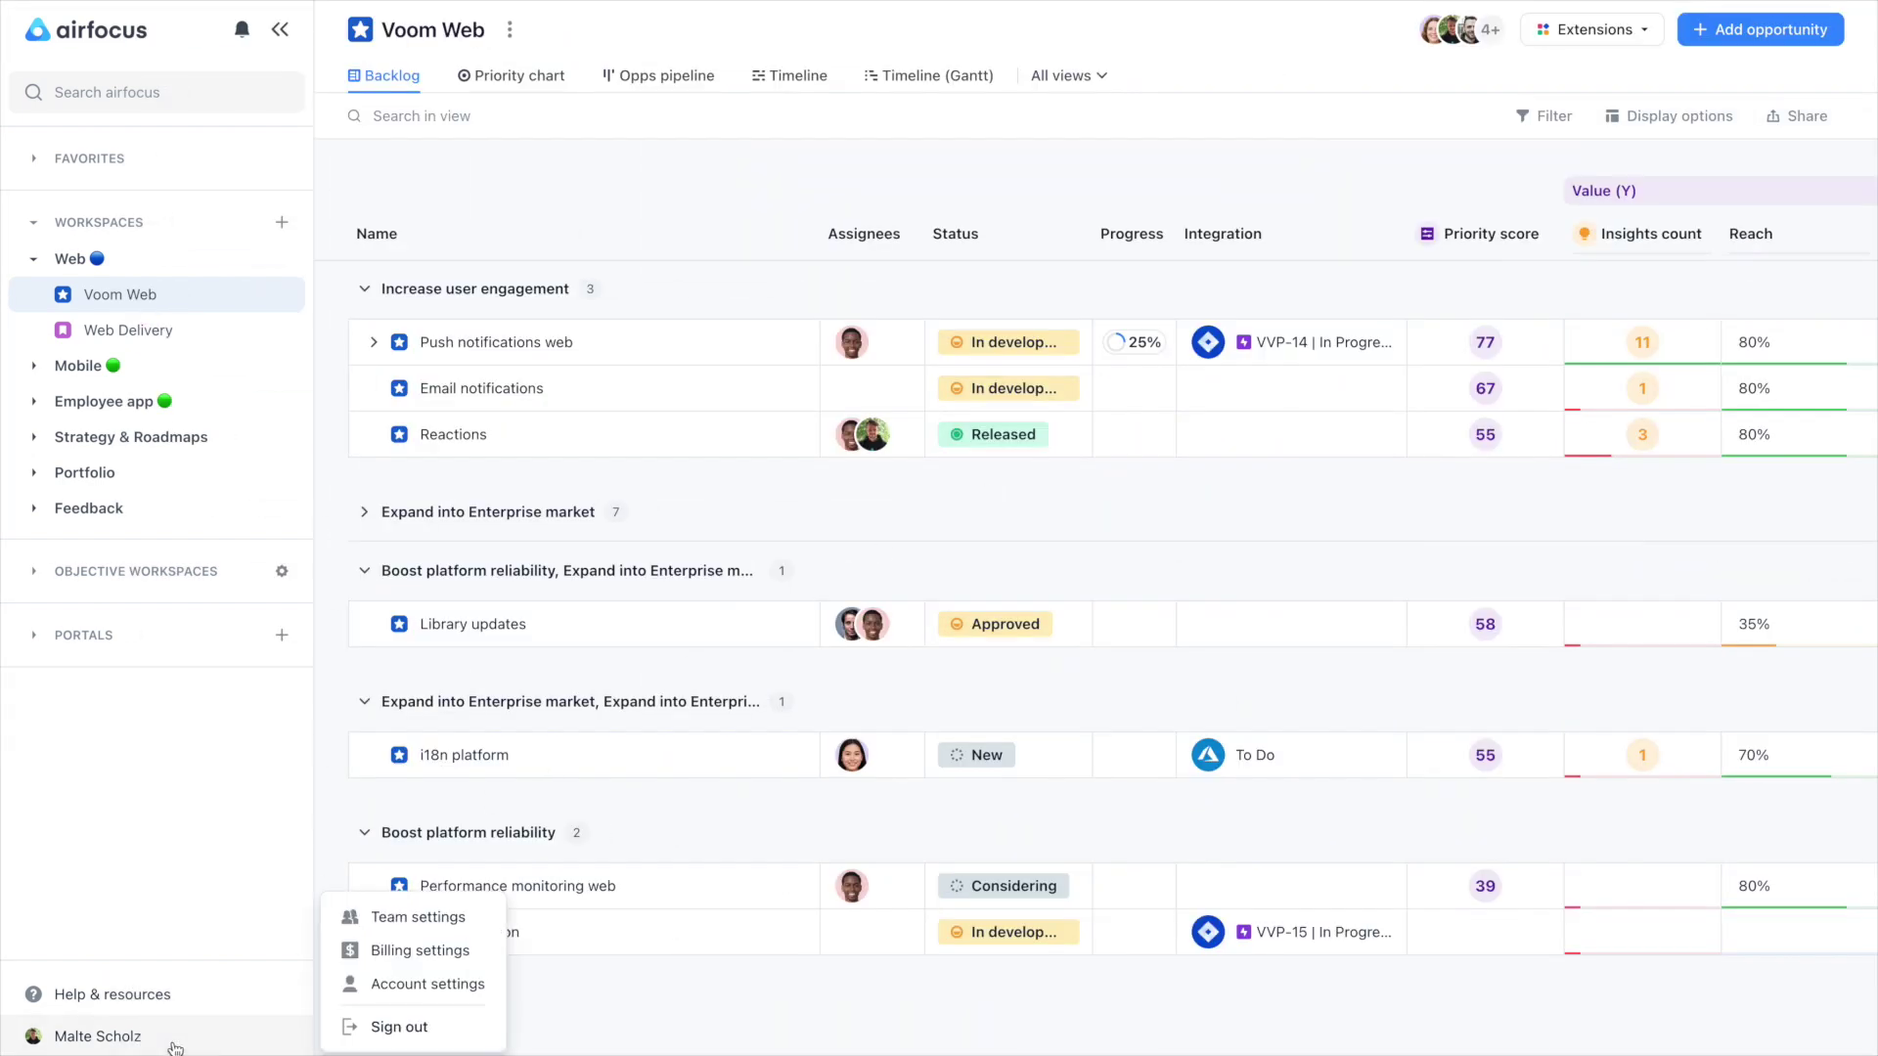
left_click(391, 986)
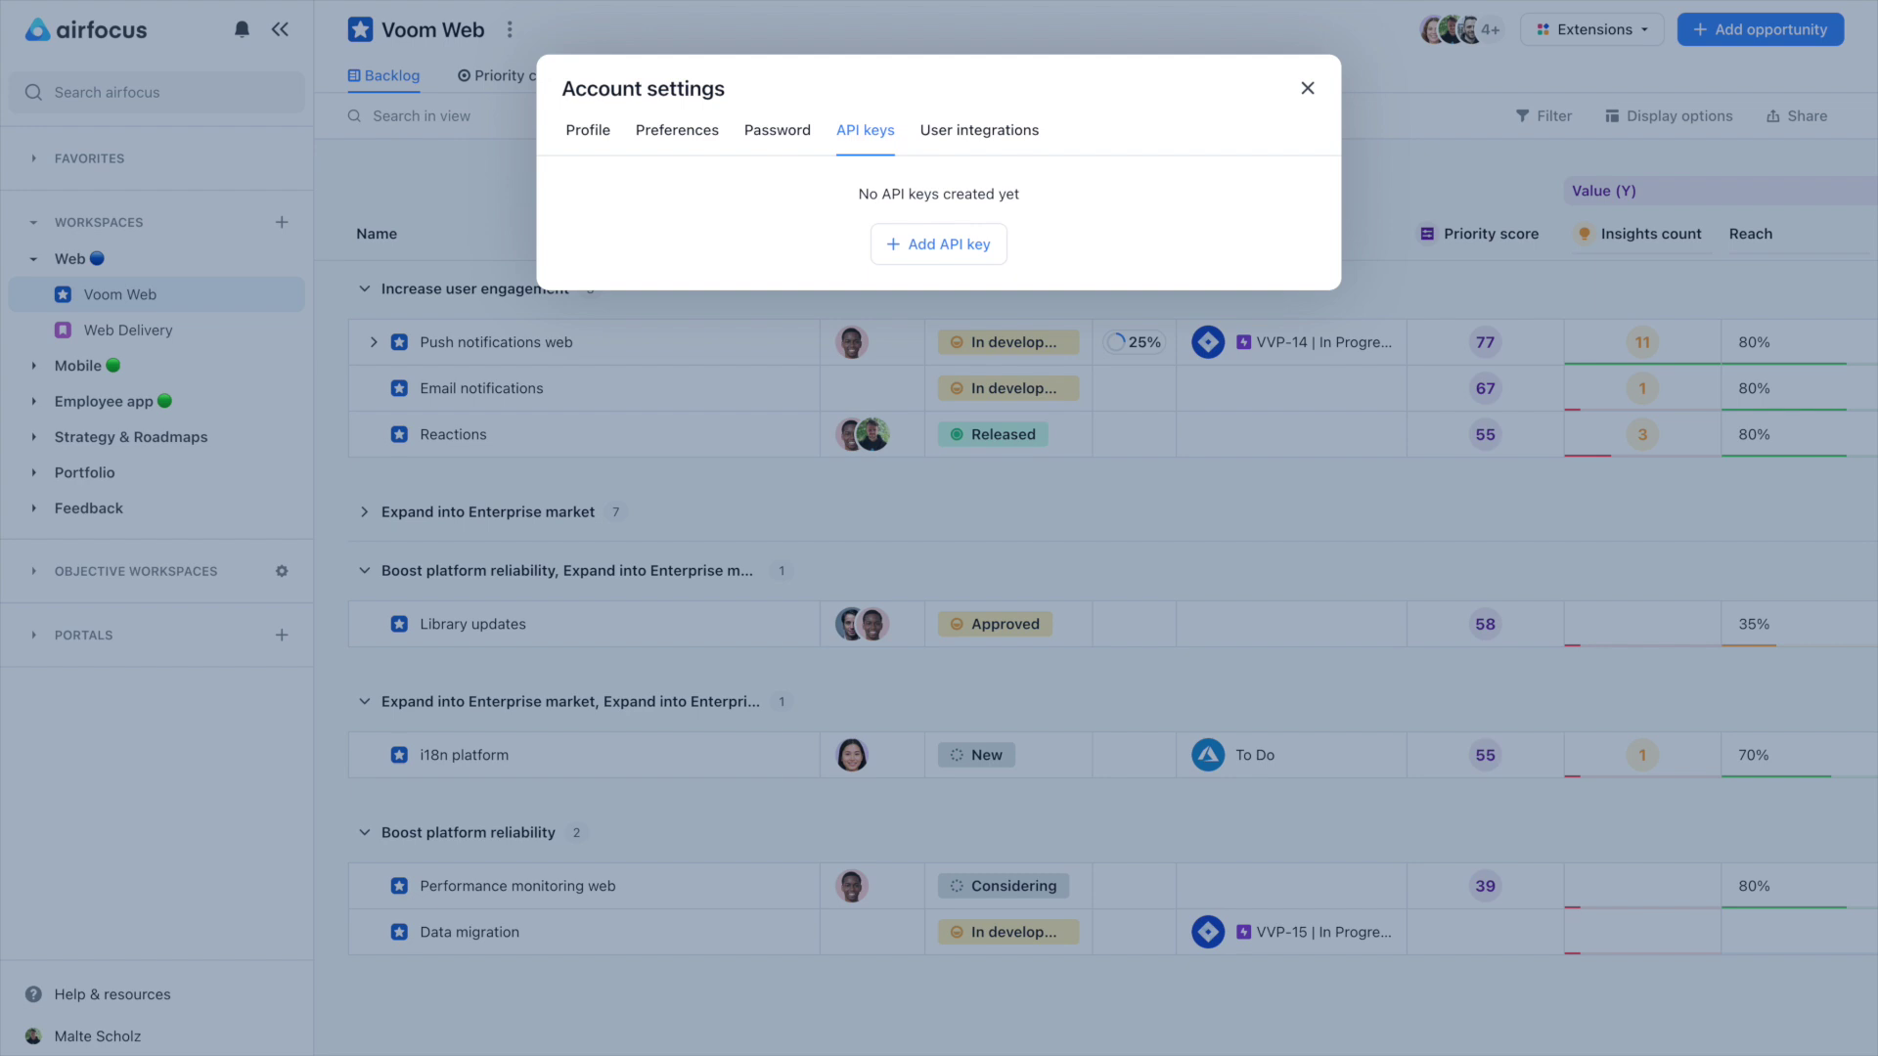
key("Escape")
left_click(1593, 29)
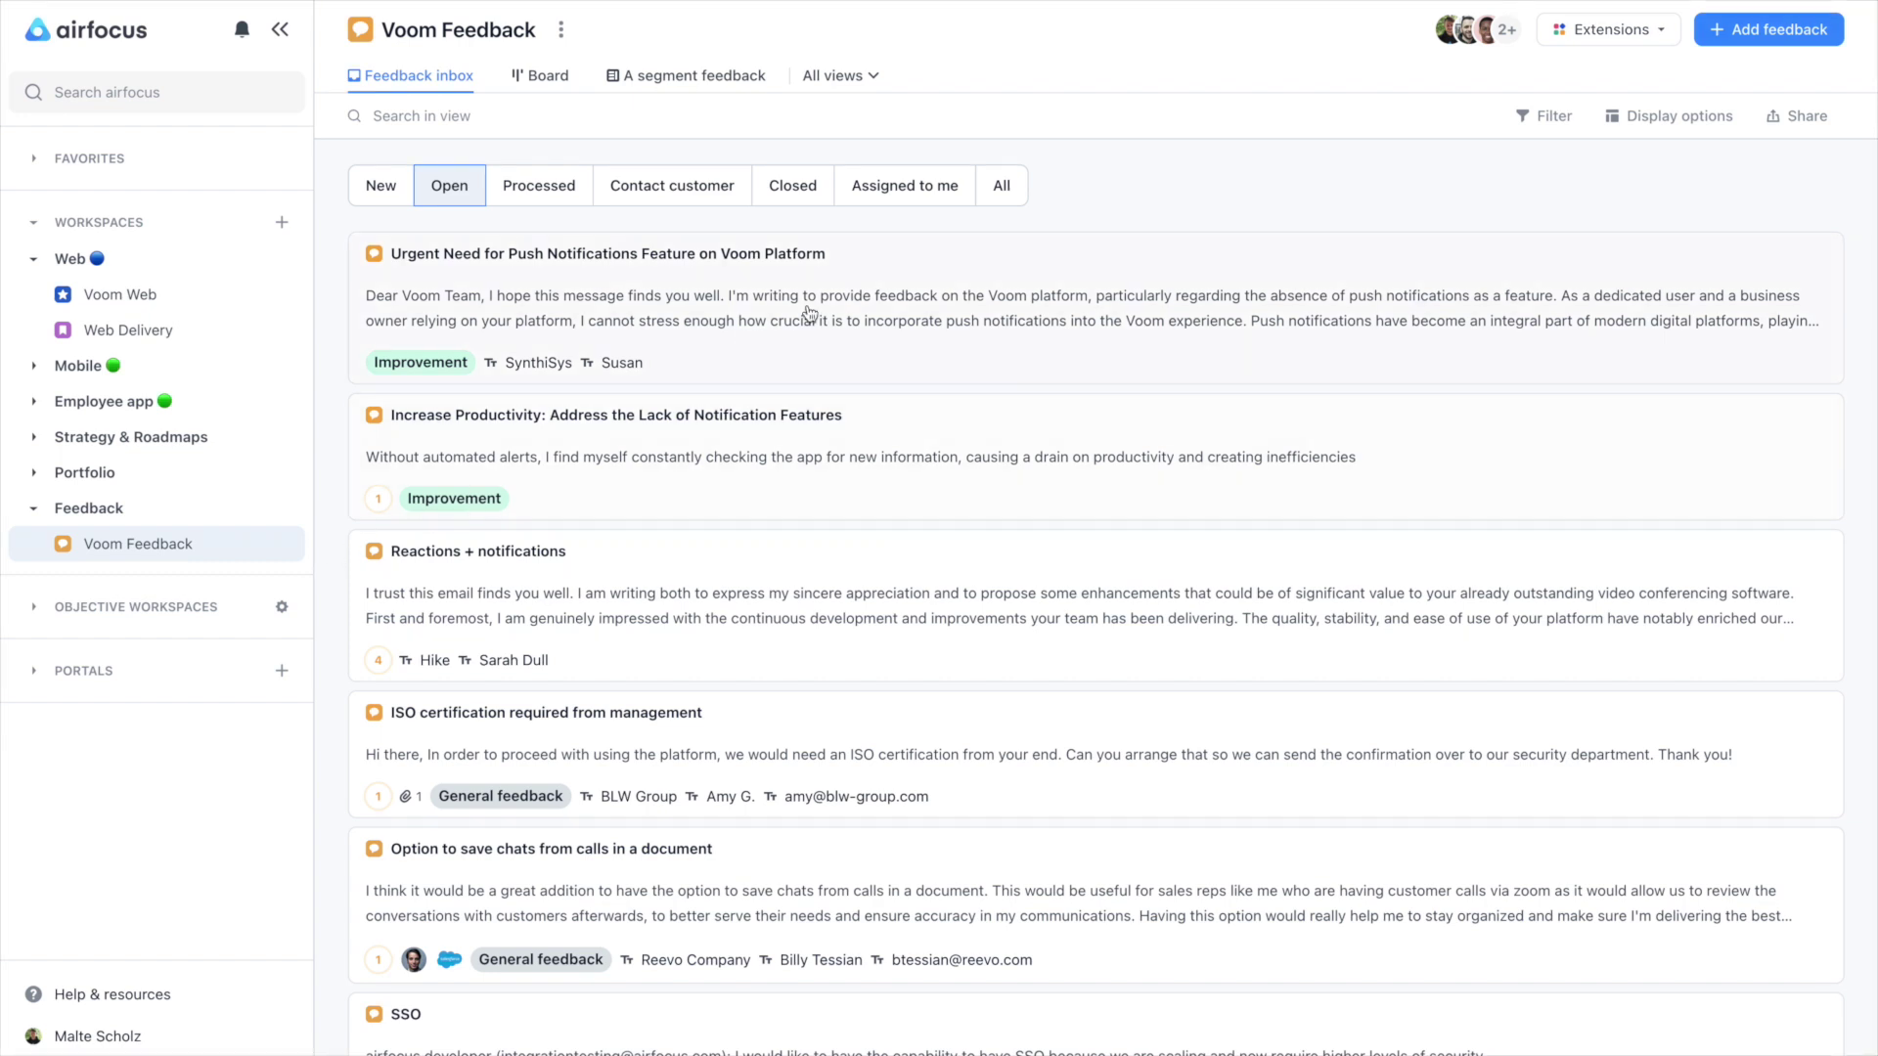
- Link the push notifications feedback's missed-opportunities sentence as an insight to Push notifications web
left_click(1605, 33)
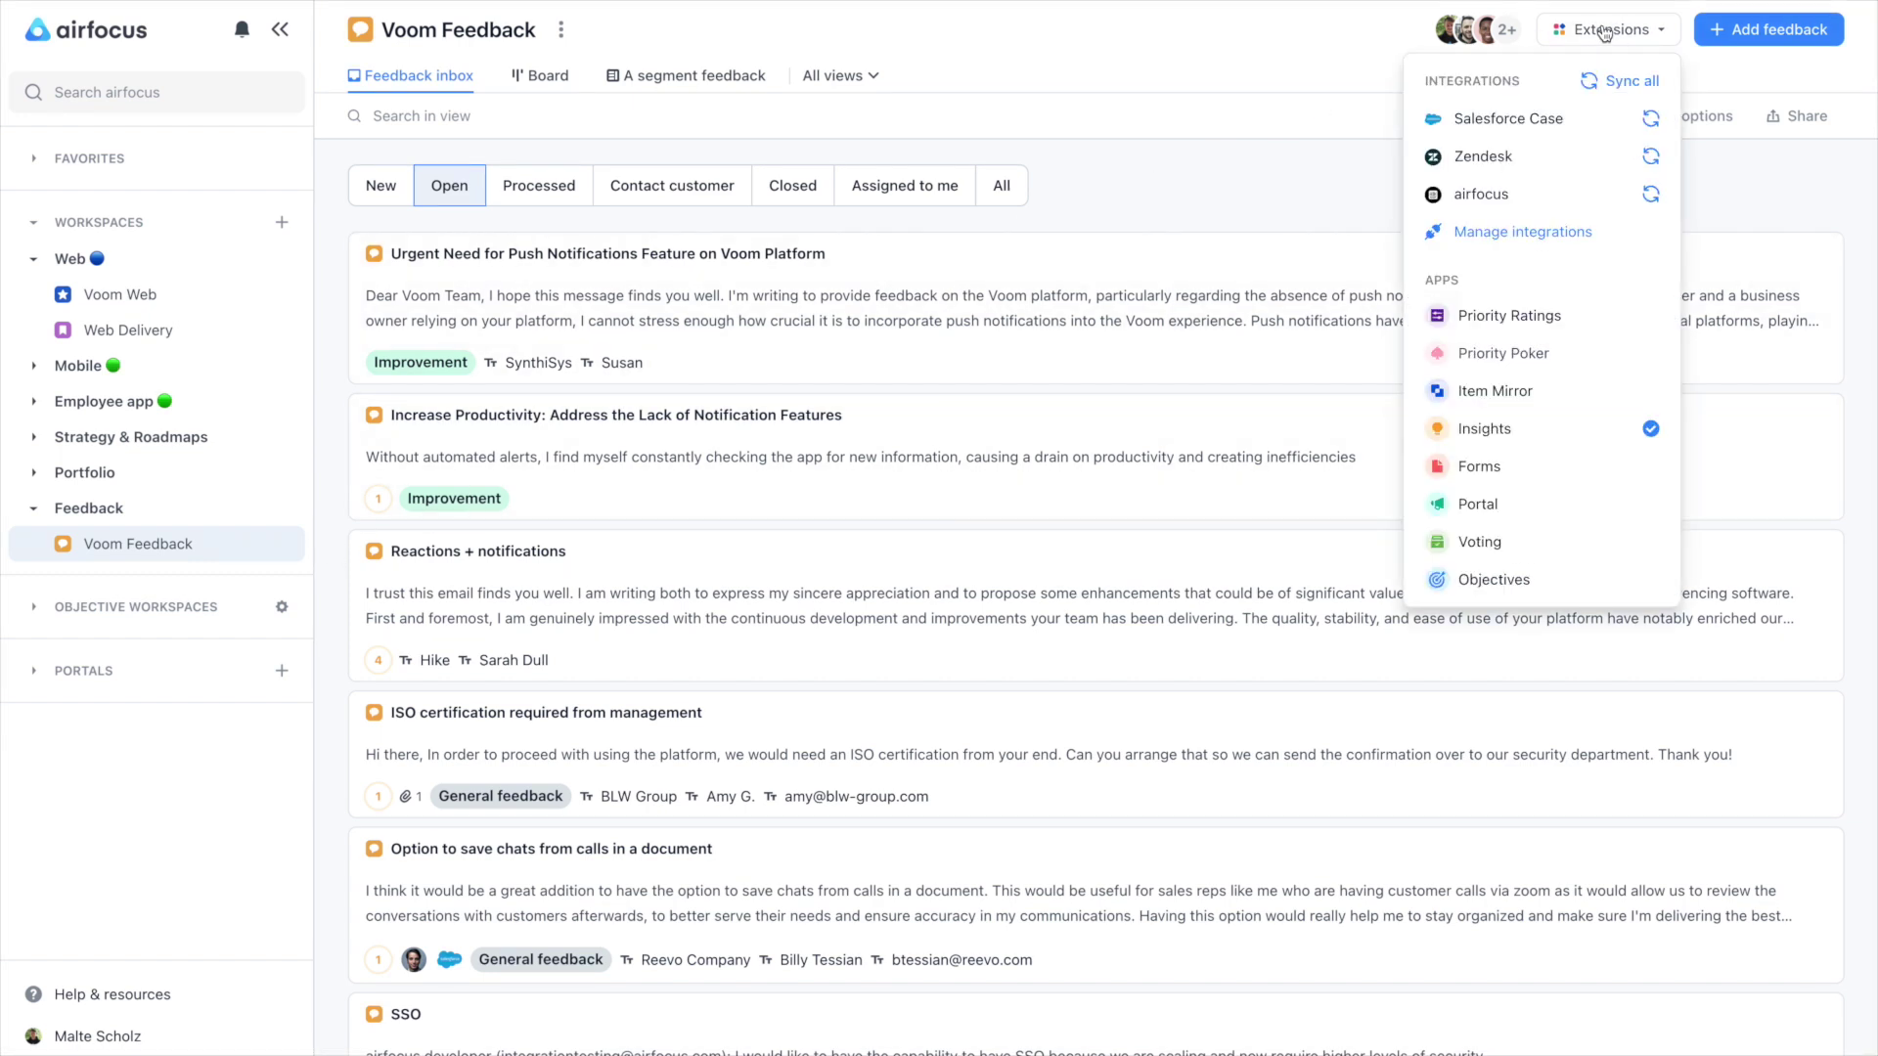
left_click(1565, 434)
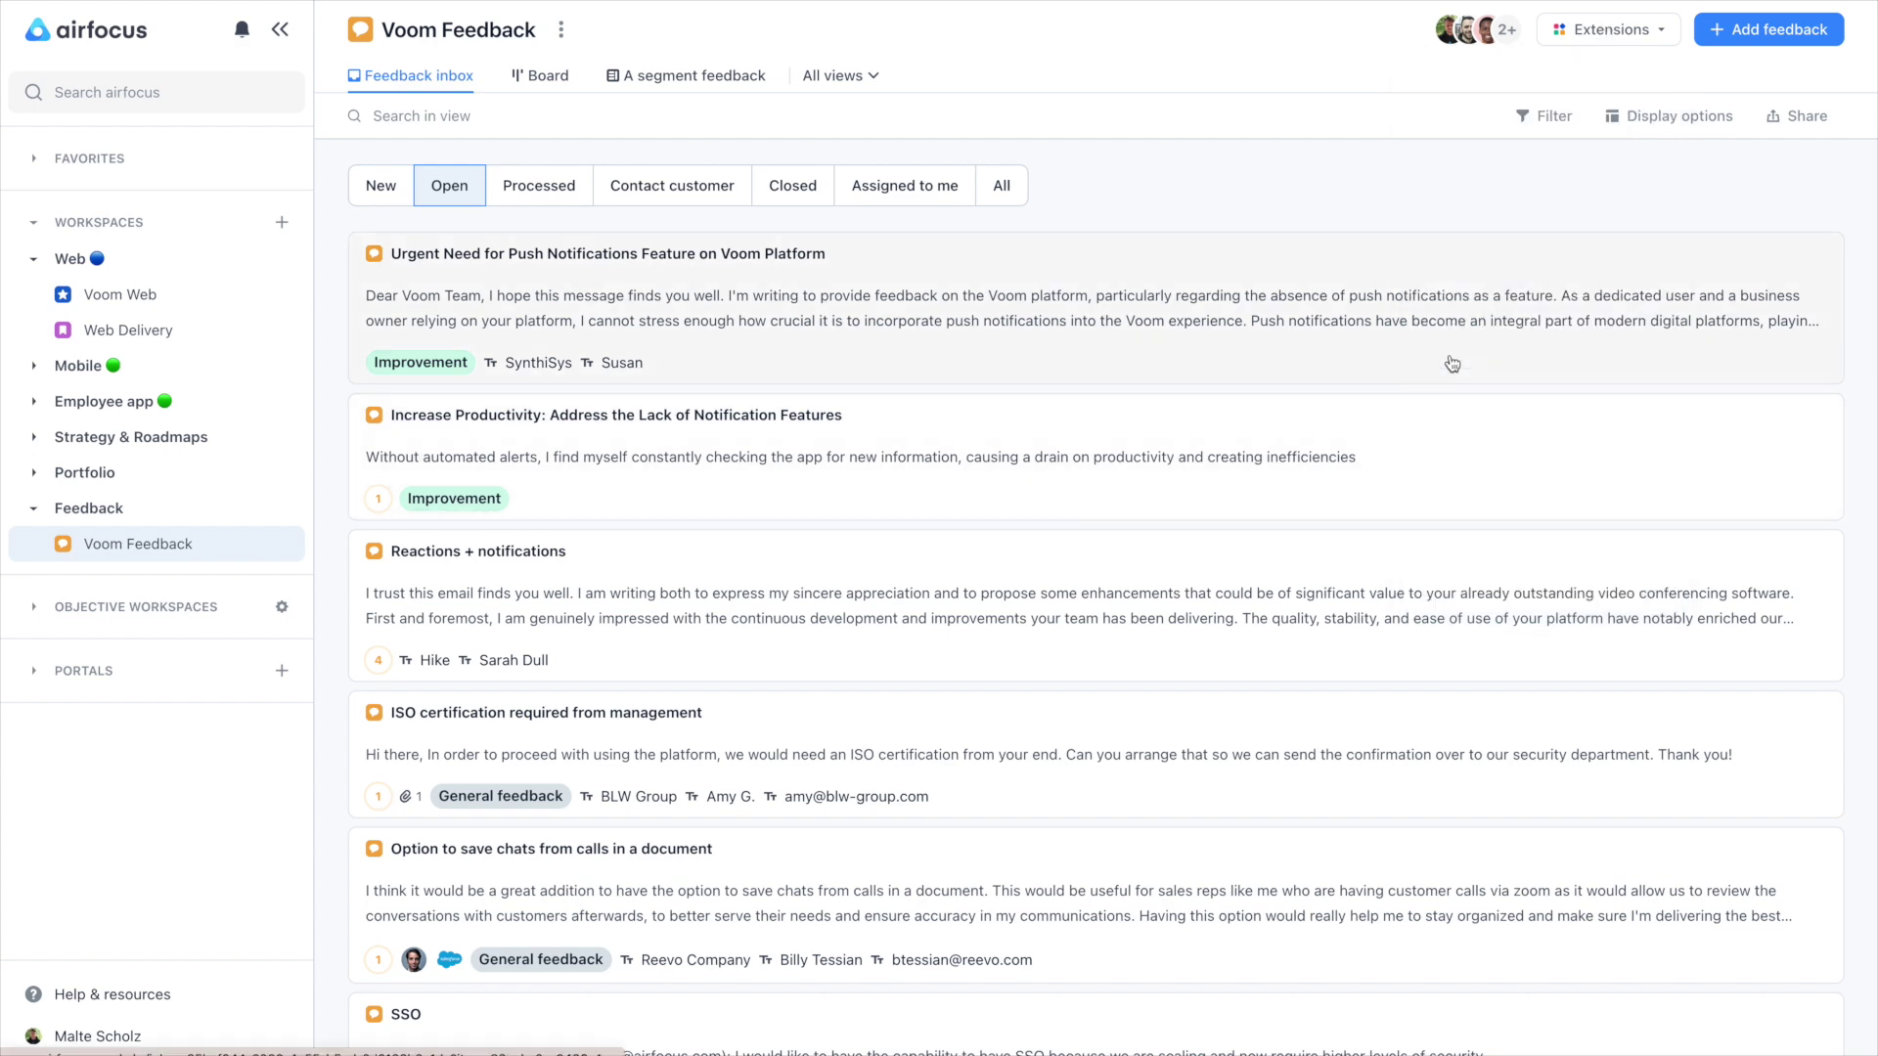
left_click(1451, 361)
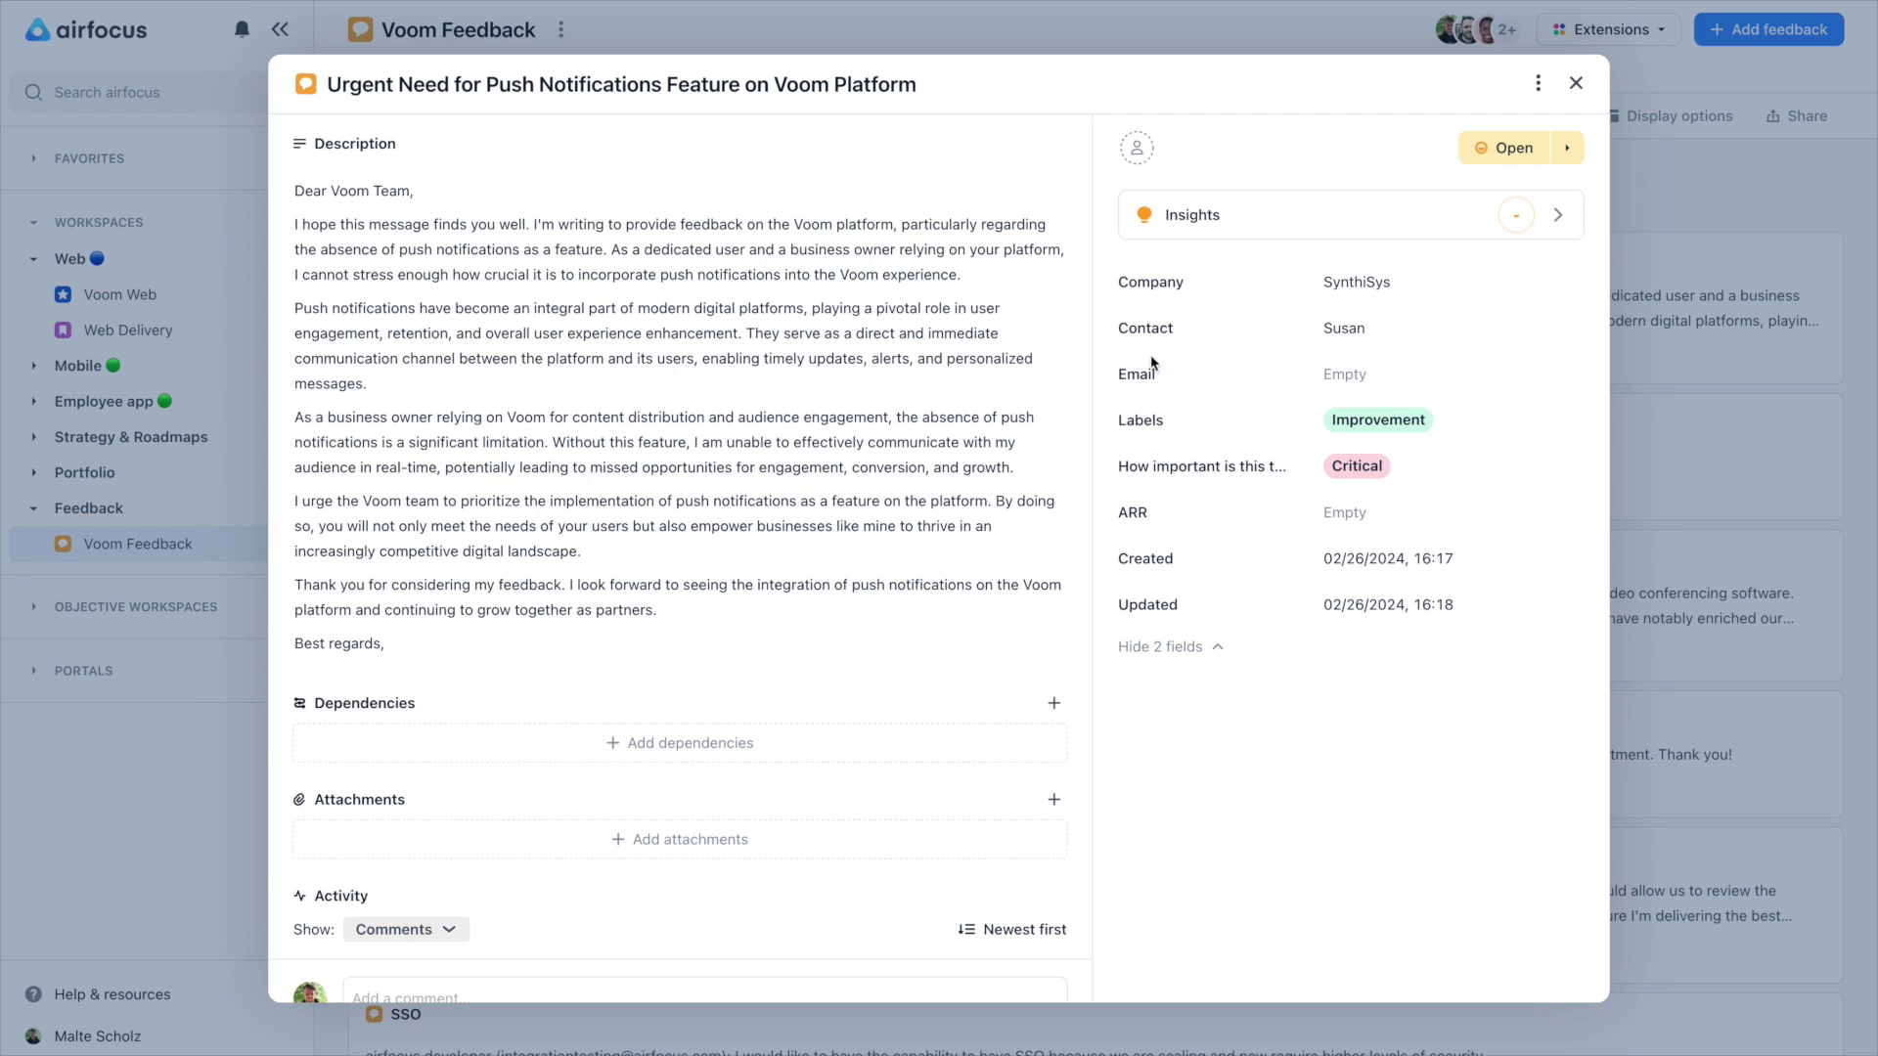
mouse_move(679, 419)
left_click_drag(551, 442, 994, 475)
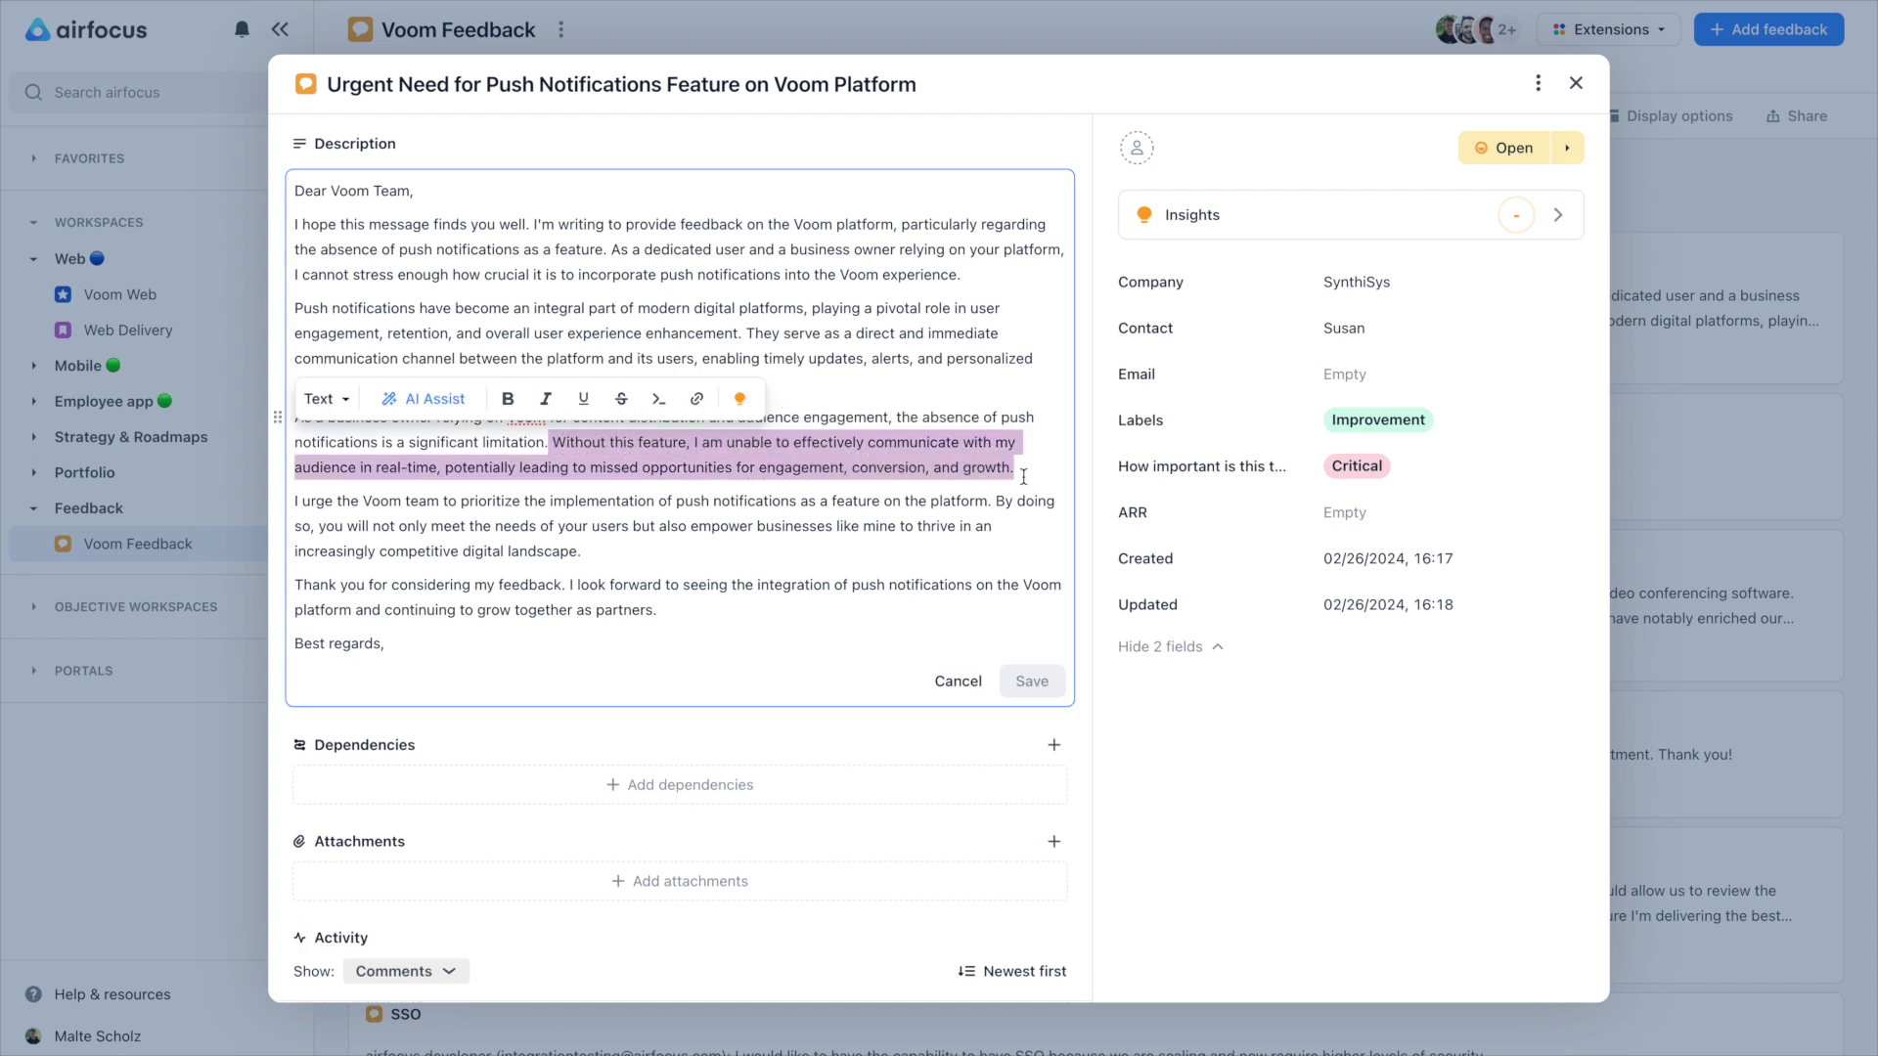
left_click(741, 401)
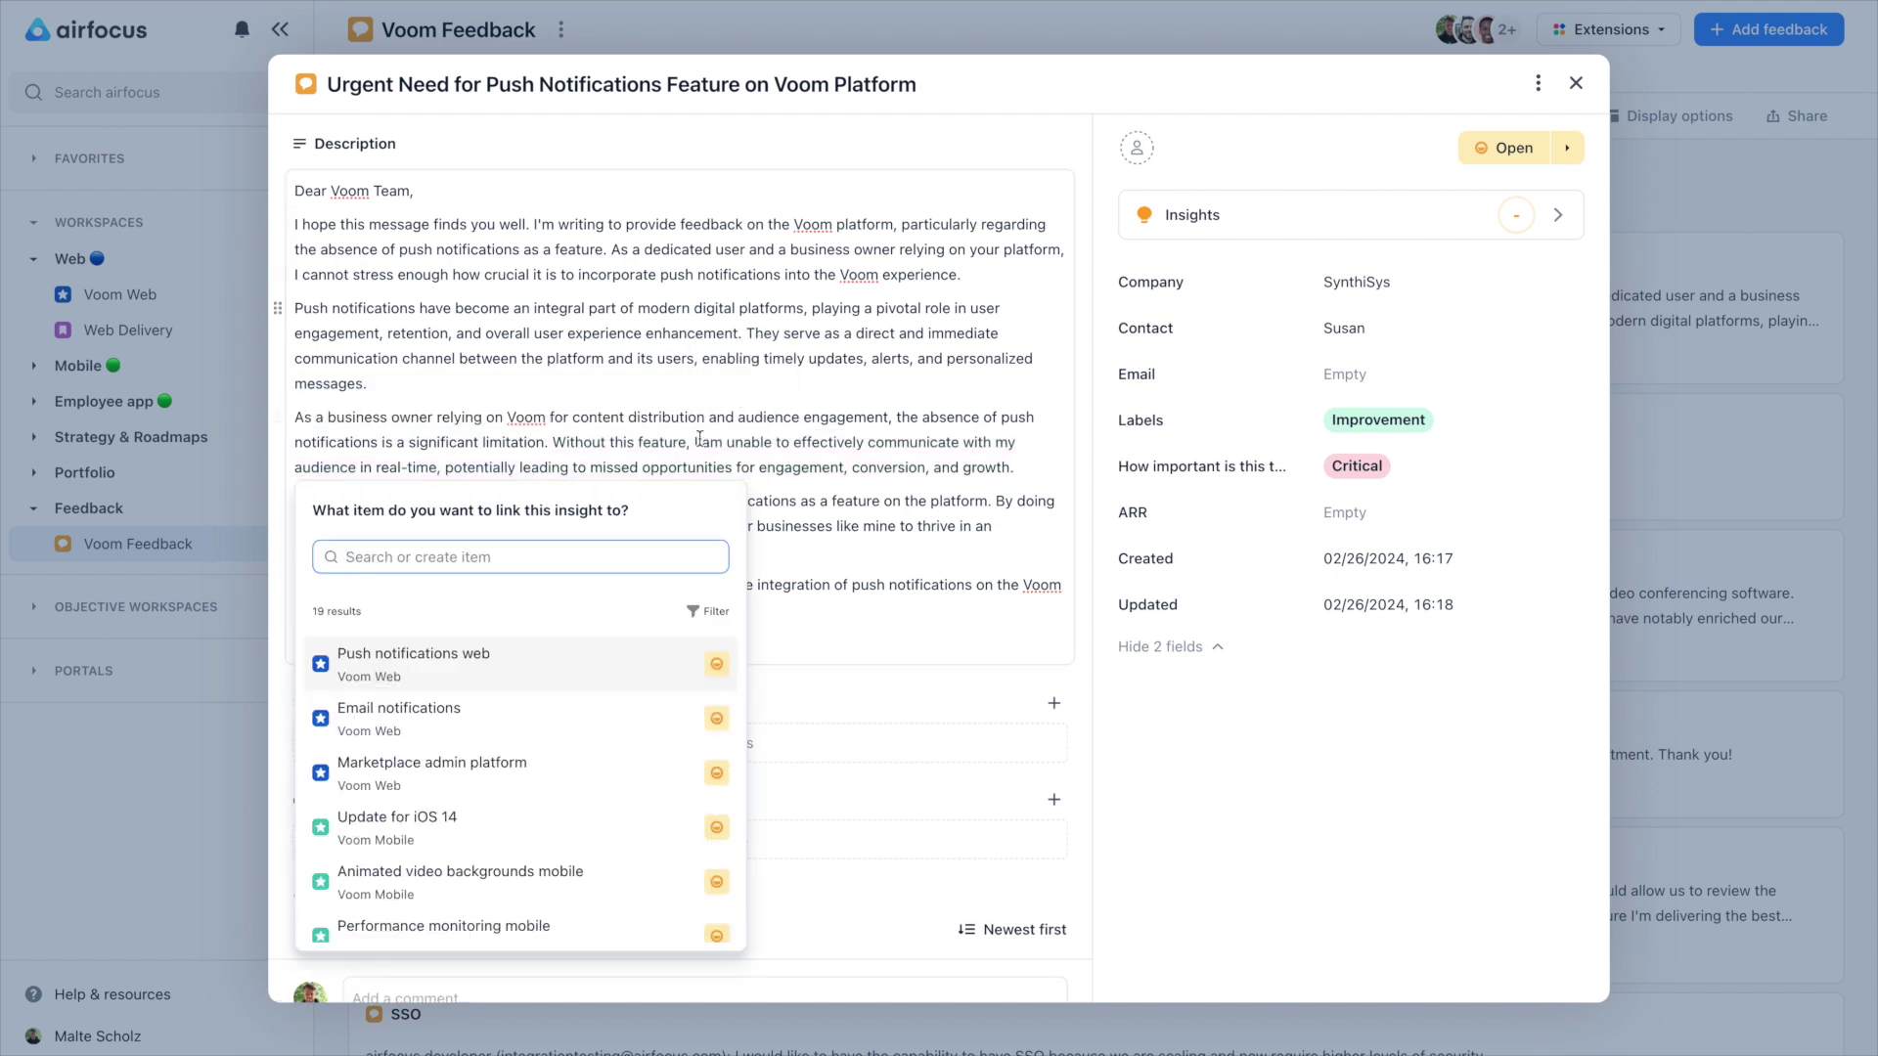
left_click(510, 684)
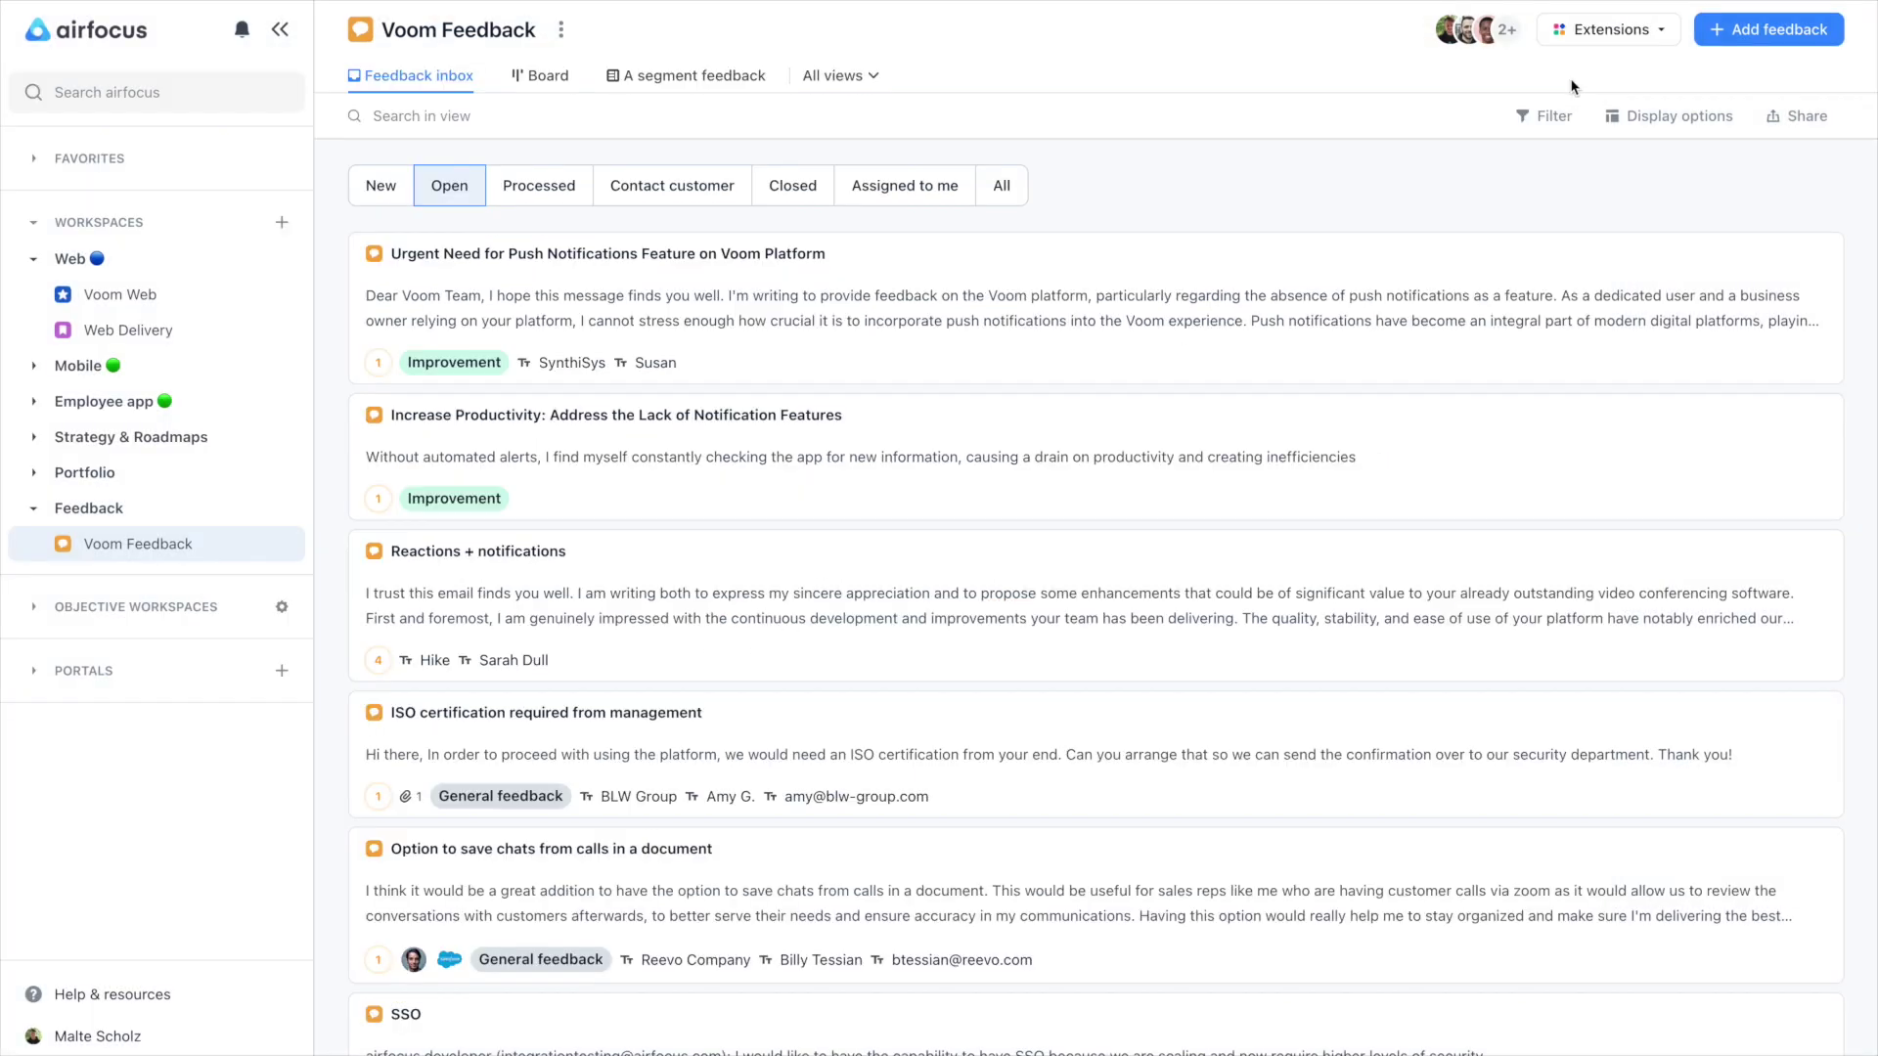
left_click(128, 296)
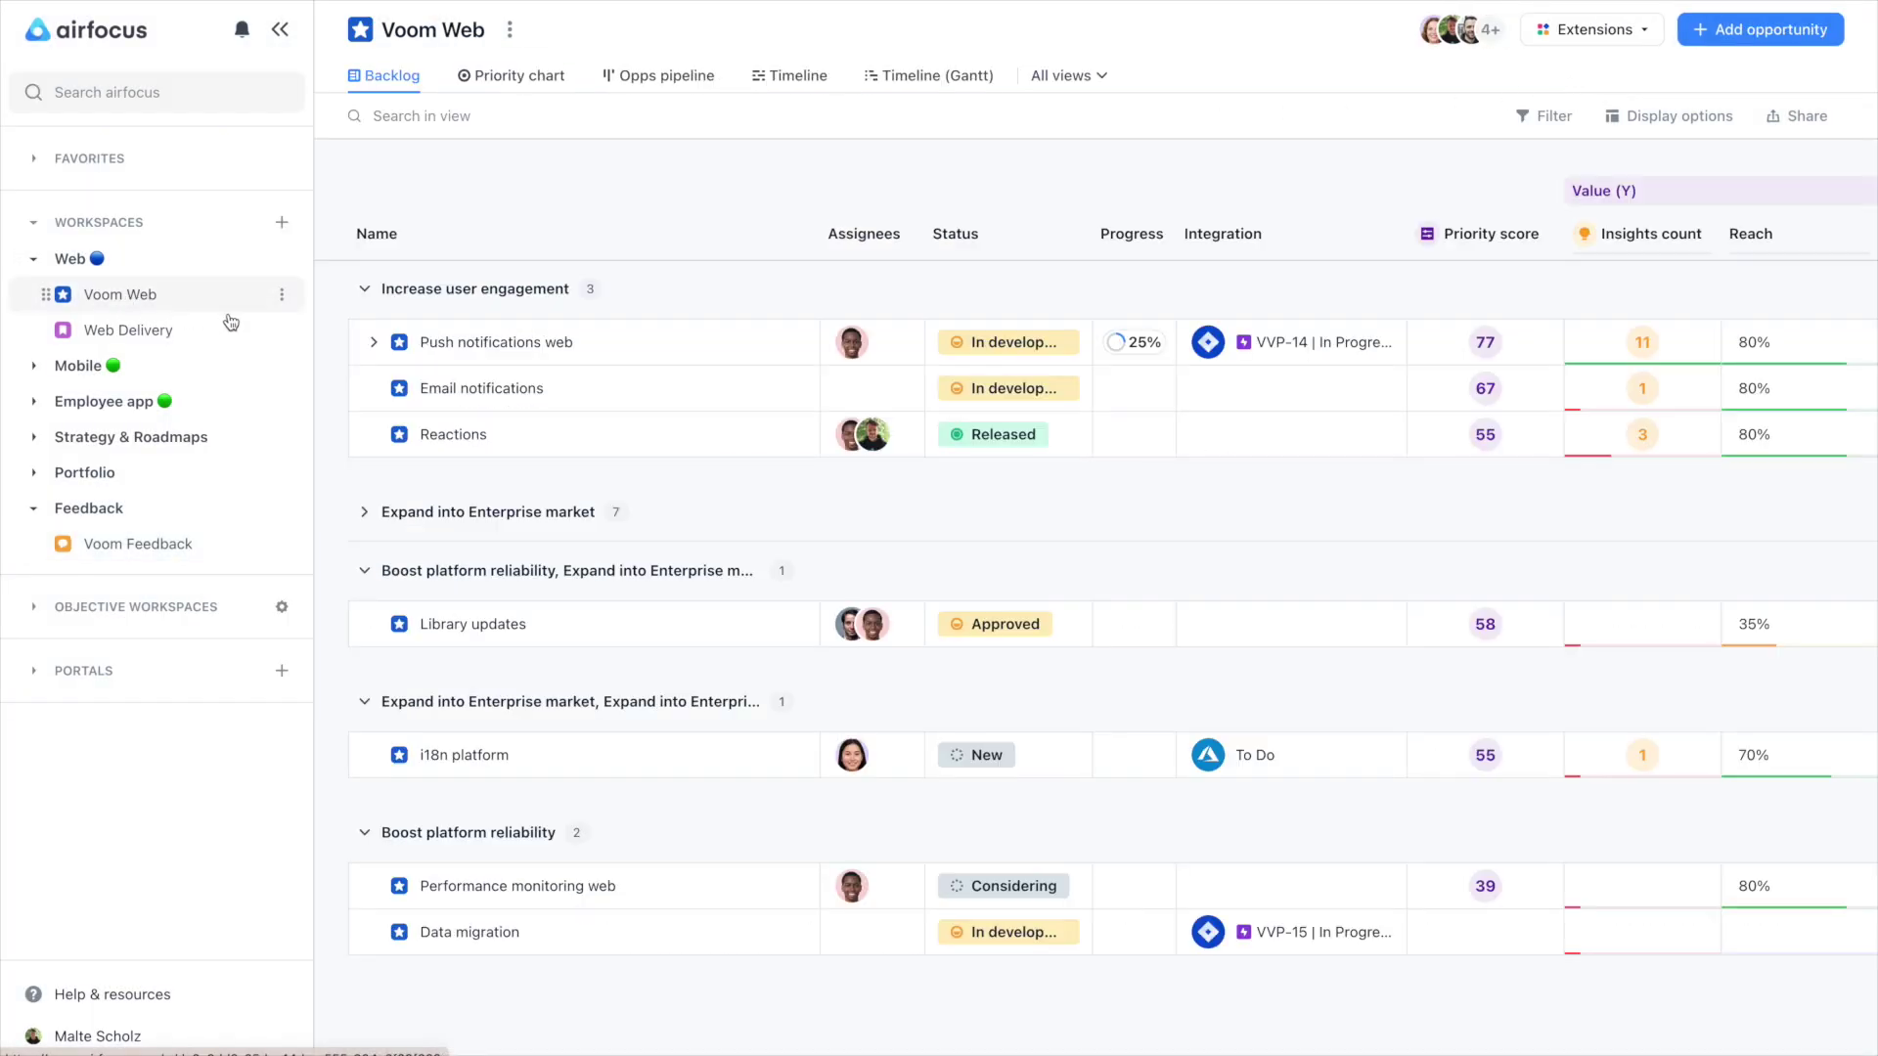
- Open Push notifications web's 11 insights and expand the first one in full
left_click(1642, 344)
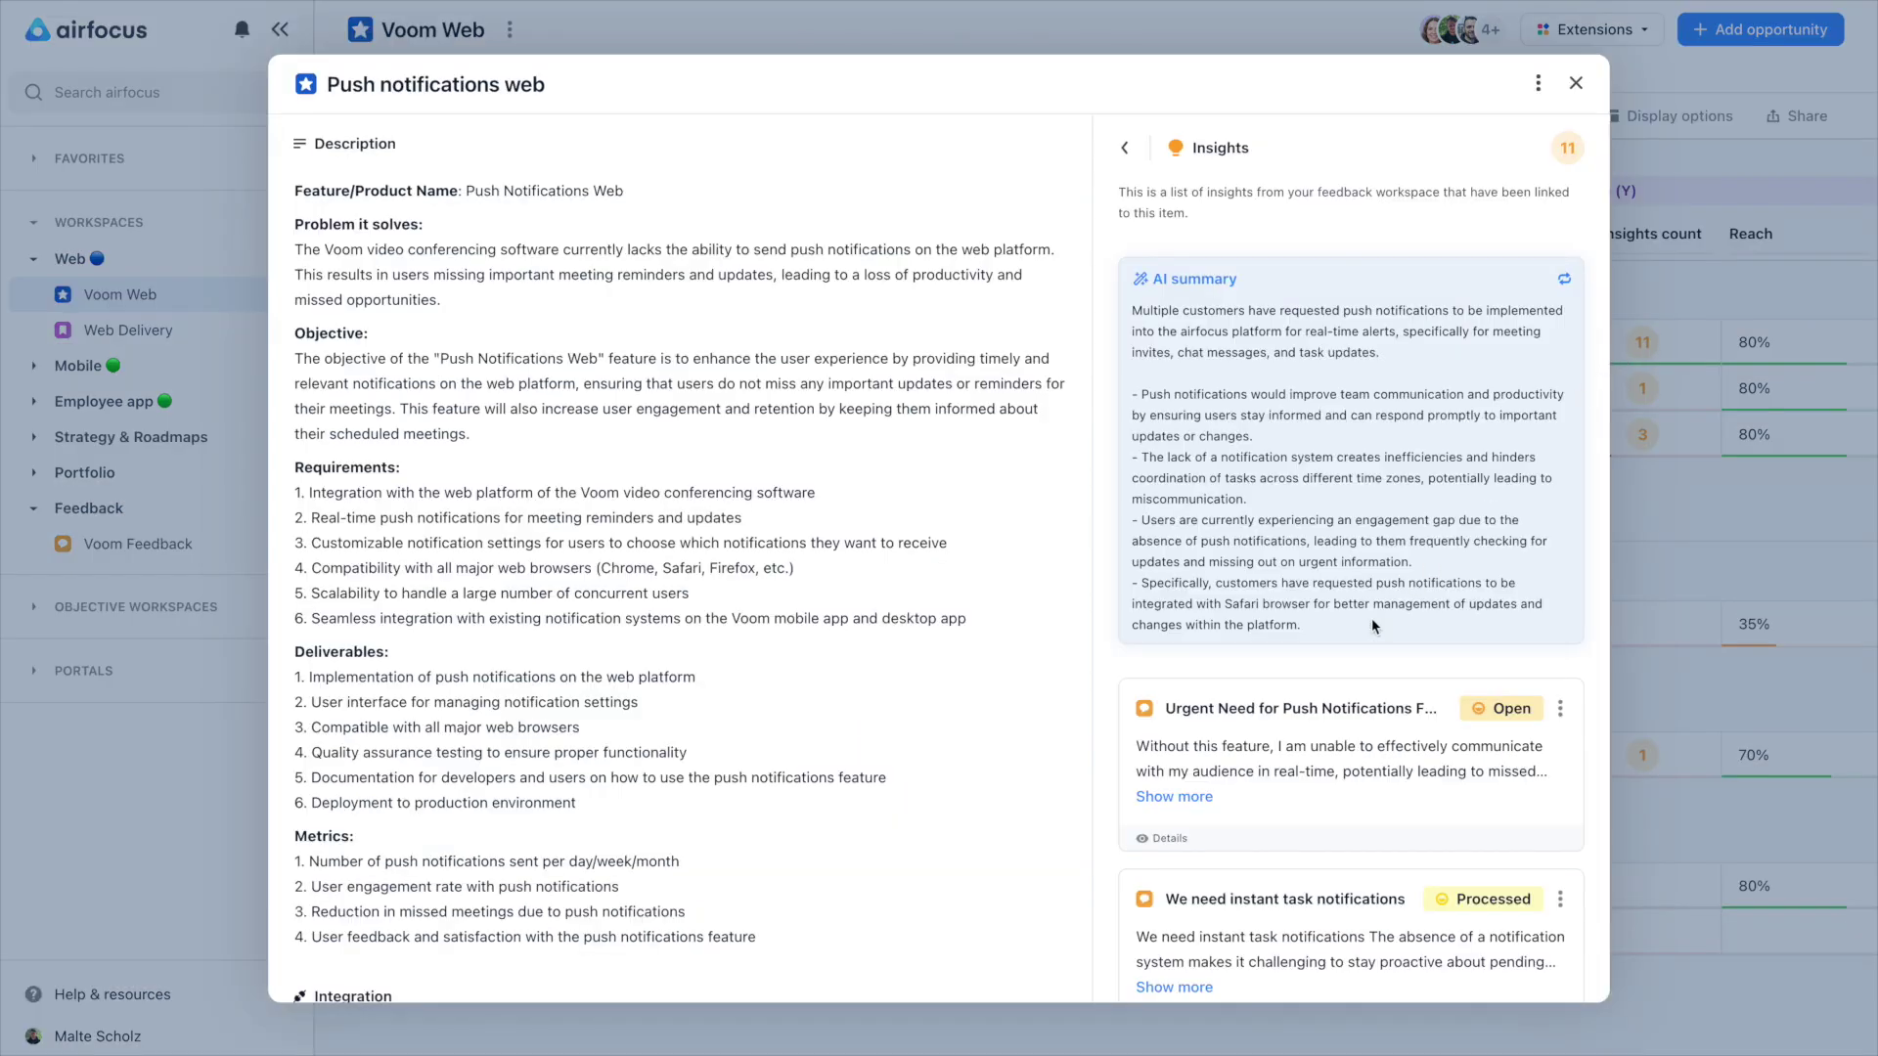
left_click(1181, 797)
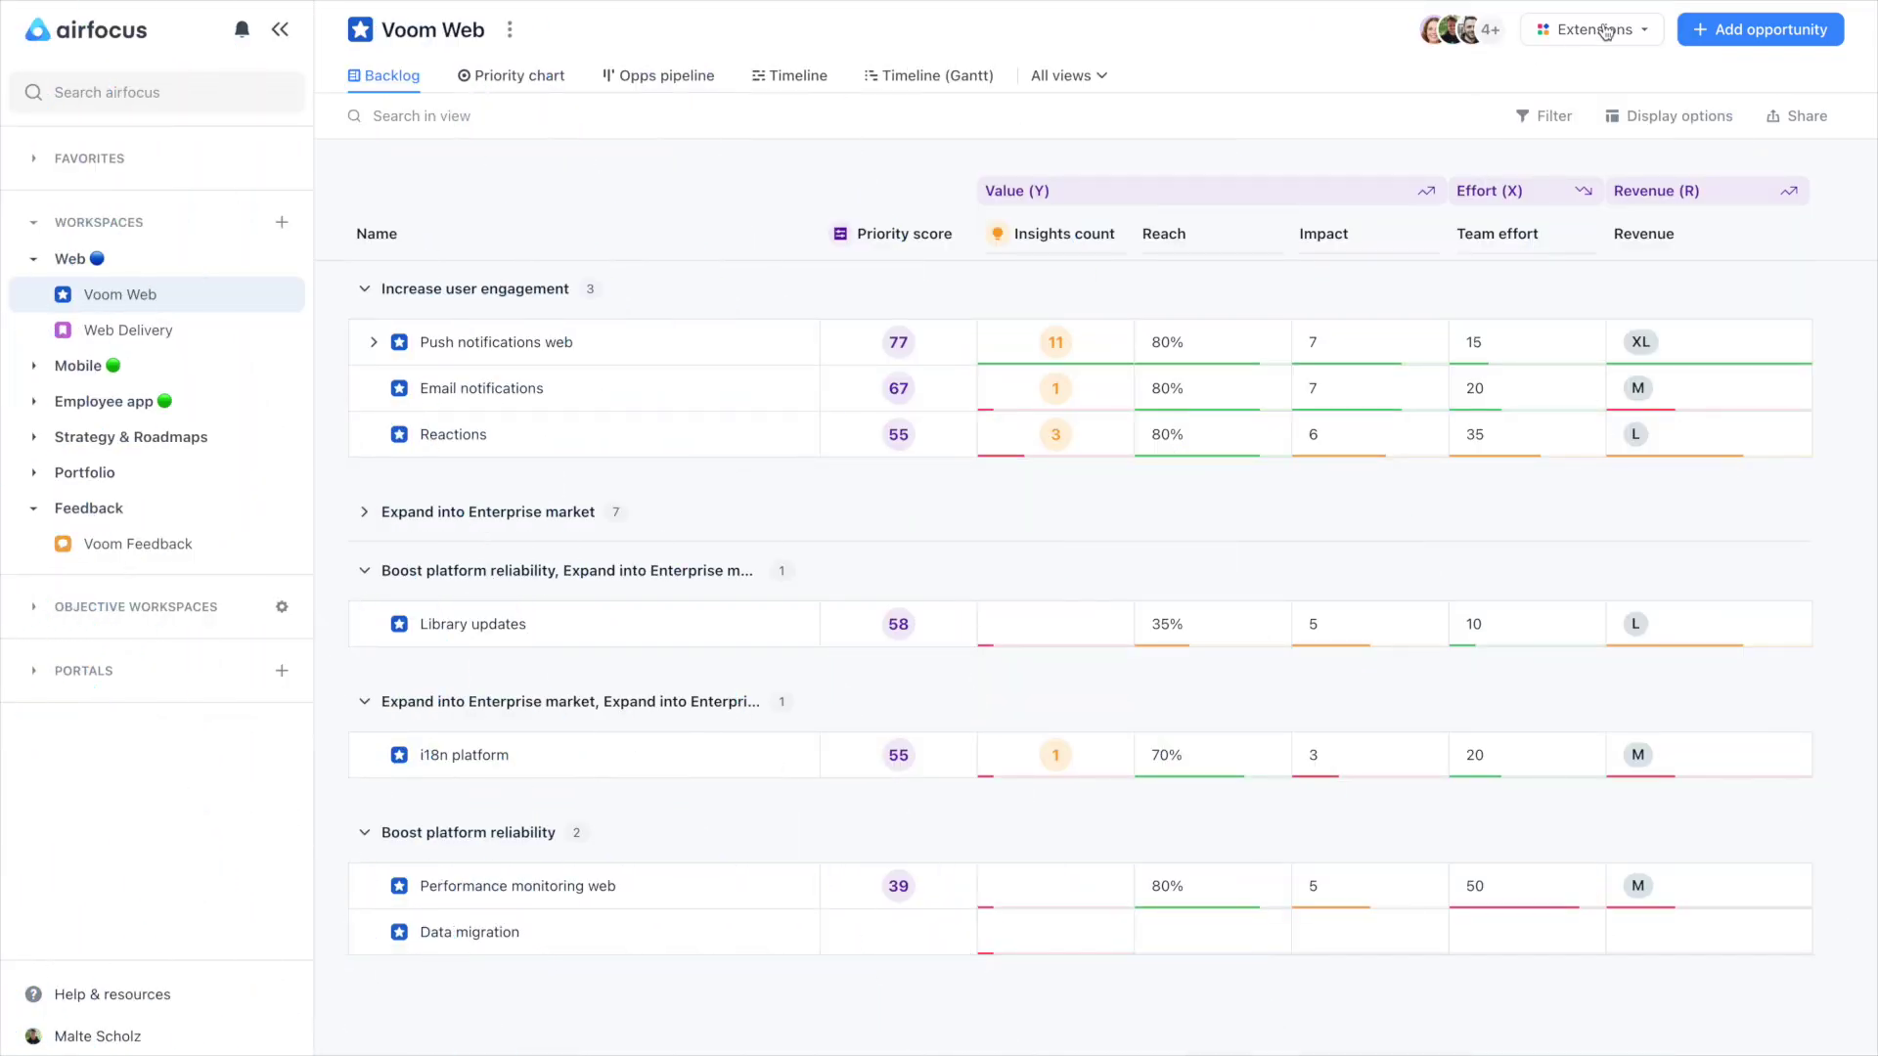
left_click(1606, 31)
- Raise the Effort factor weight to 50% in Priority Ratings and apply it
left_click(1506, 278)
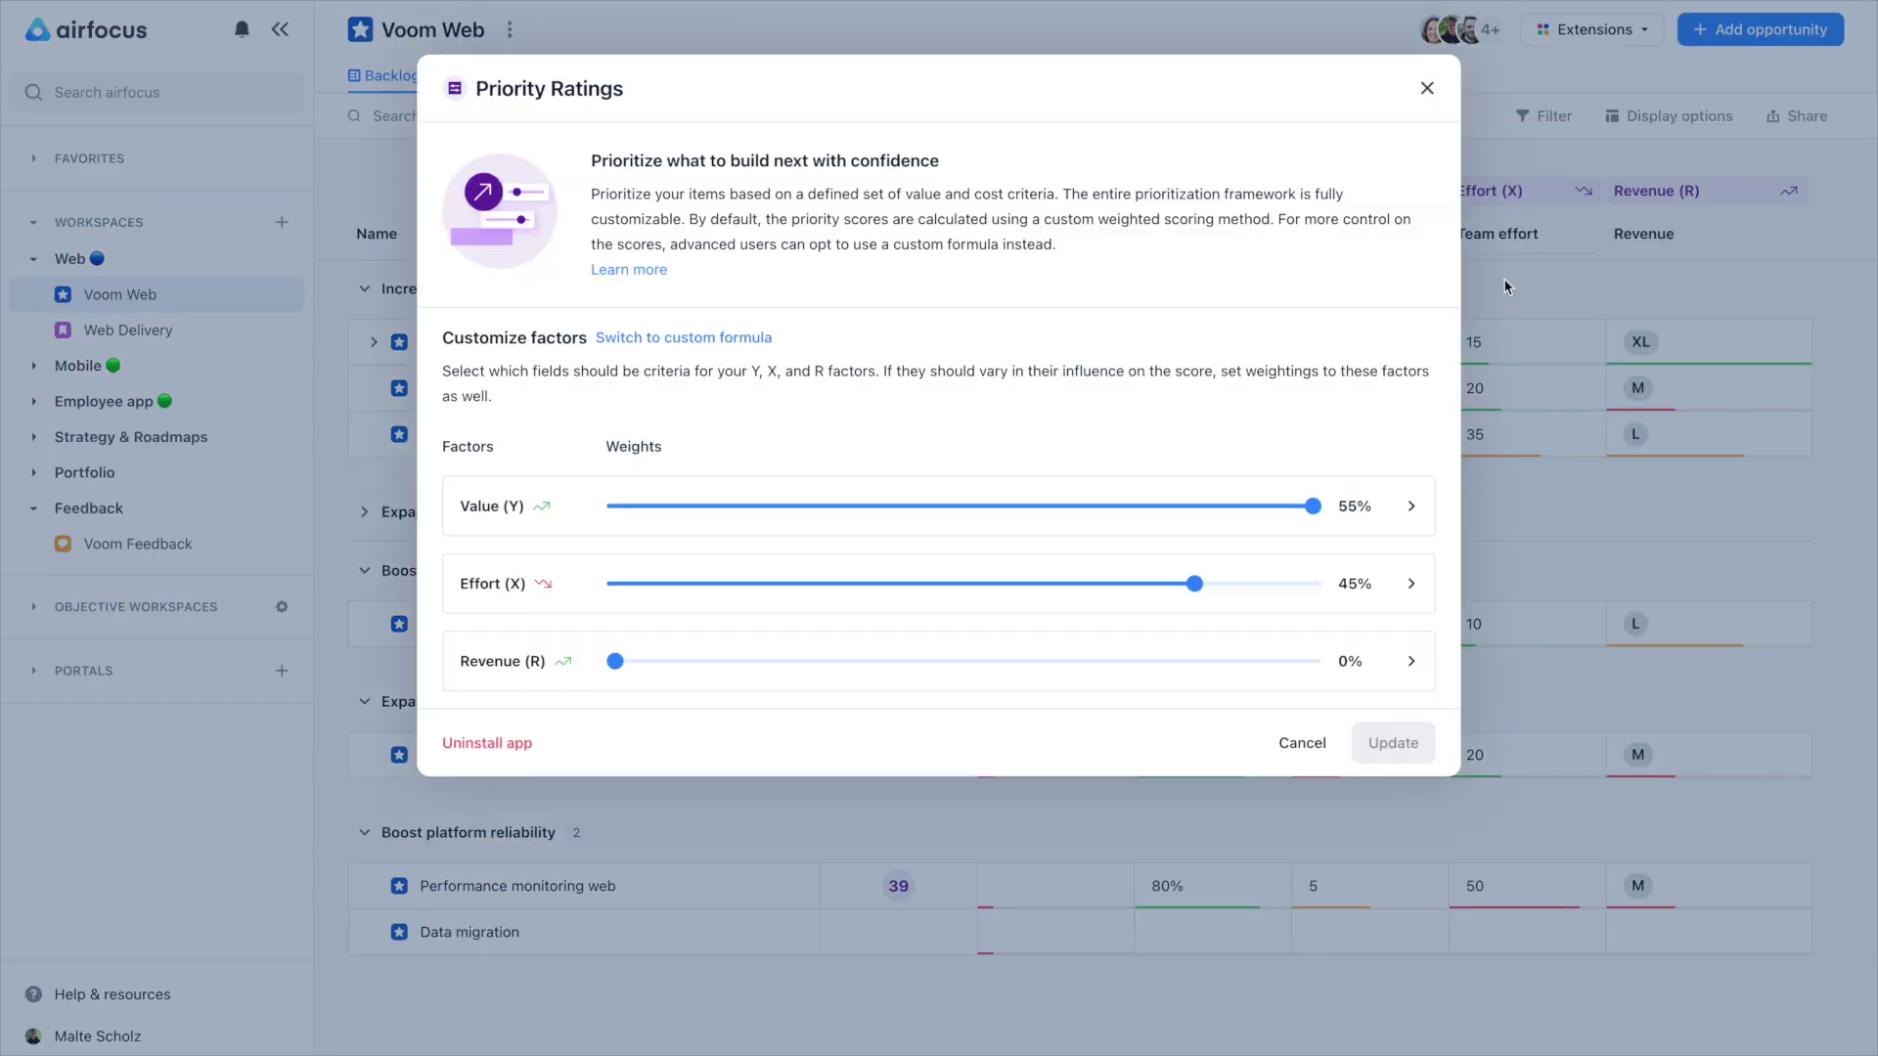
left_click_drag(1194, 585, 1340, 600)
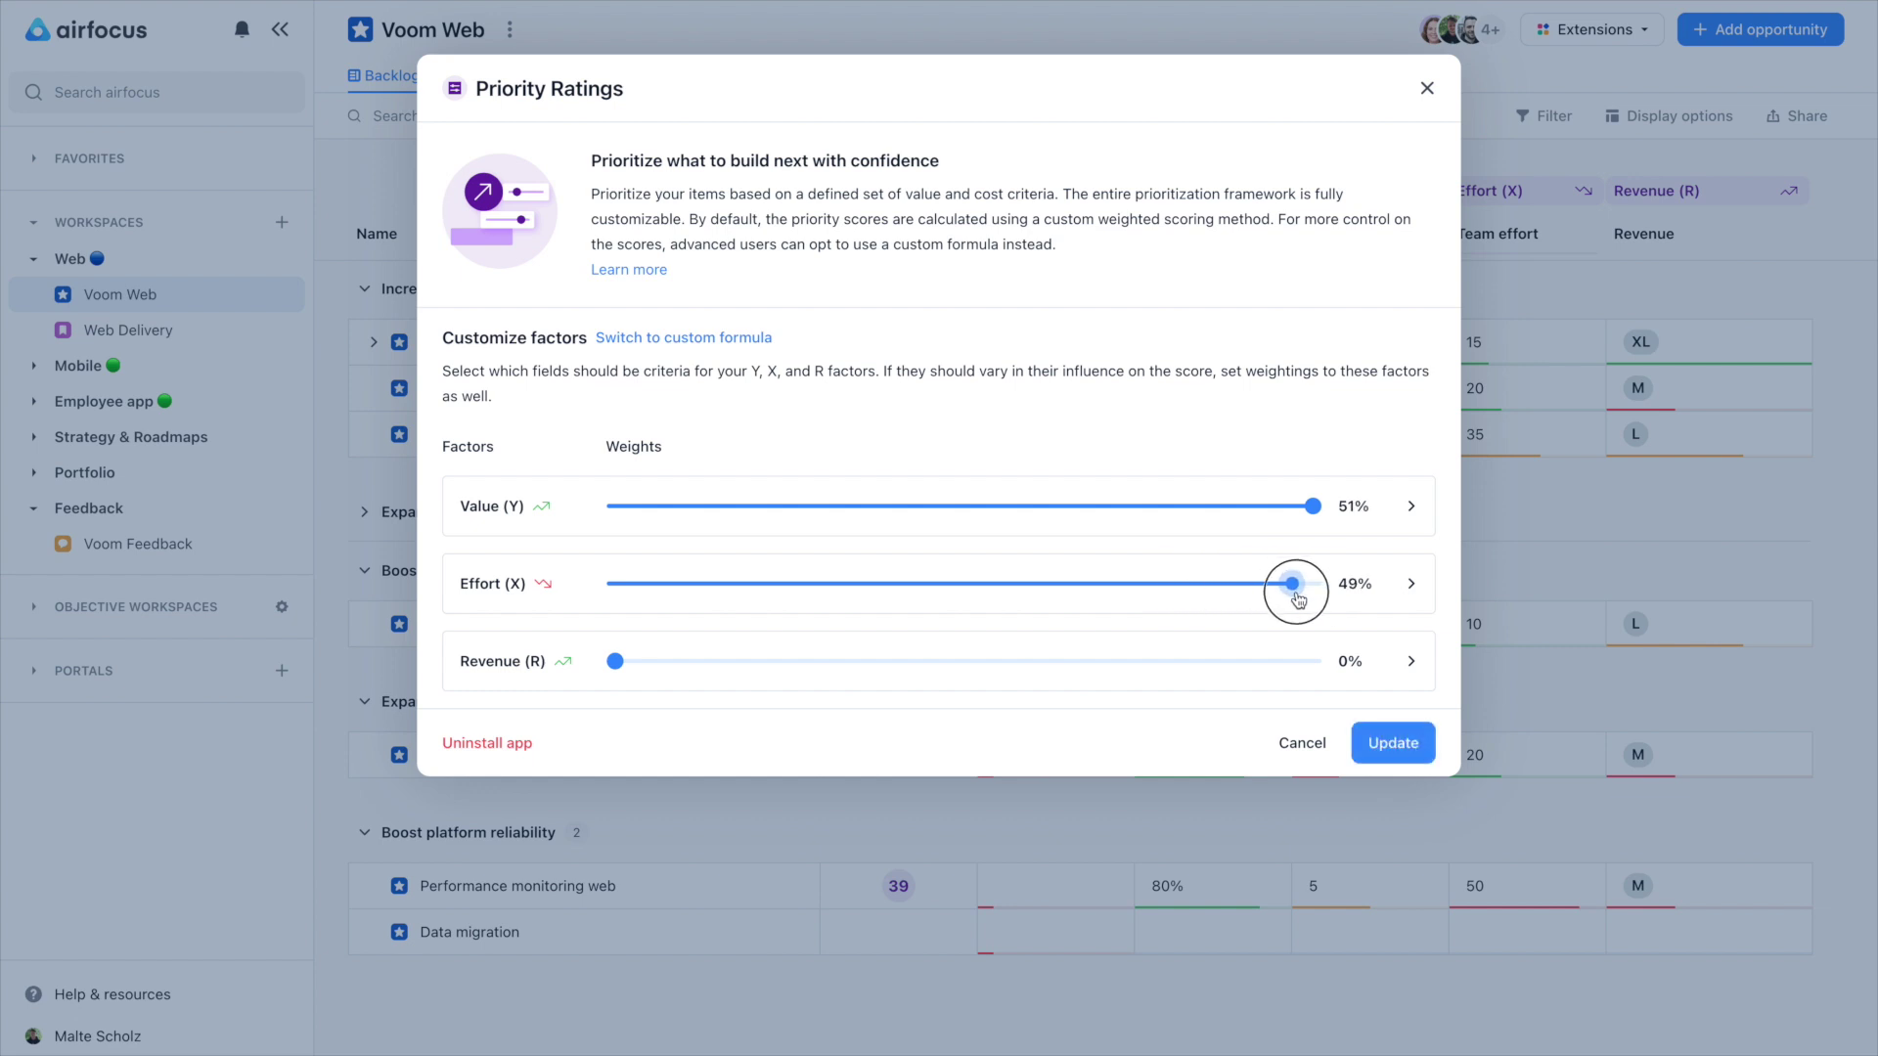
left_click(1392, 743)
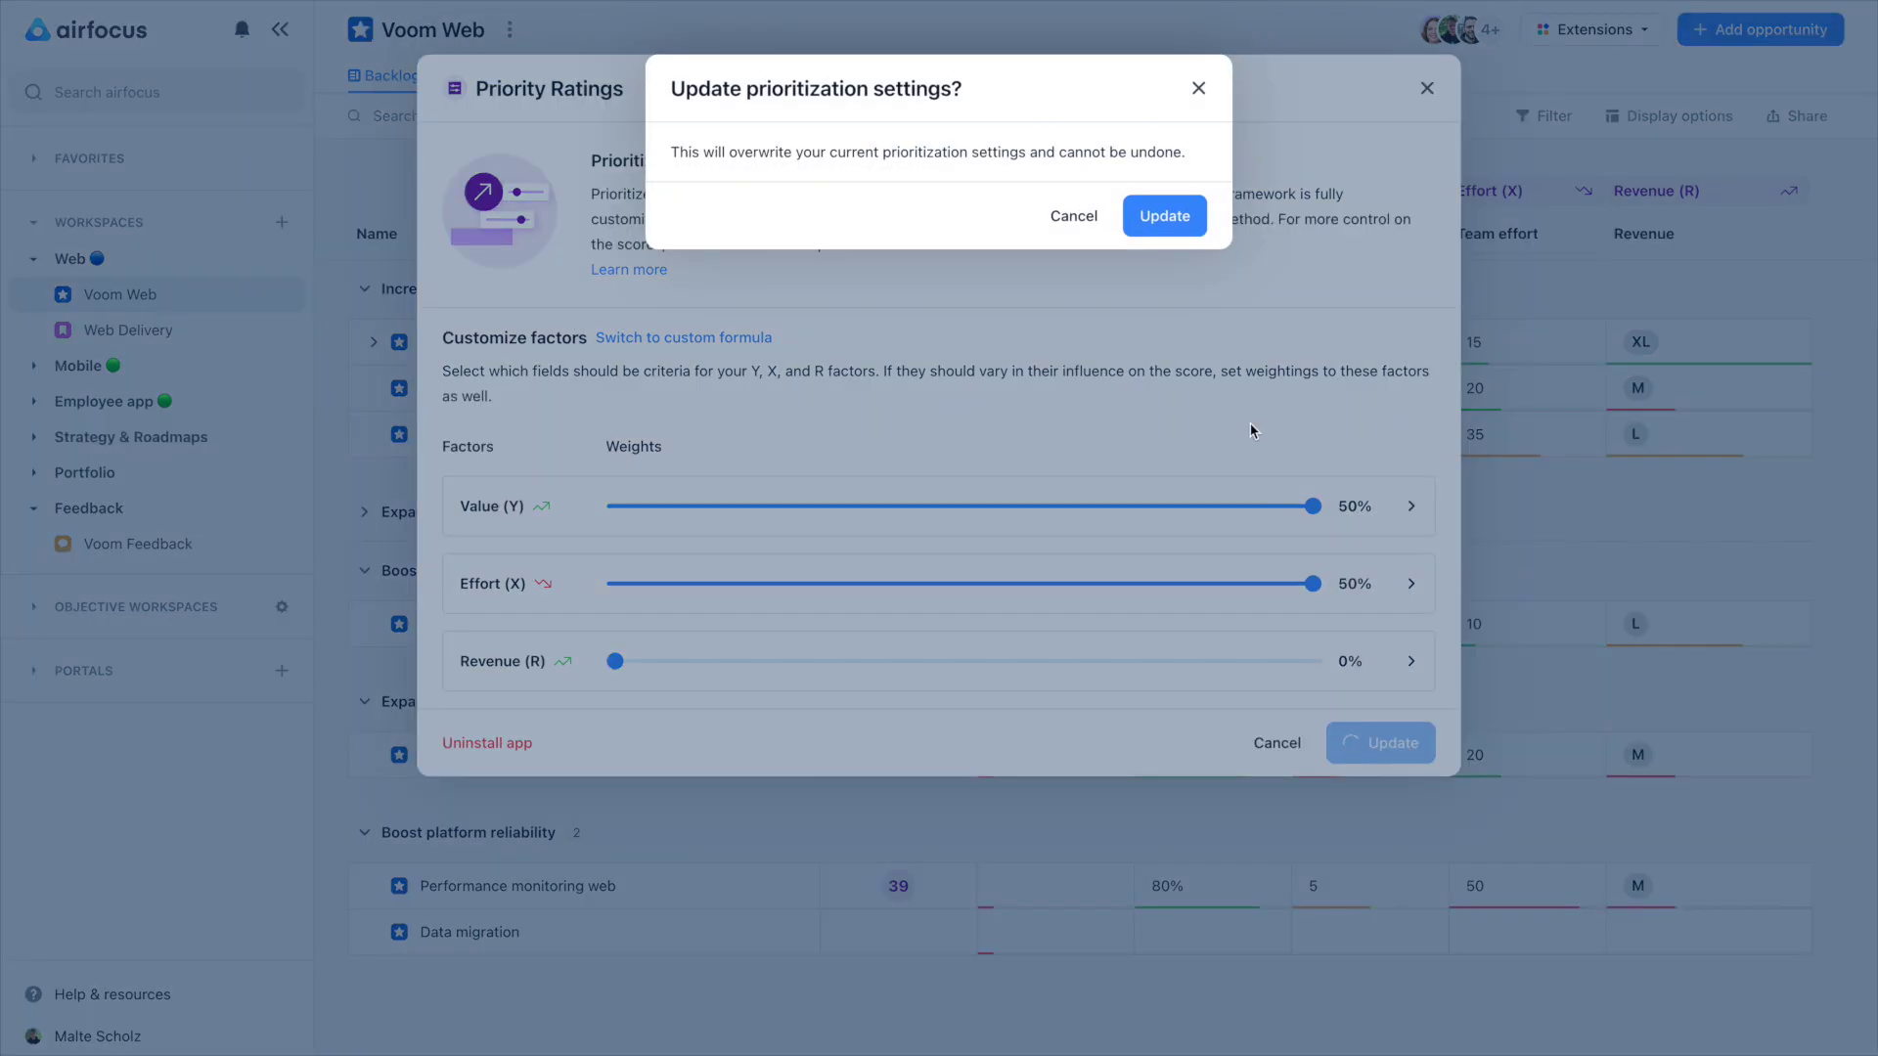
left_click(1170, 215)
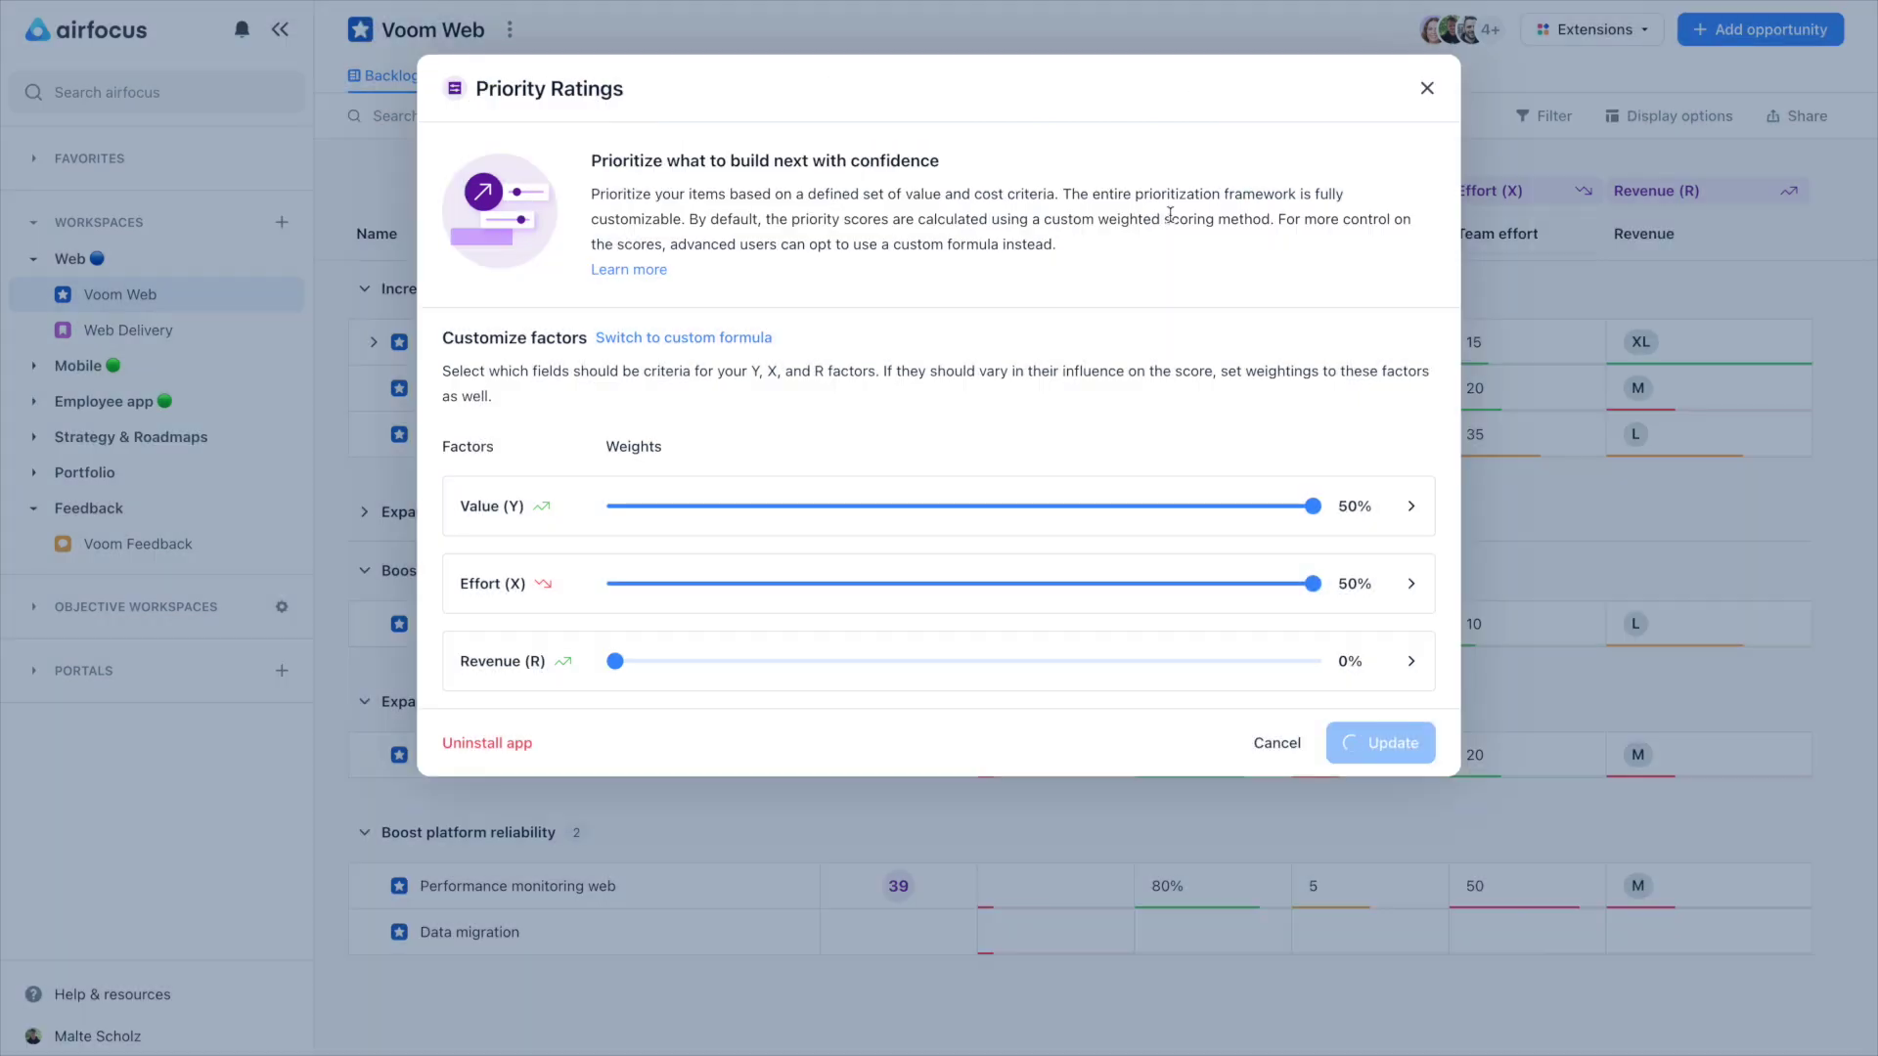
left_click(1426, 88)
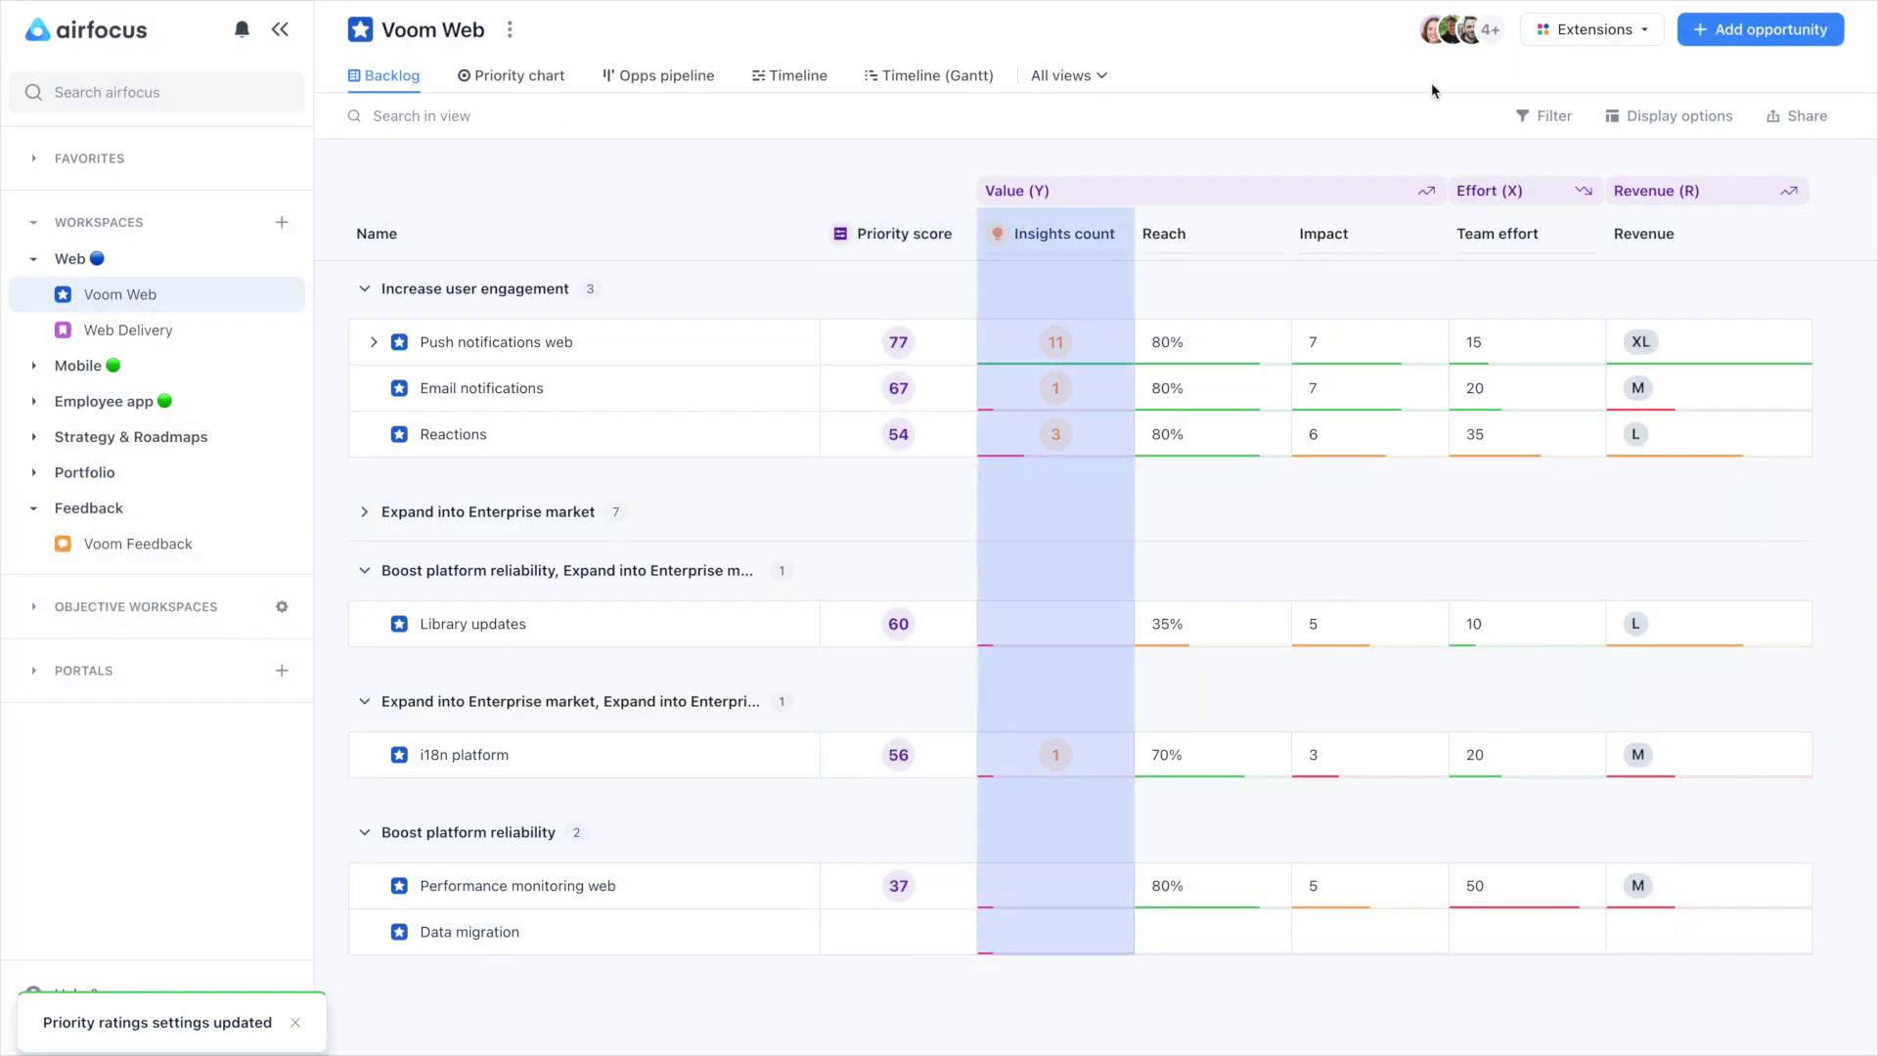
- Raise the Insights count criterion within Value to 10% and apply it
left_click(1585, 31)
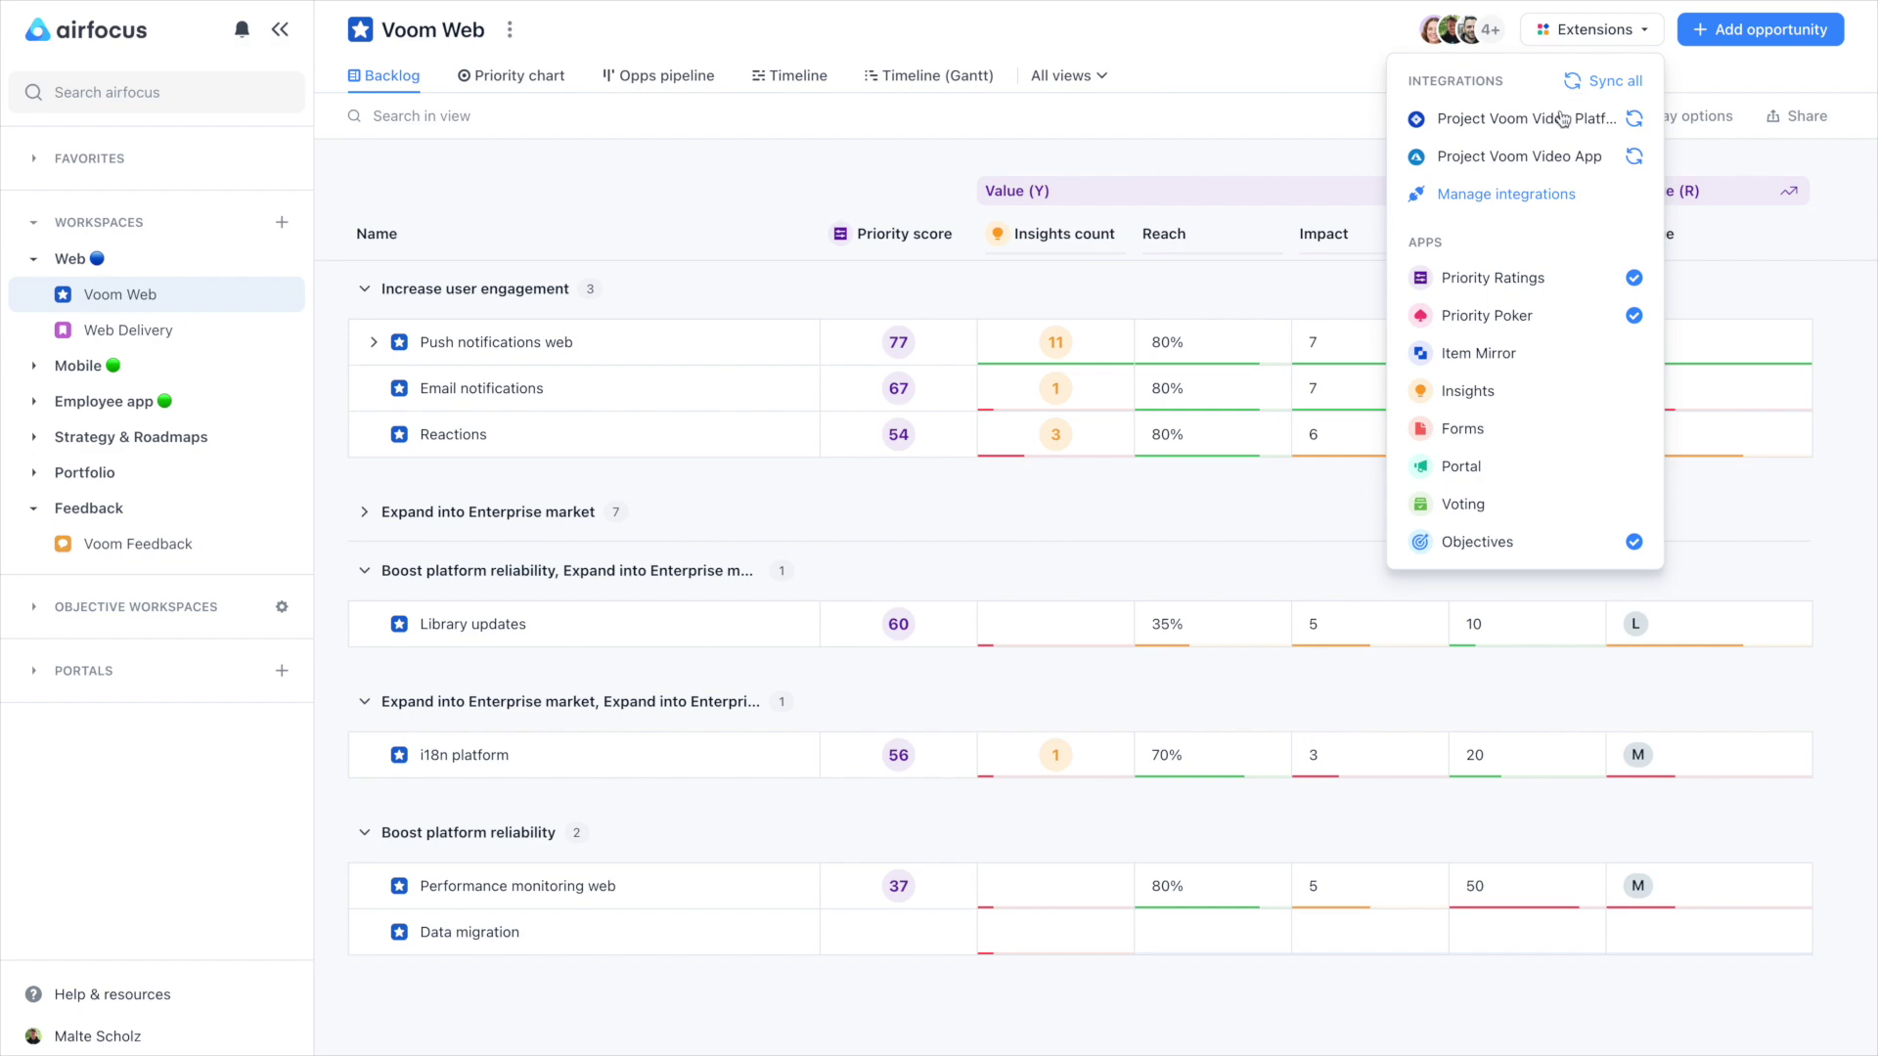
left_click(1488, 290)
left_click(1398, 504)
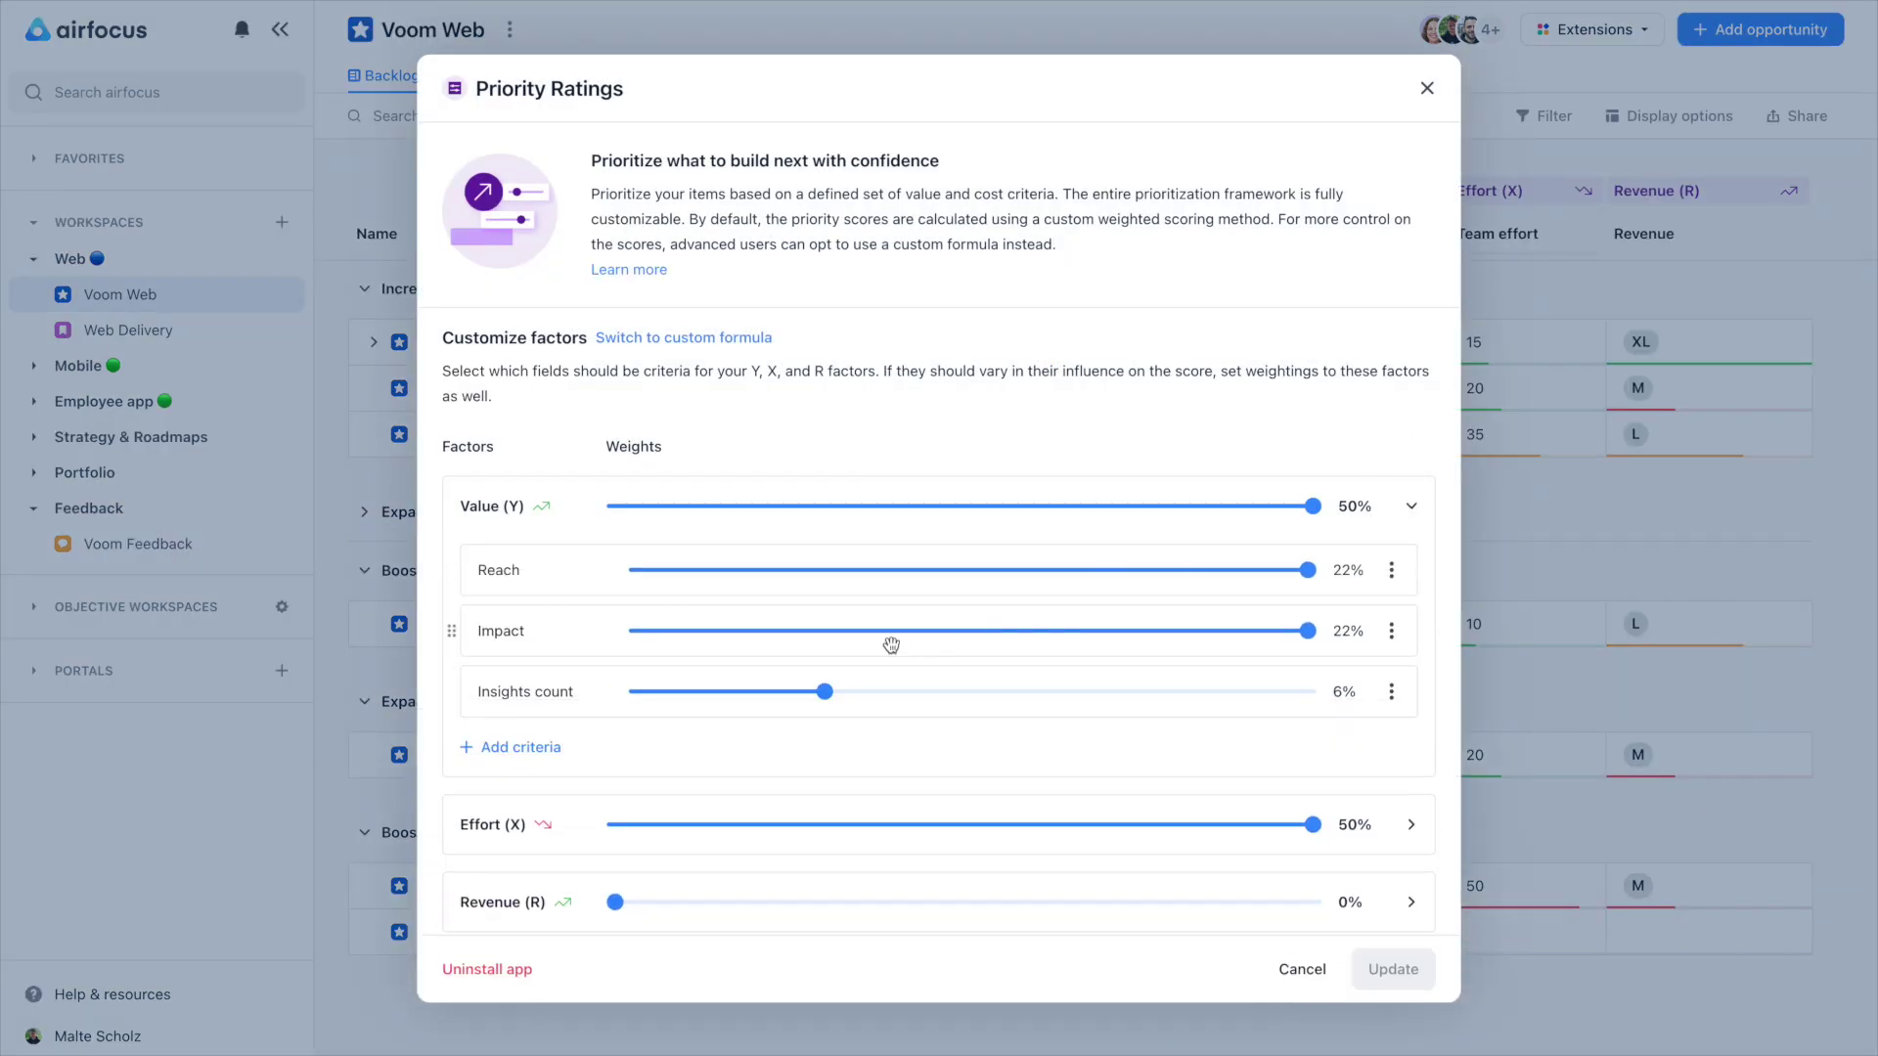
left_click_drag(824, 691, 958, 691)
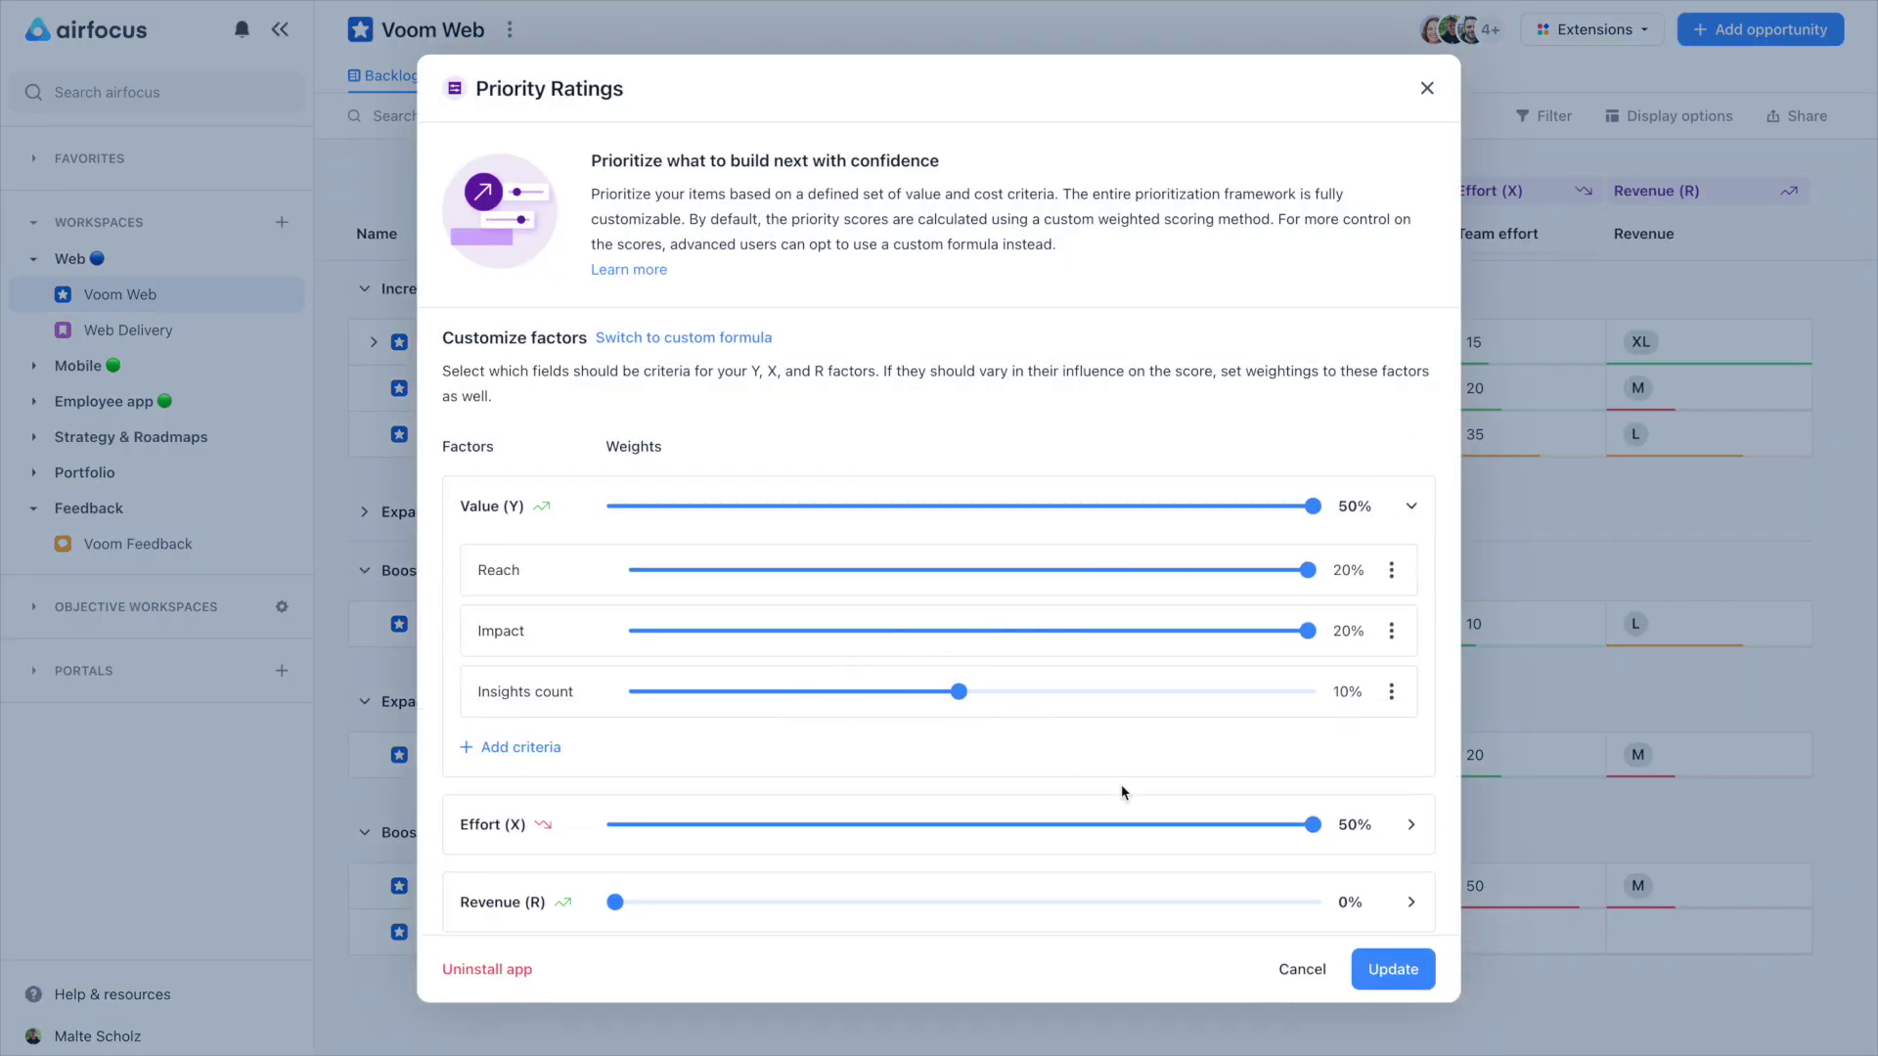
left_click(1392, 968)
left_click(1161, 210)
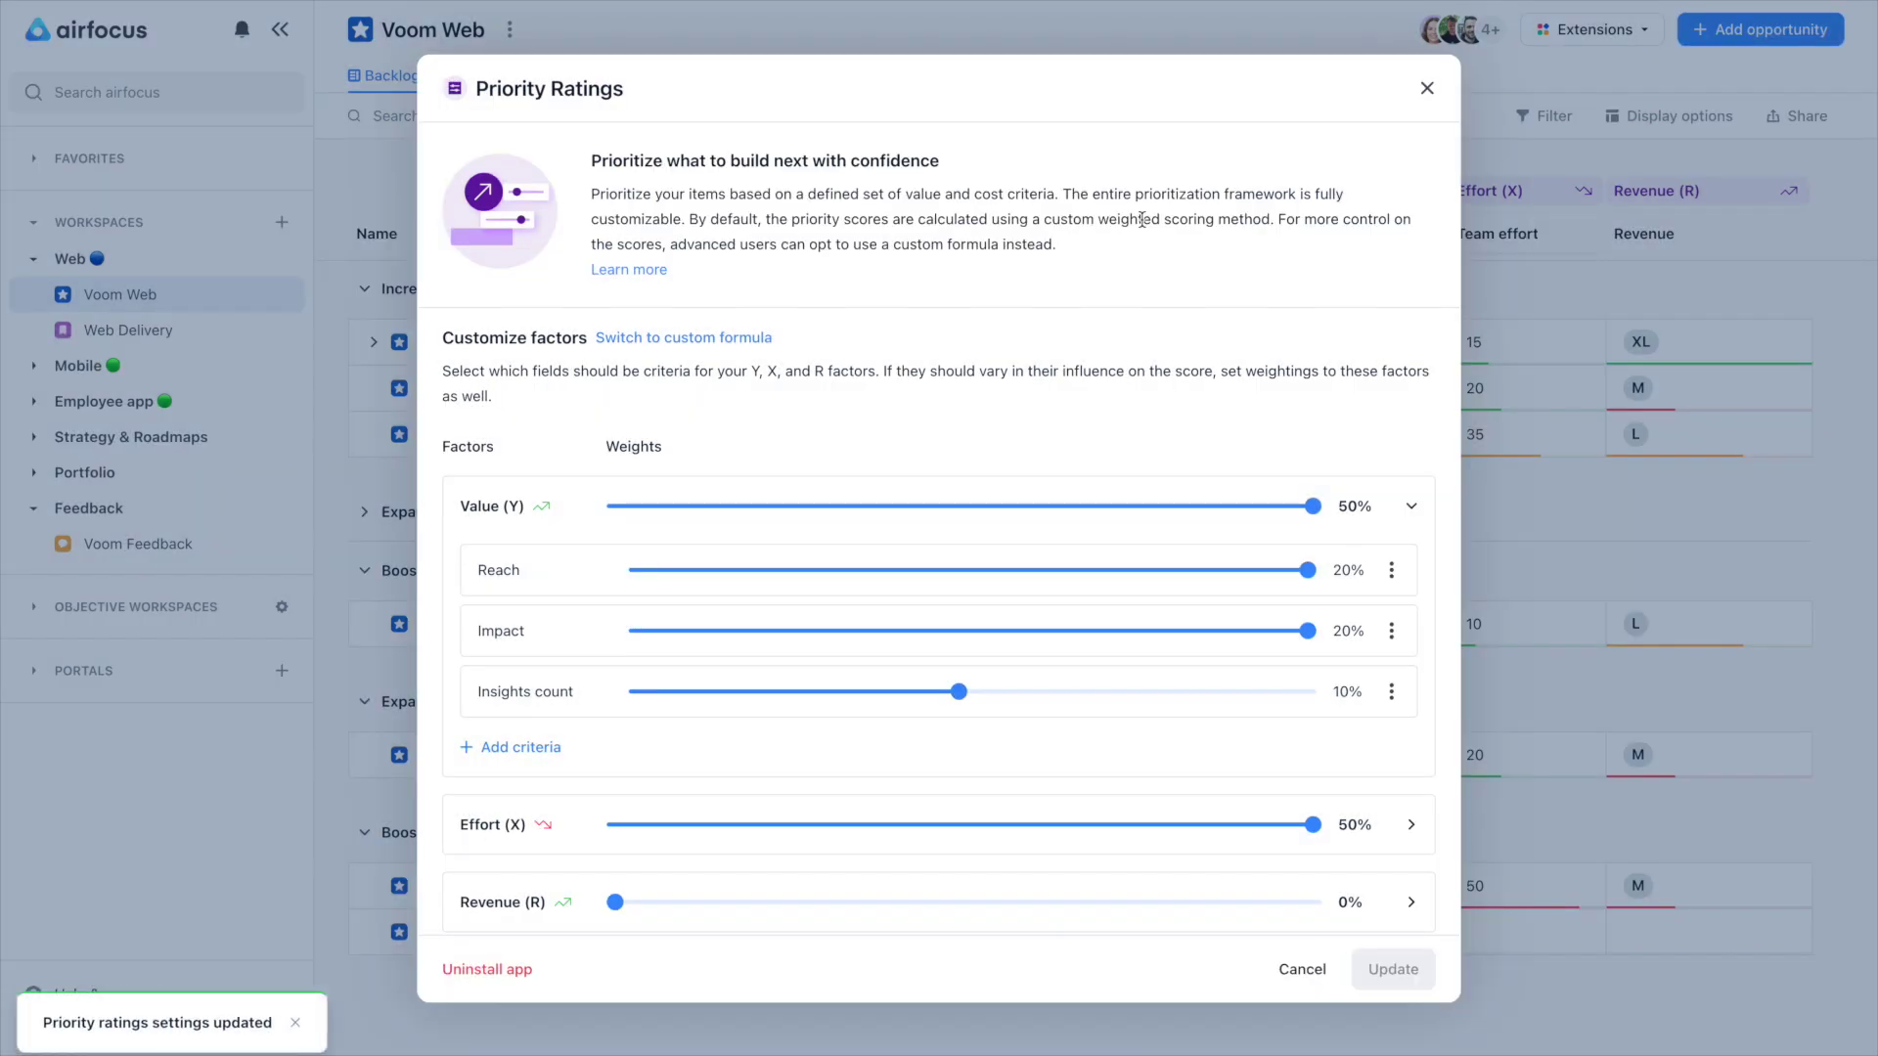
left_click(1426, 88)
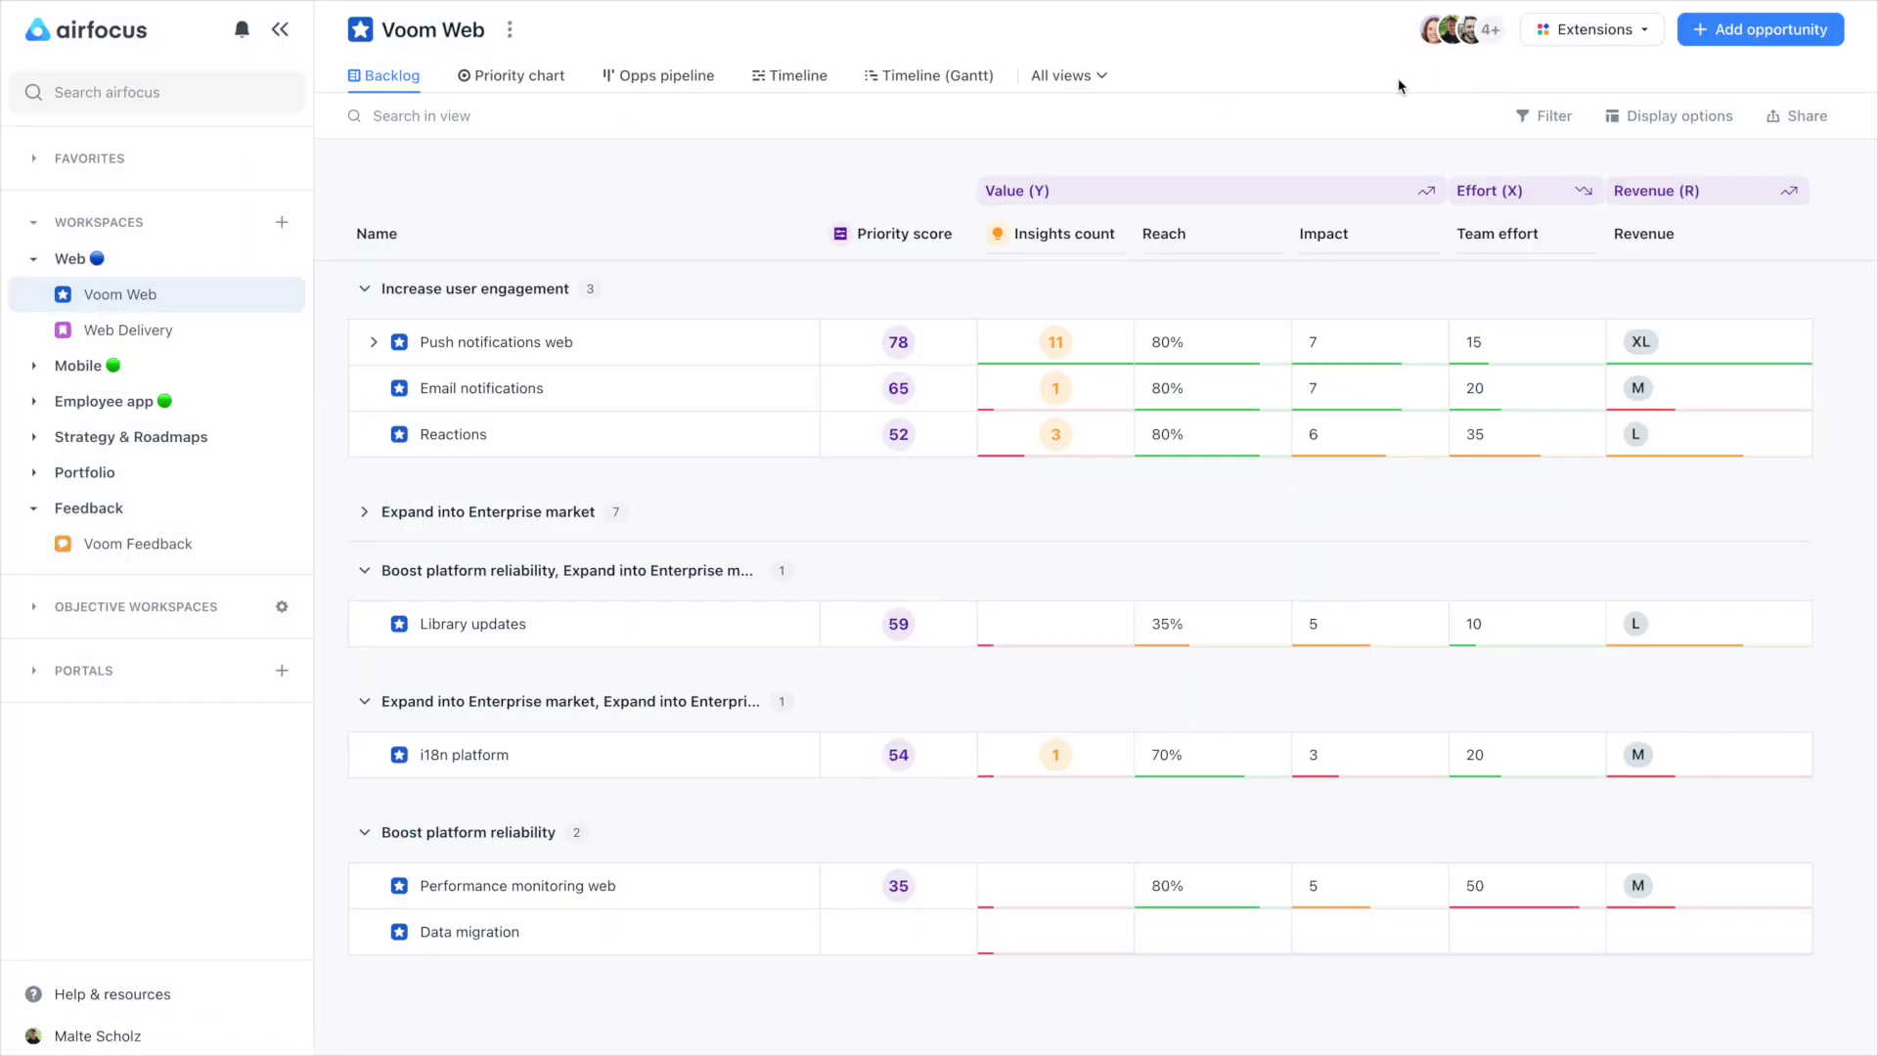
- Switch to the Priority chart and open the apps list to reach Priority Poker
left_click(487, 76)
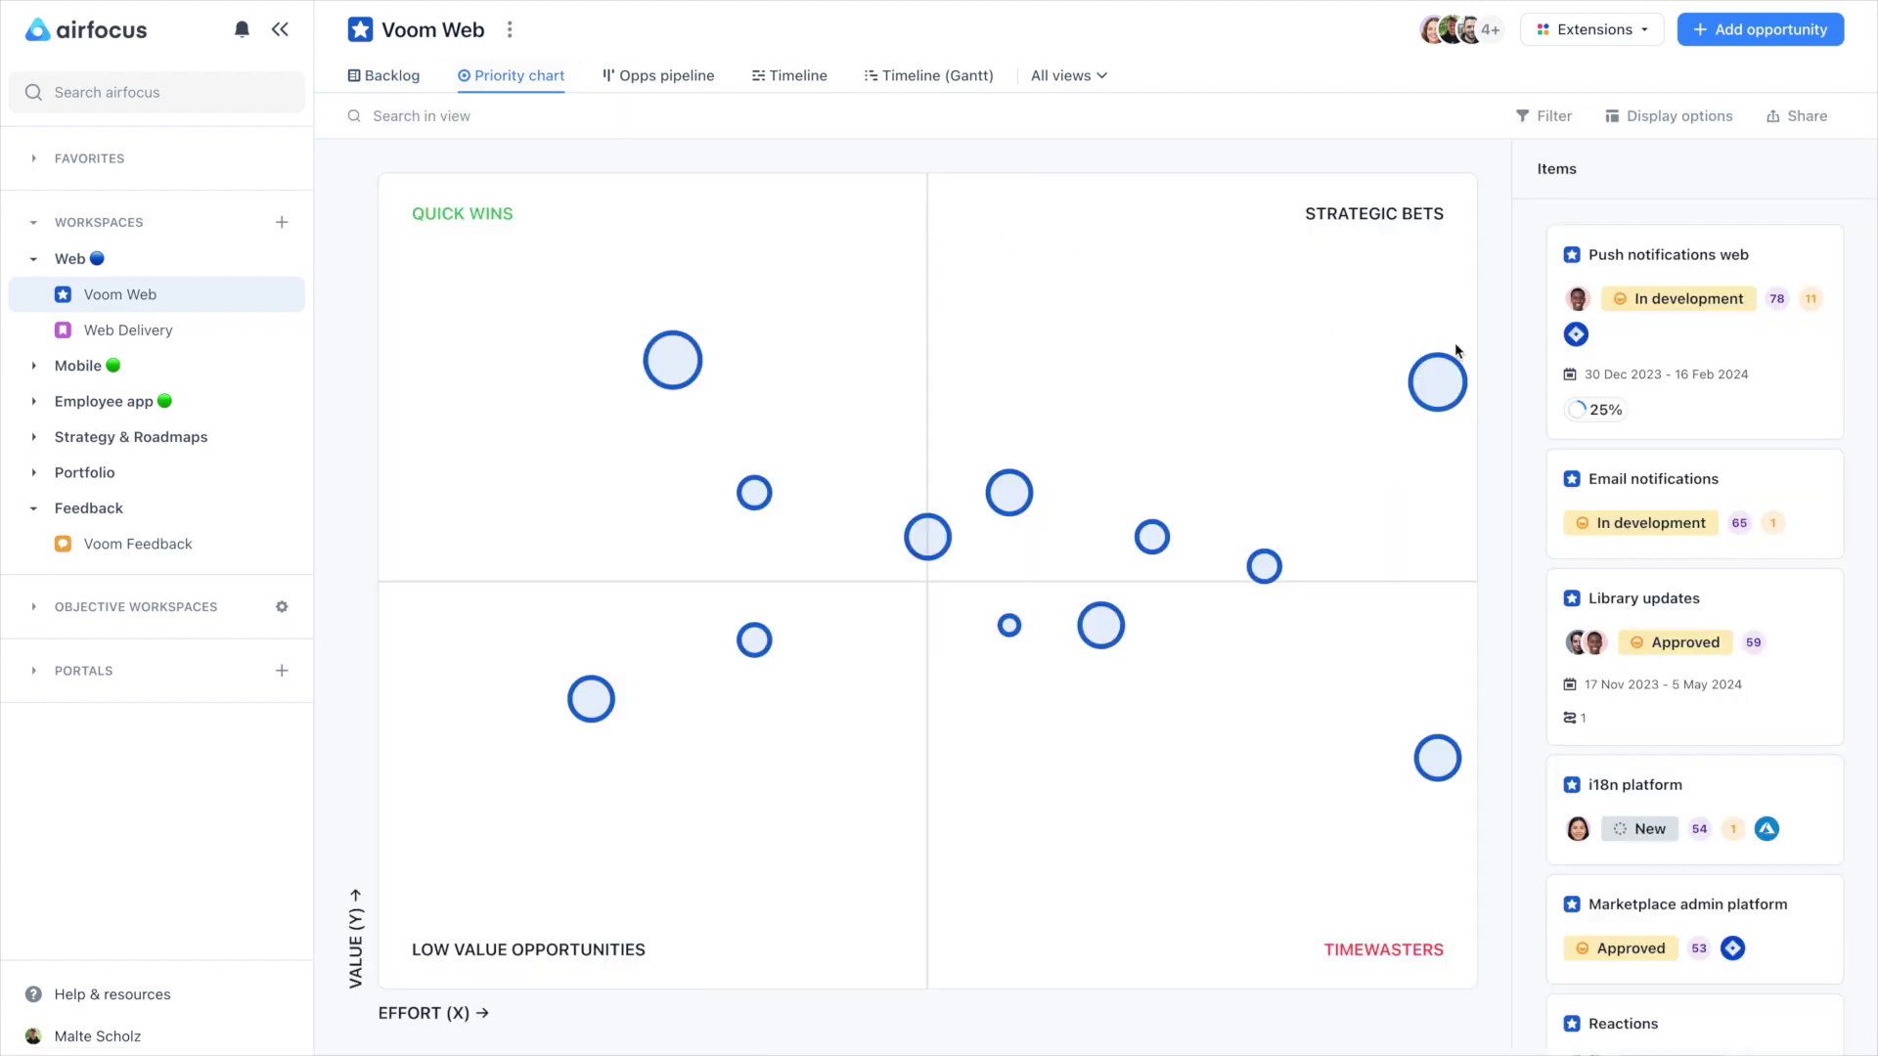
mouse_move(1695, 333)
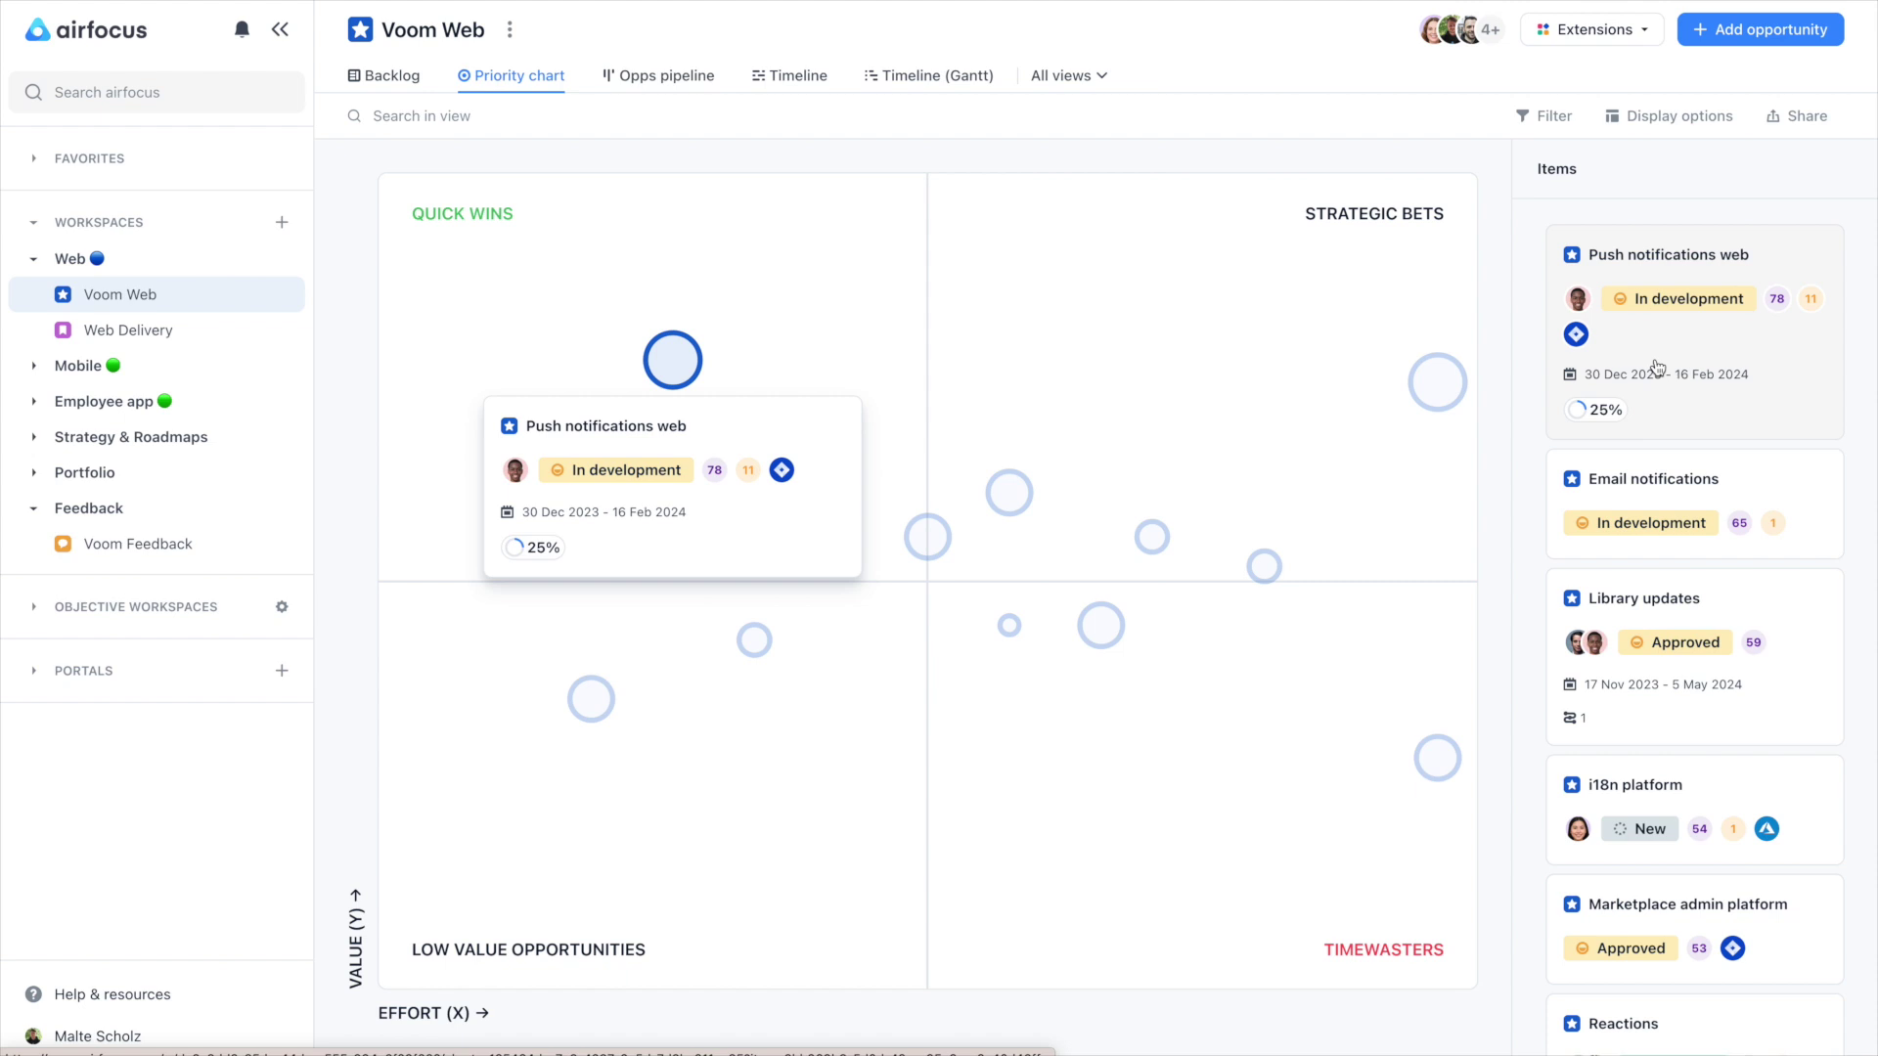
left_click(1609, 34)
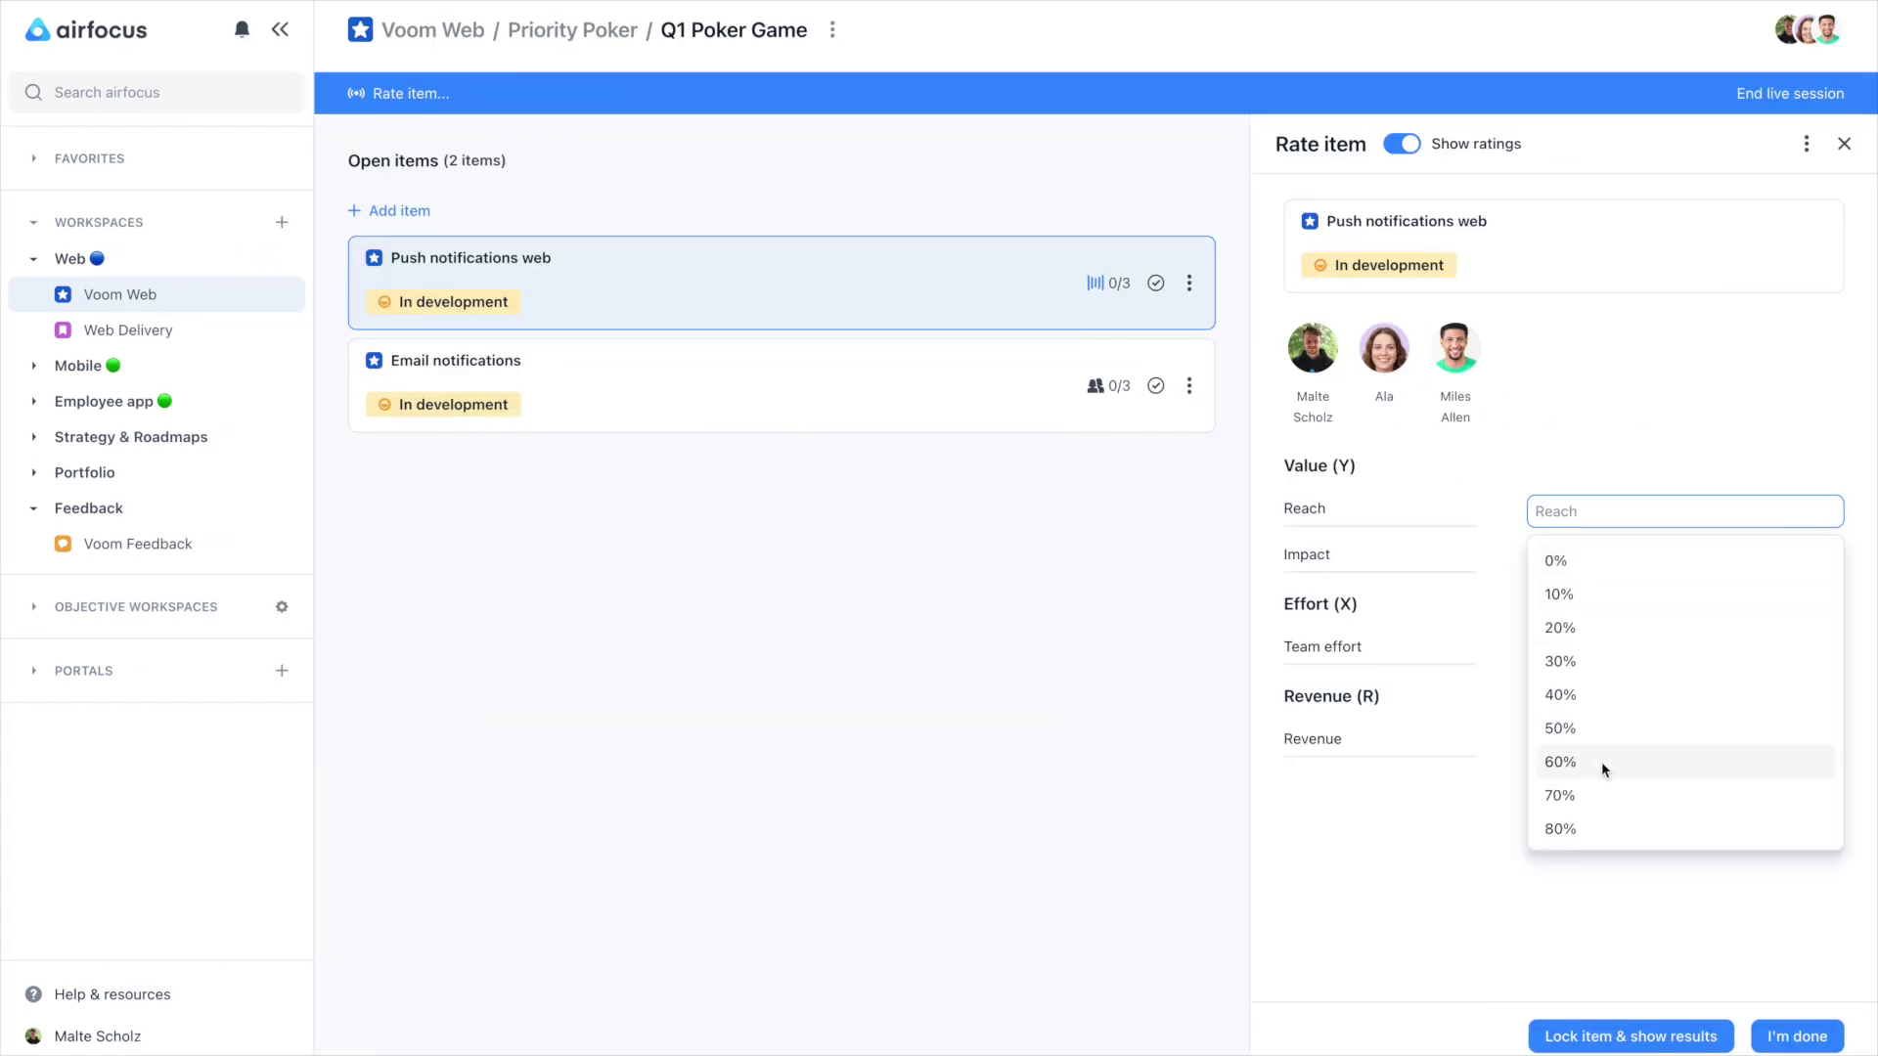
scroll(1601, 793, "down", 2)
- Rate Push notifications web Reach 90%, Impact 6, Team effort 5, Revenue L, then lock to reveal results
left_click(1591, 790)
left_click(1576, 558)
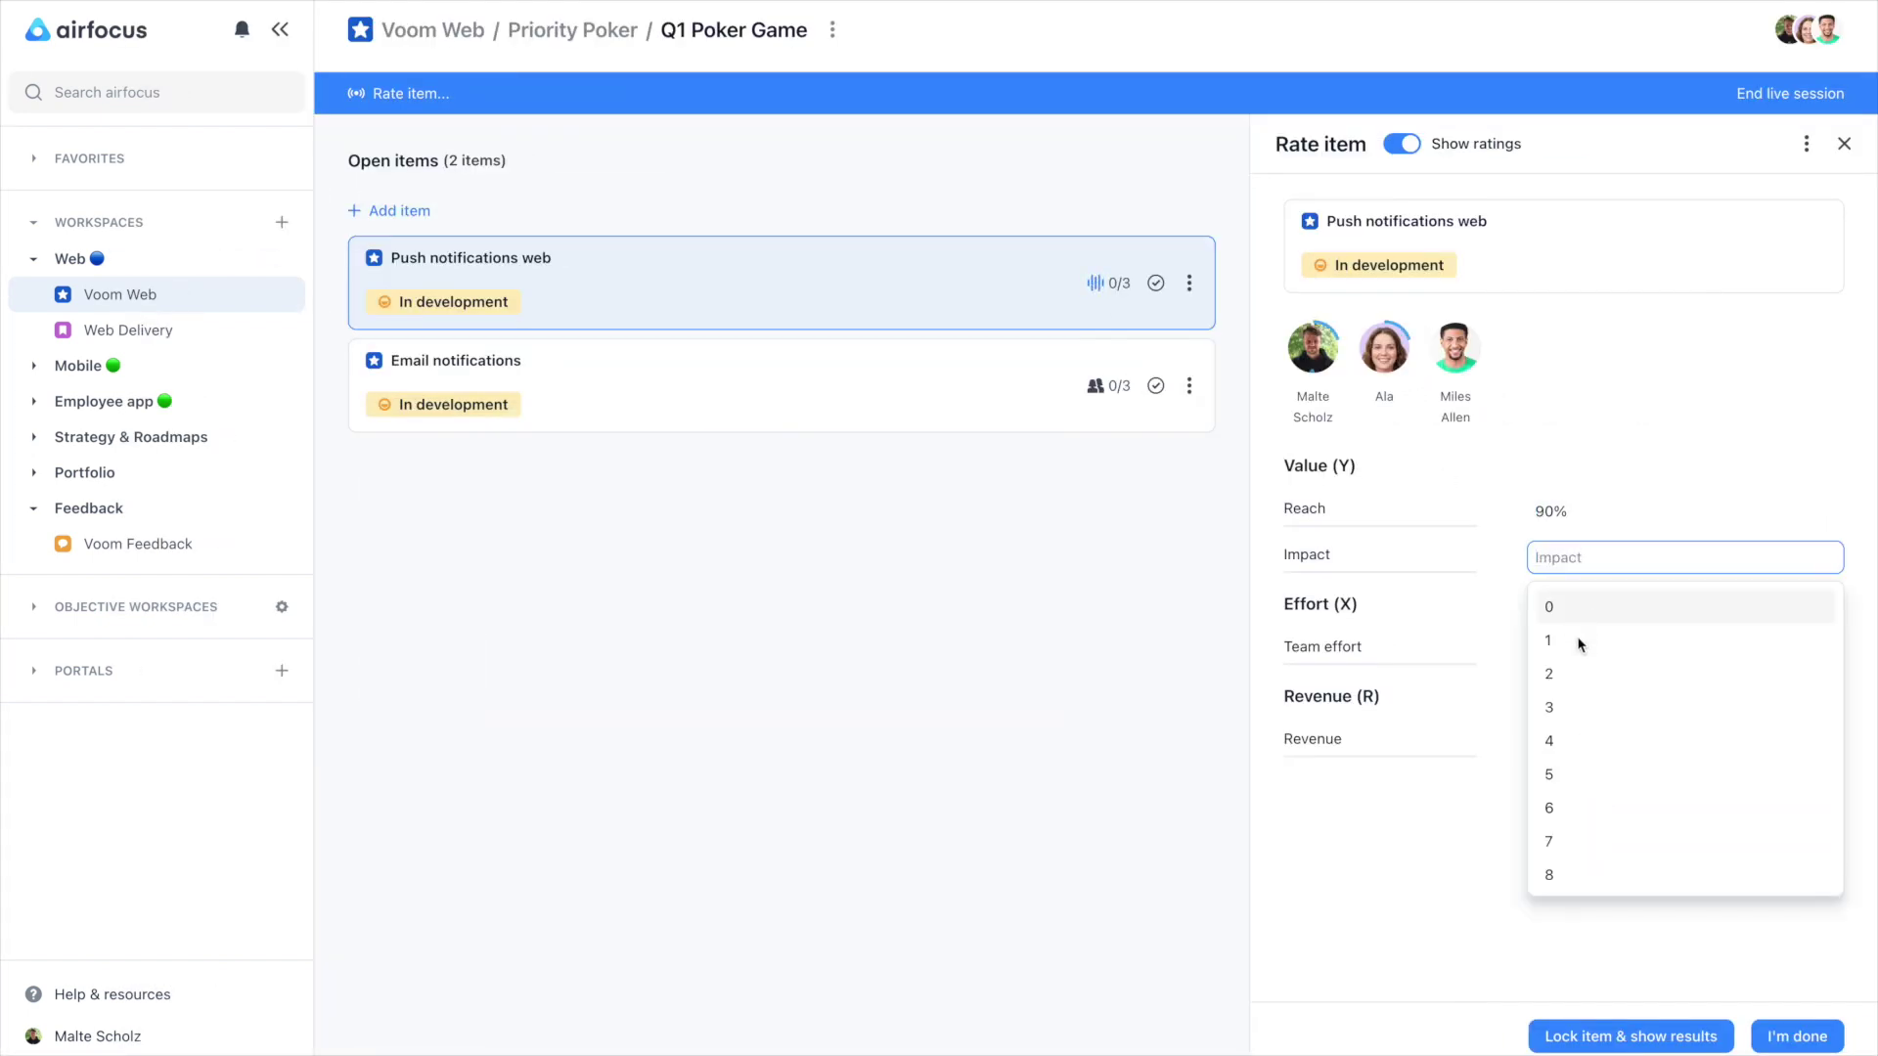
left_click(1576, 815)
left_click(1589, 649)
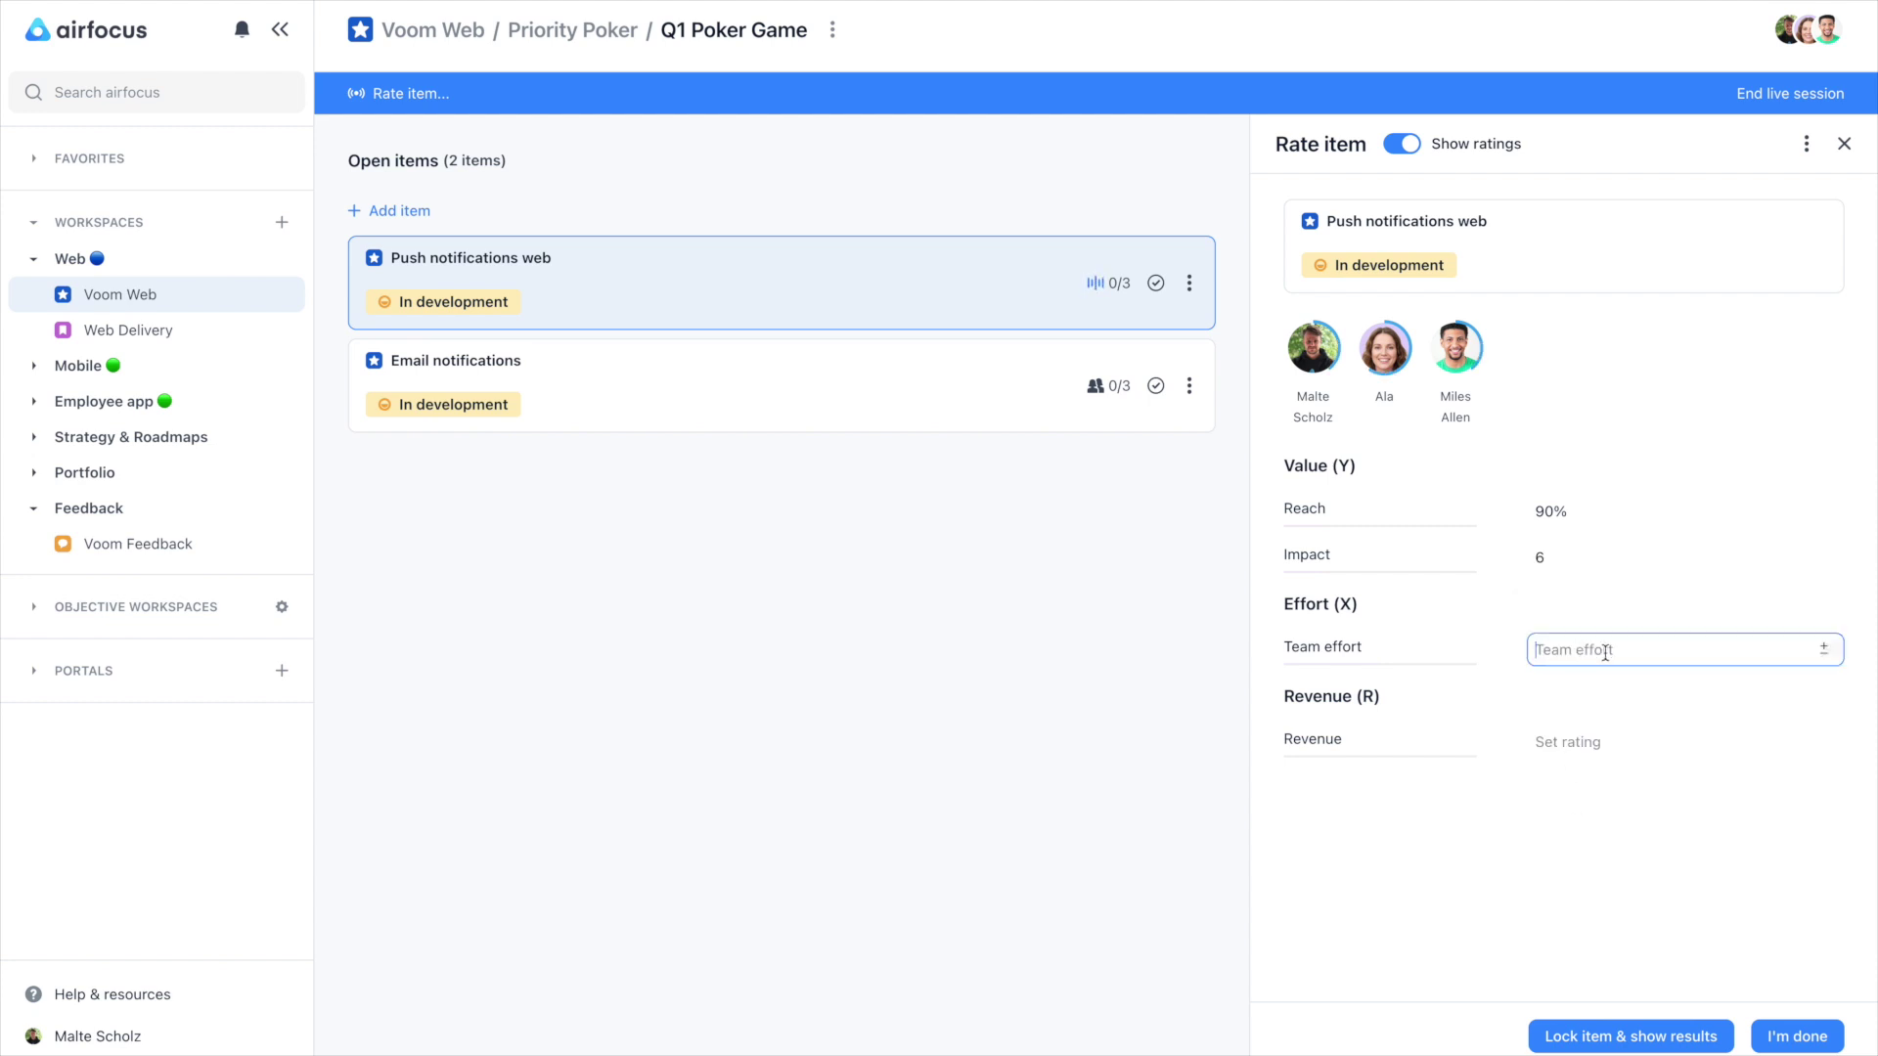
type("5")
left_click(1597, 741)
left_click(1583, 857)
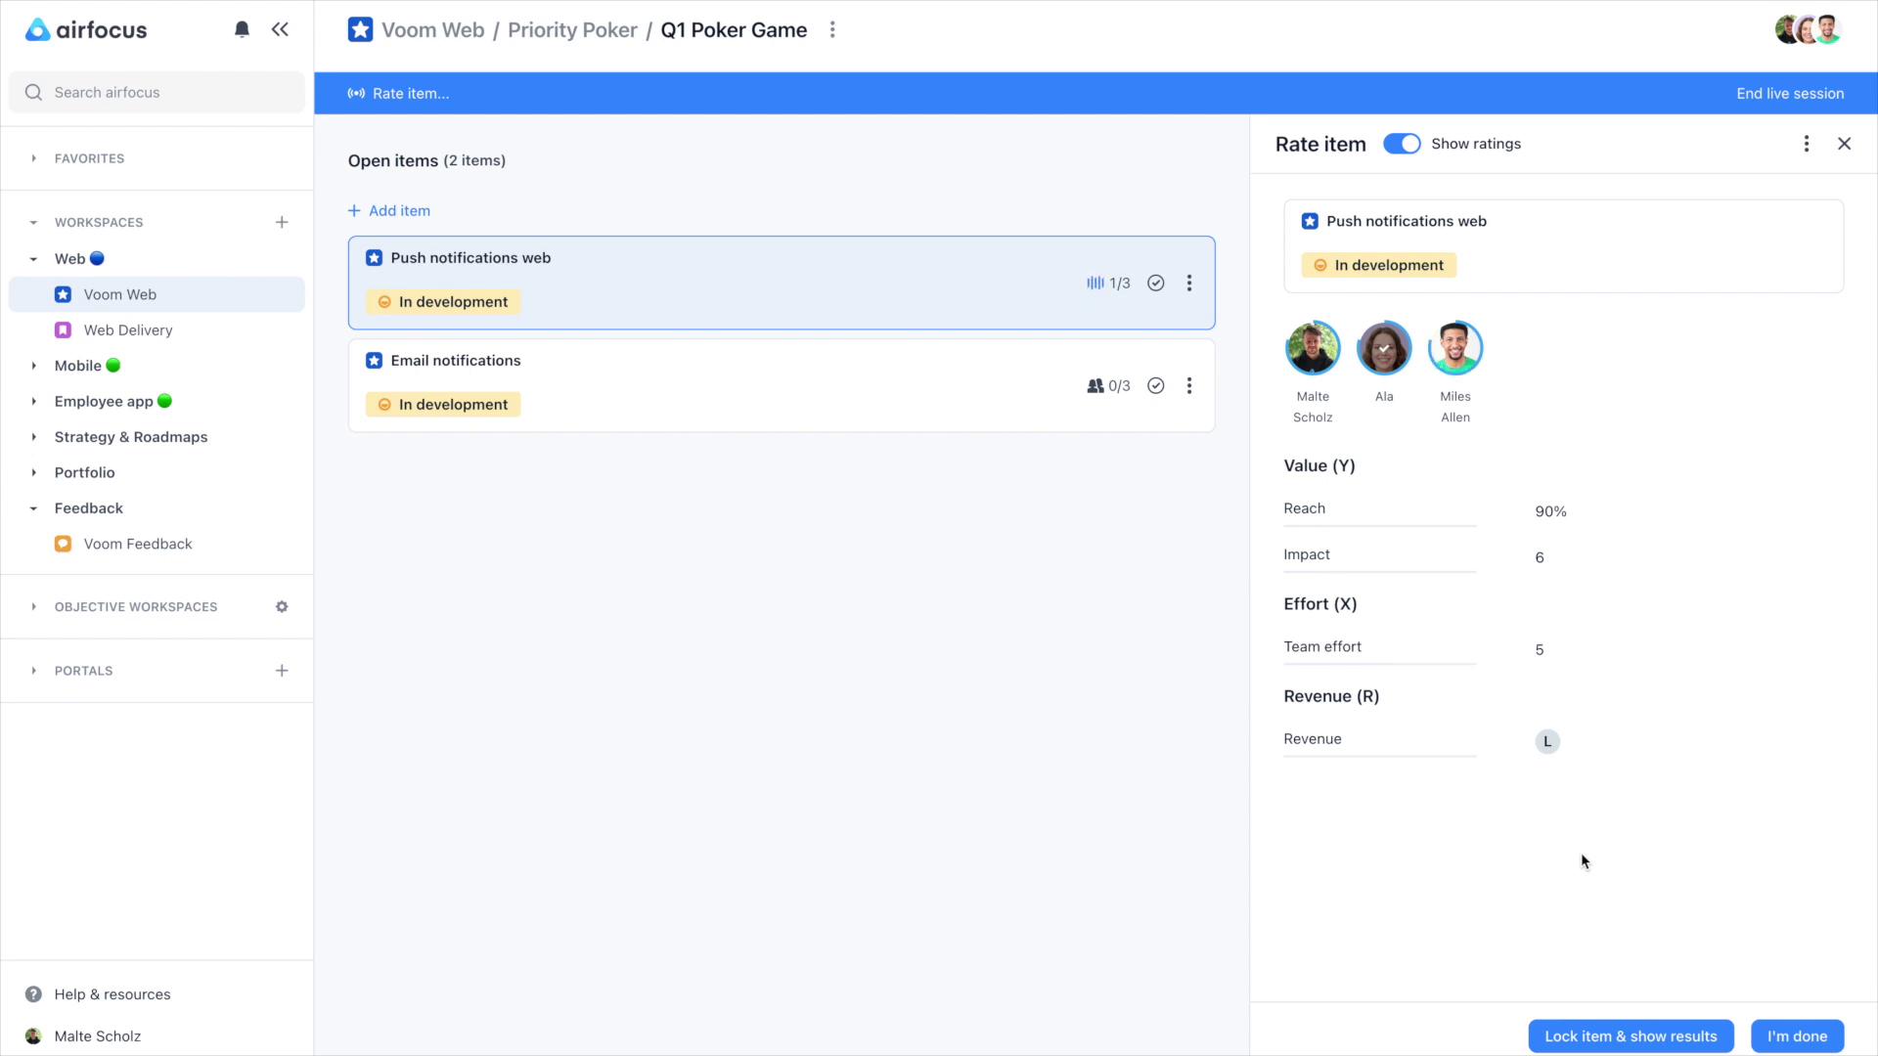
left_click(1760, 1034)
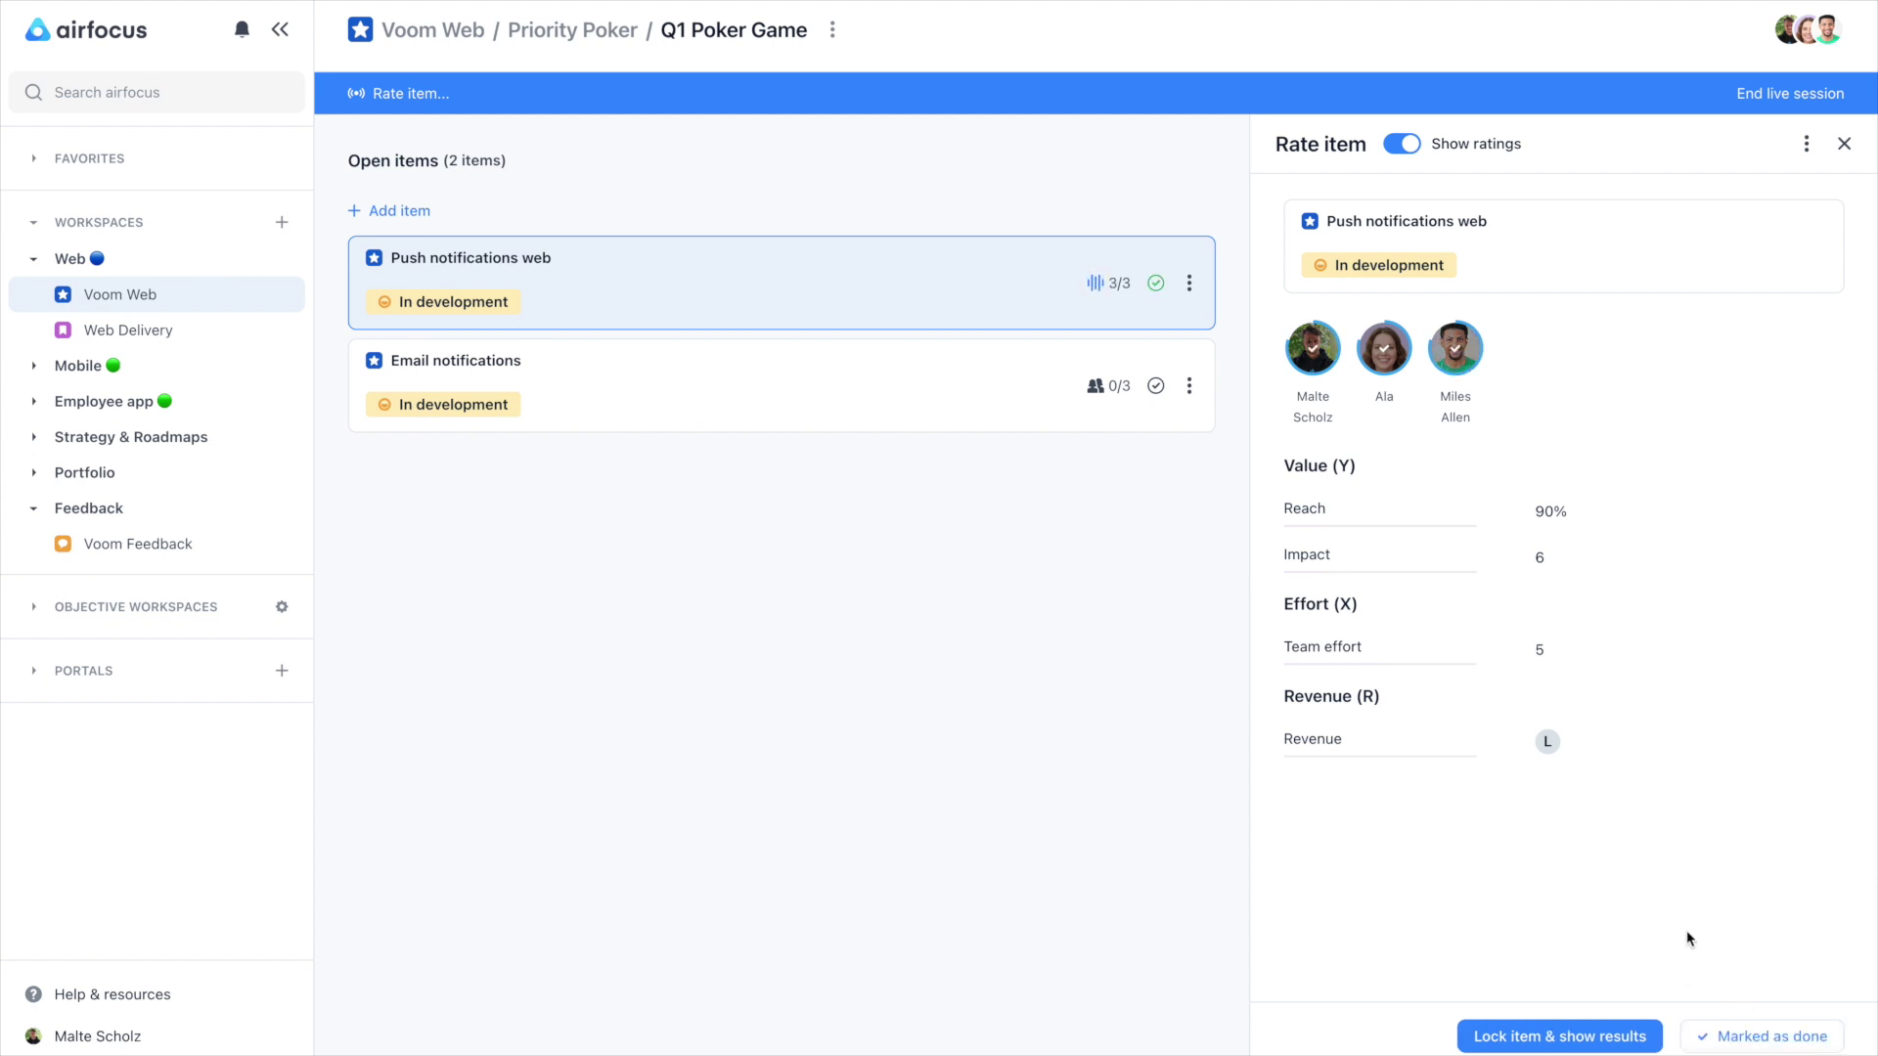
left_click(1572, 1035)
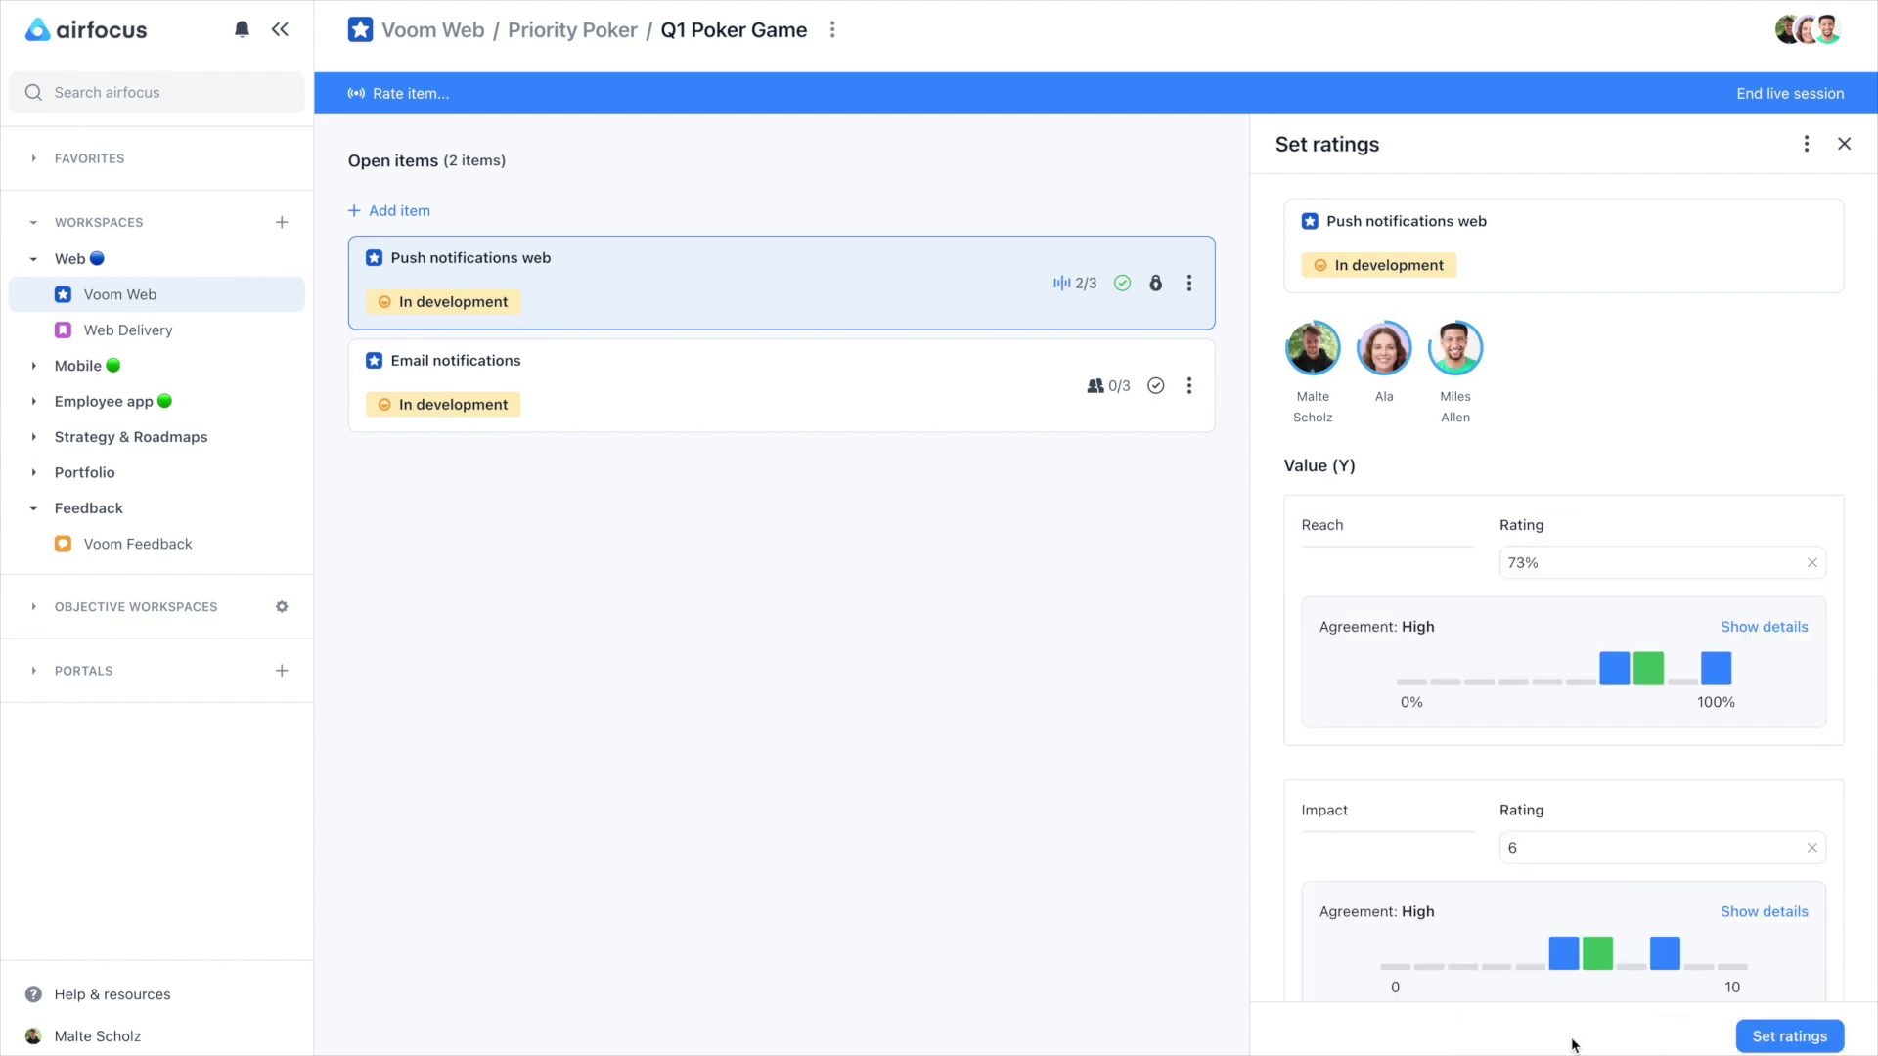
scroll(1616, 787, "down", 3)
scroll(1619, 779, "down", 2)
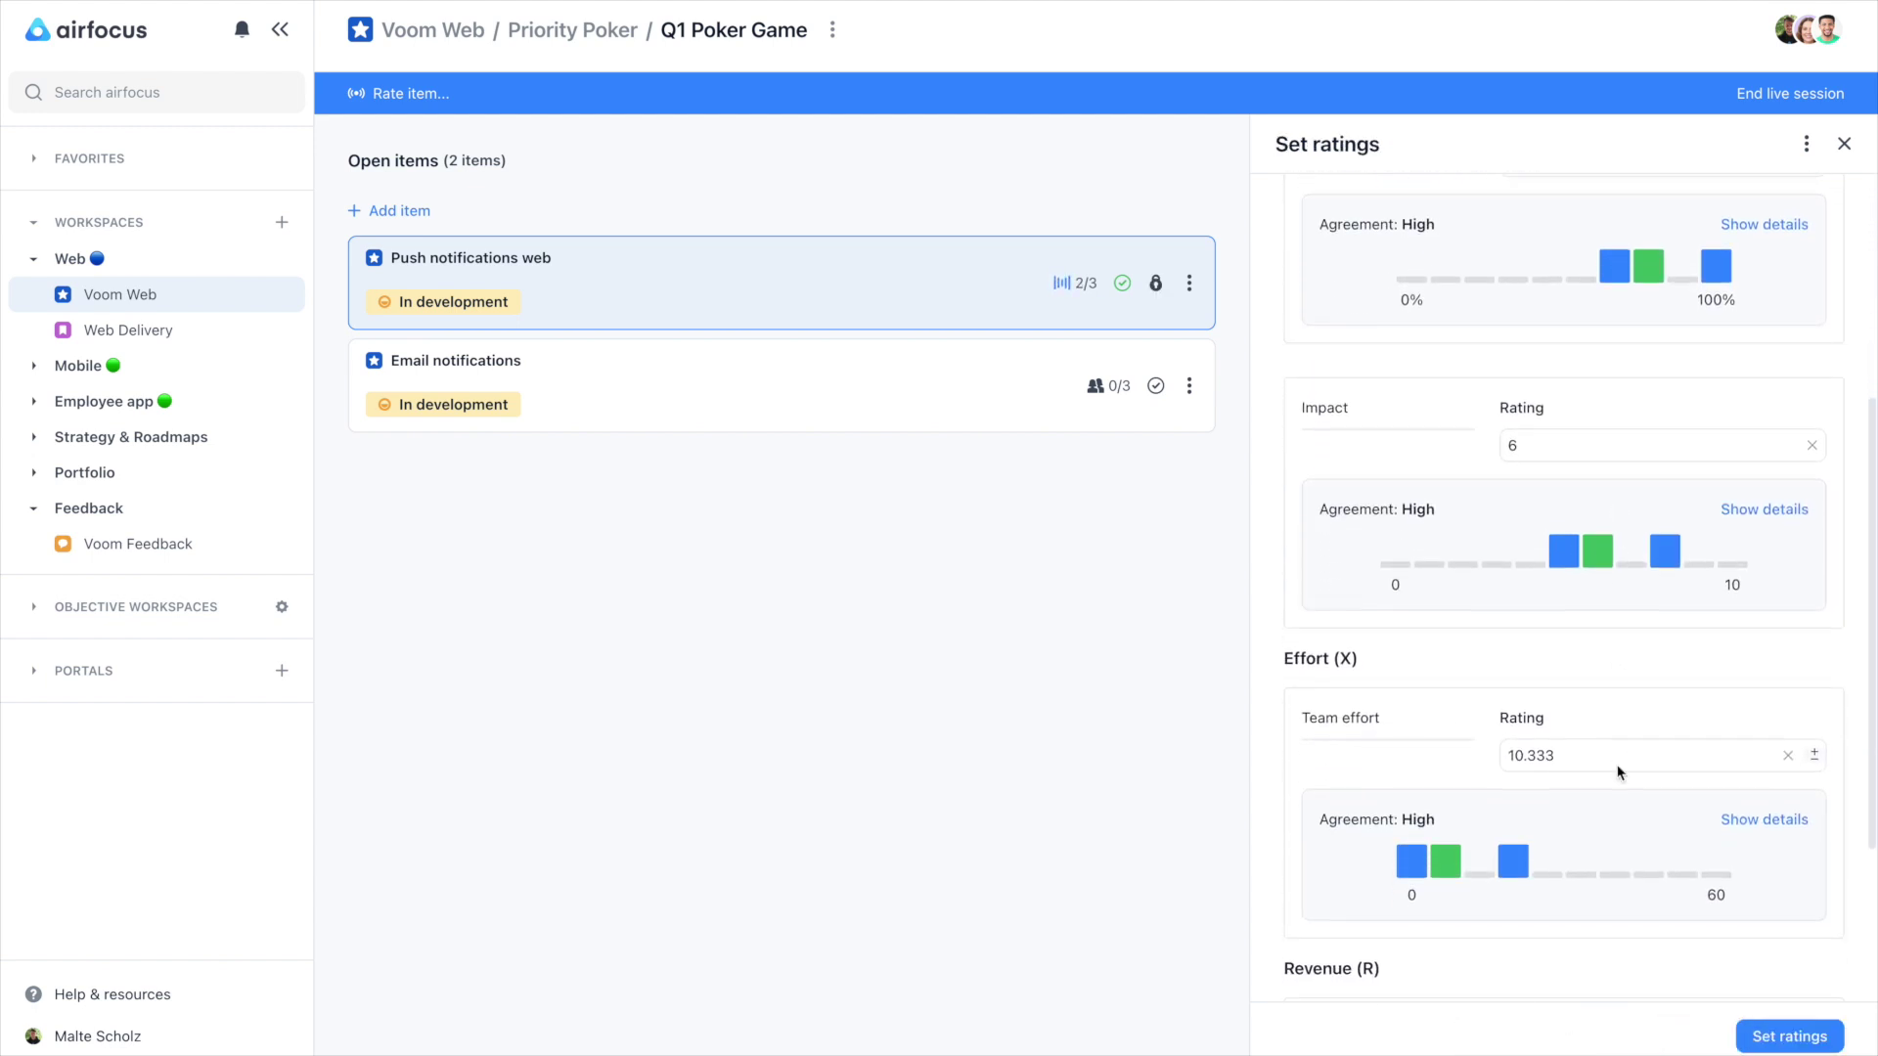
scroll(1618, 771, "down", 2)
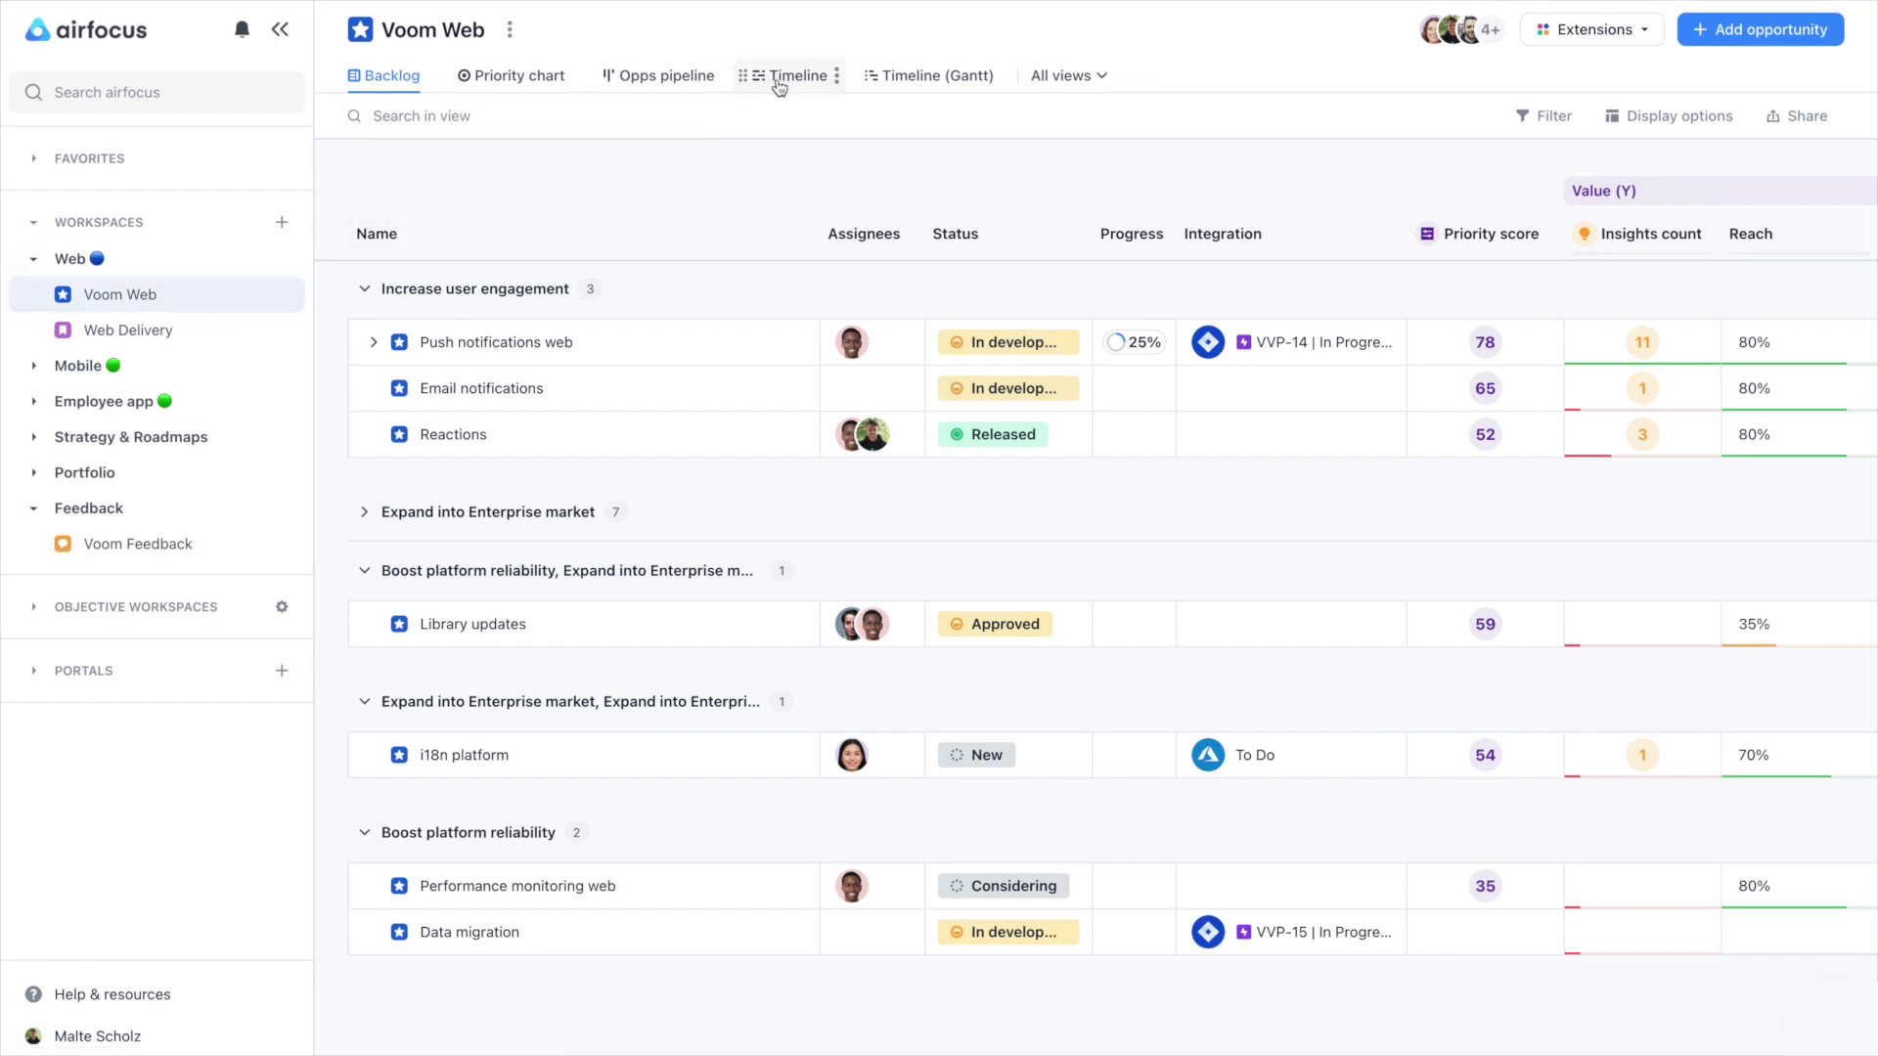
- On the Timeline, drag a dependency from the GDPR support bar to Get ISO certified
left_click(783, 80)
mouse_move(951, 304)
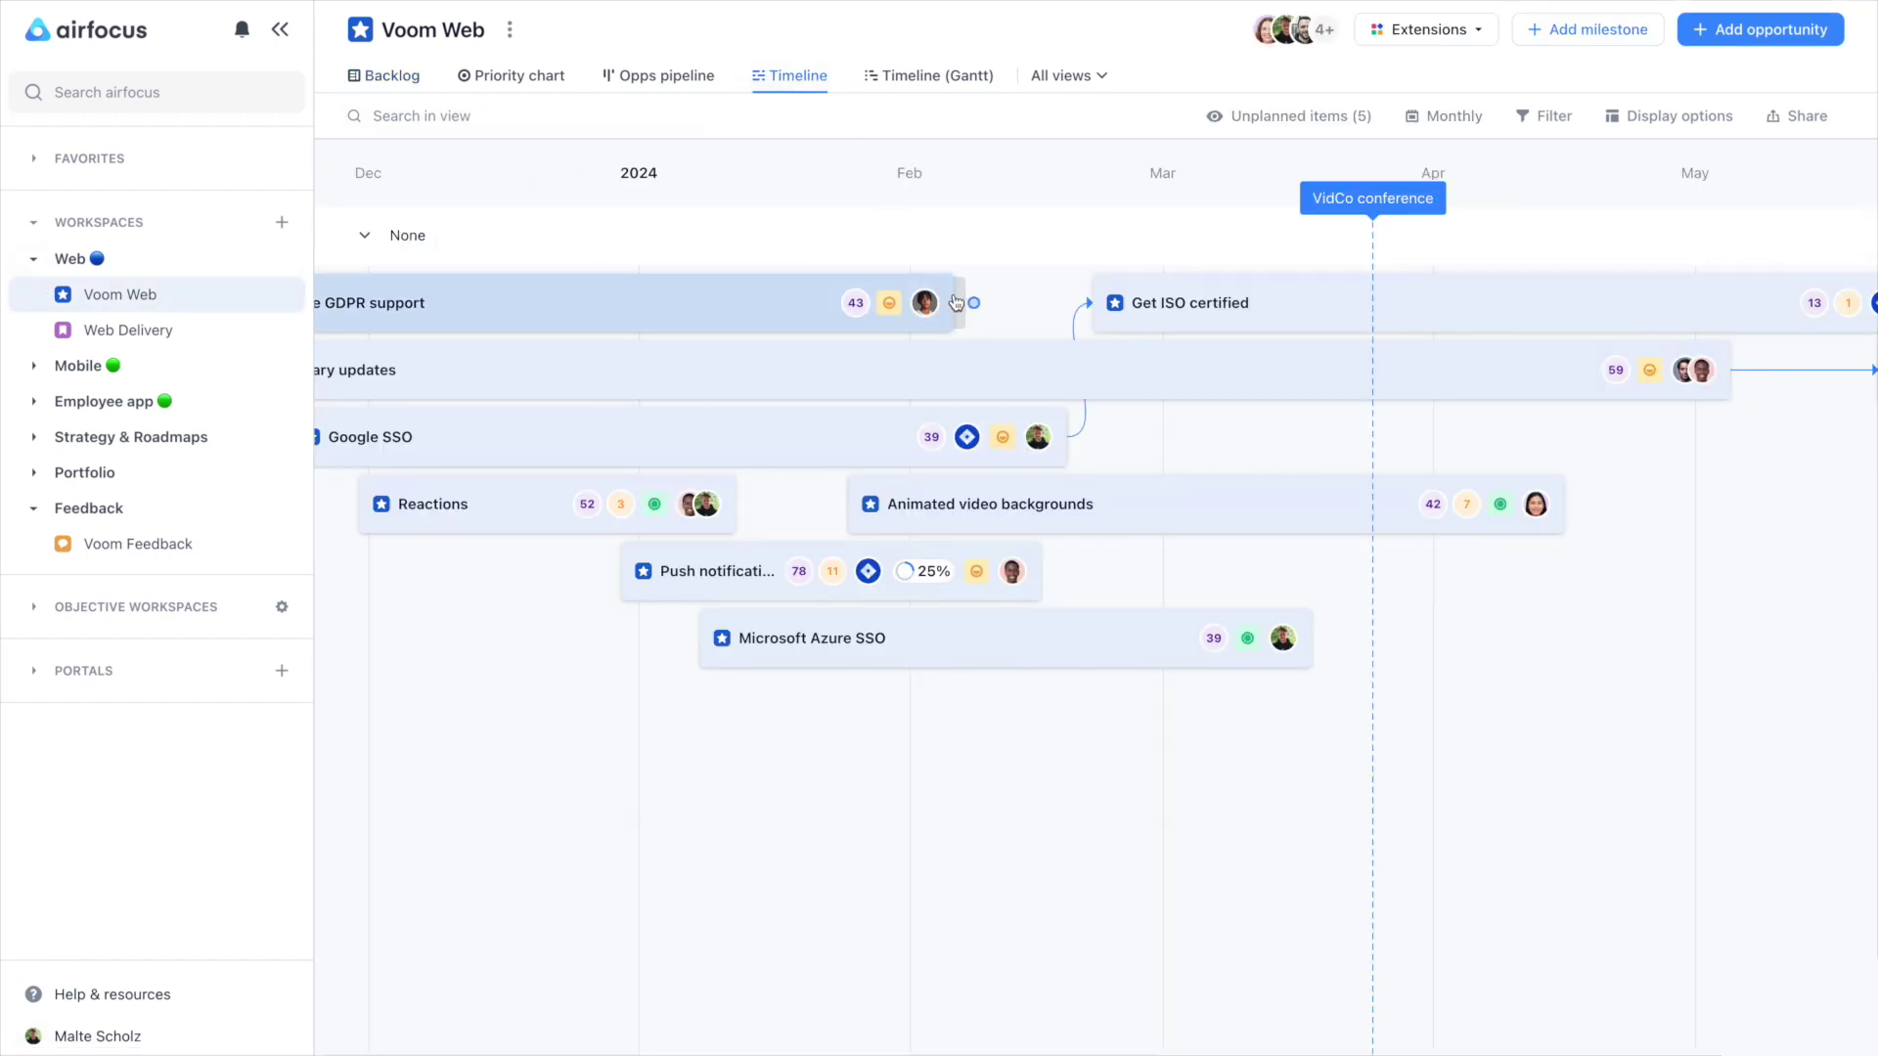
left_click_drag(976, 307, 1103, 308)
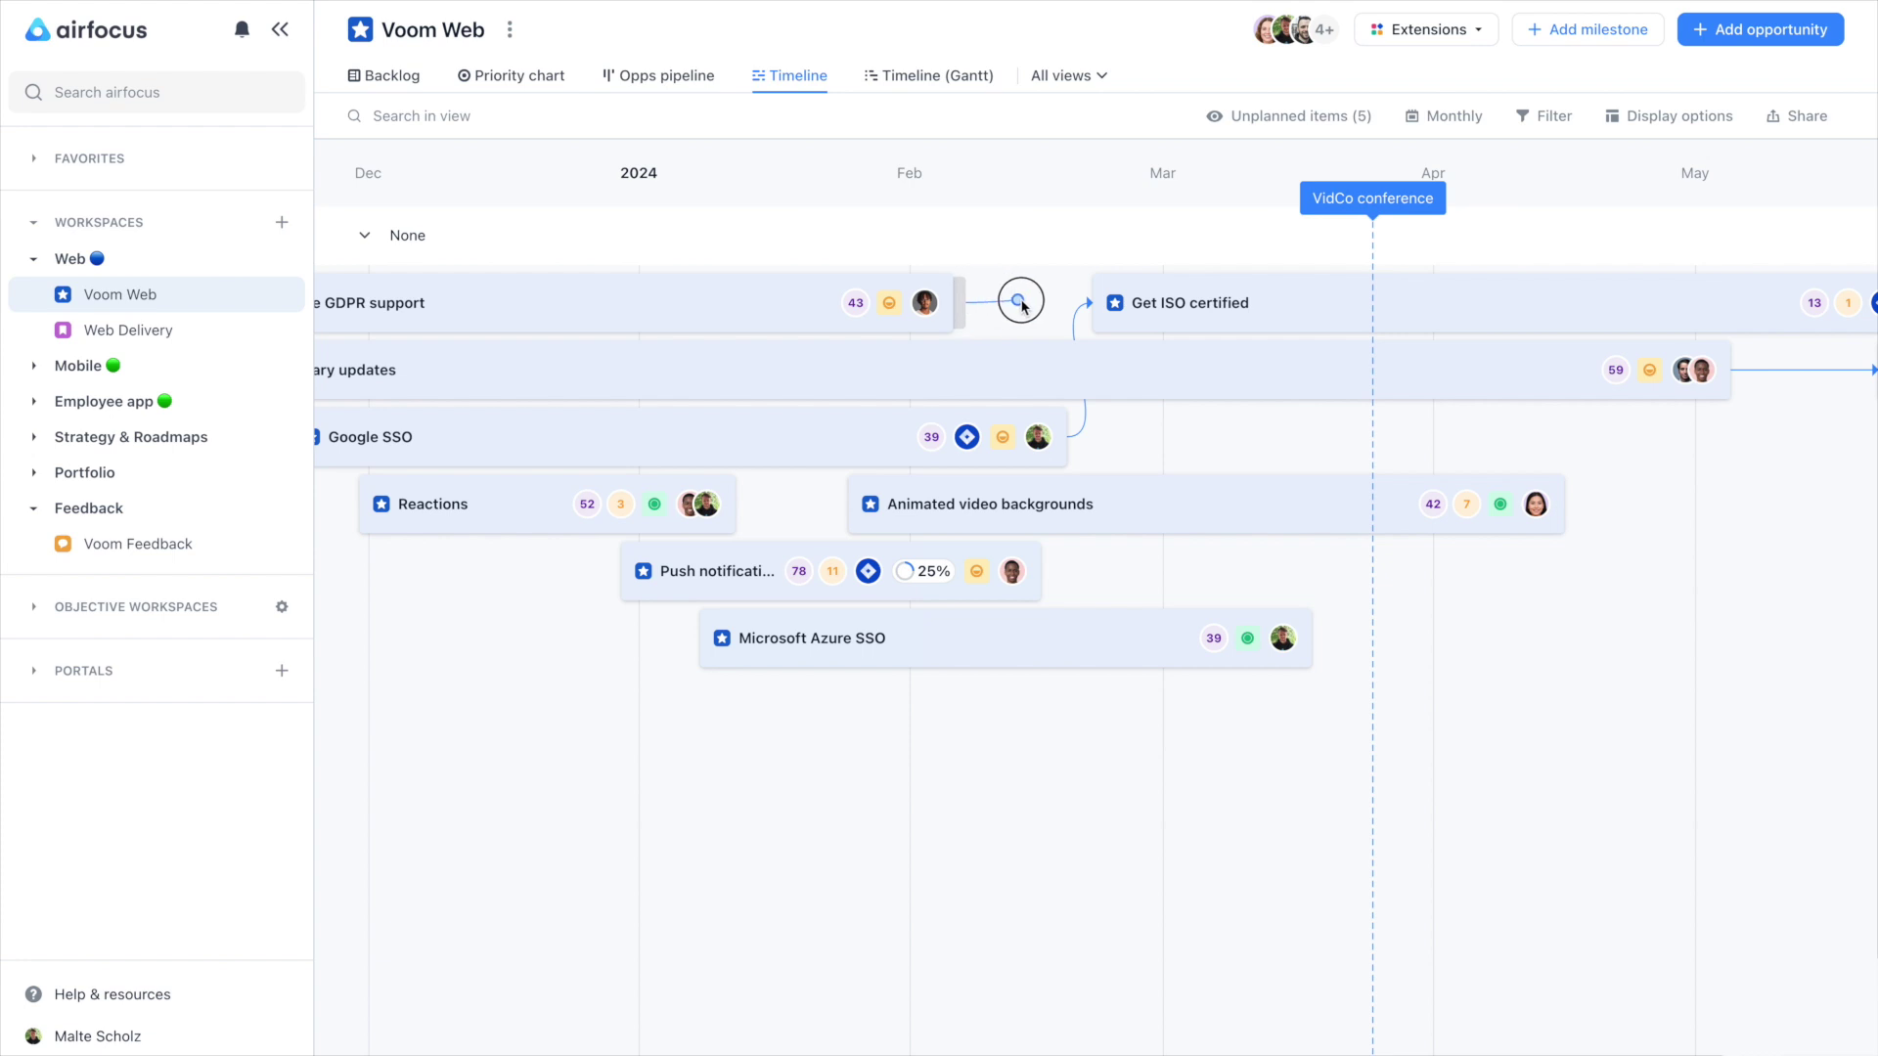
left_click_drag(1104, 308, 1114, 309)
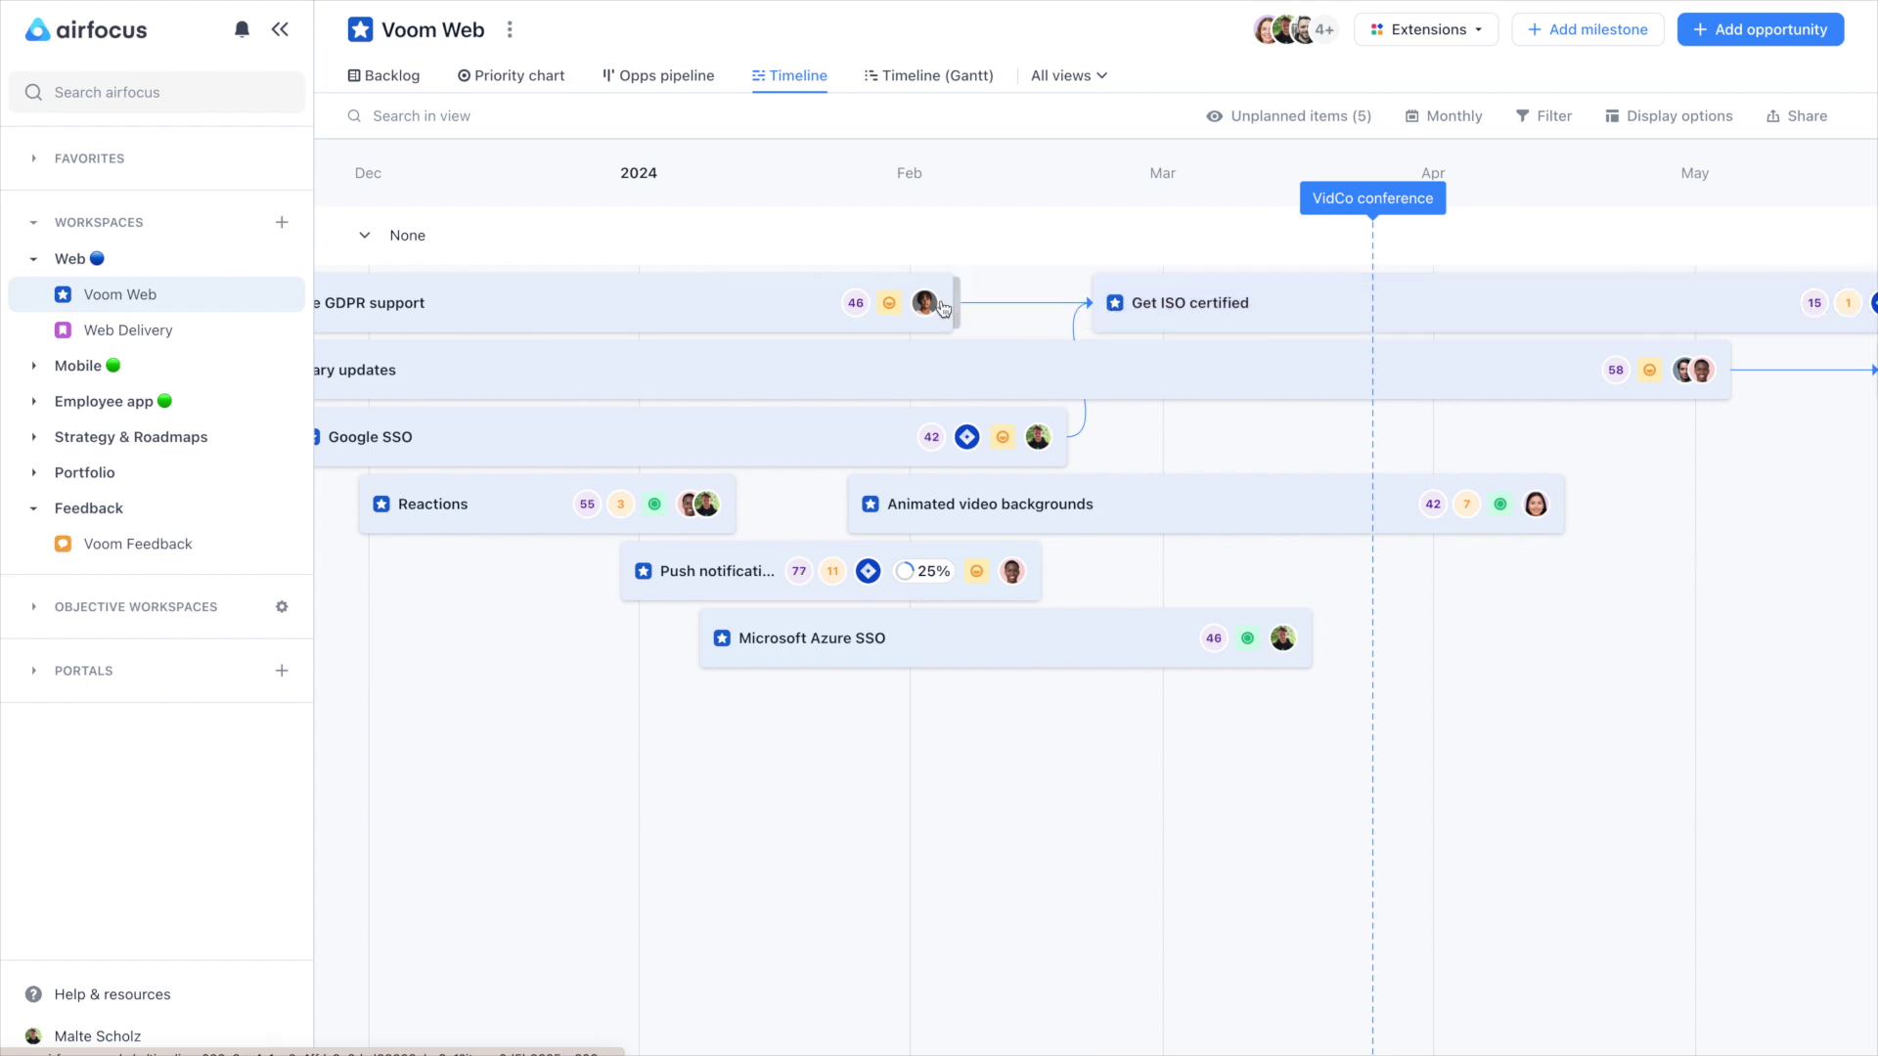
left_click(158, 486)
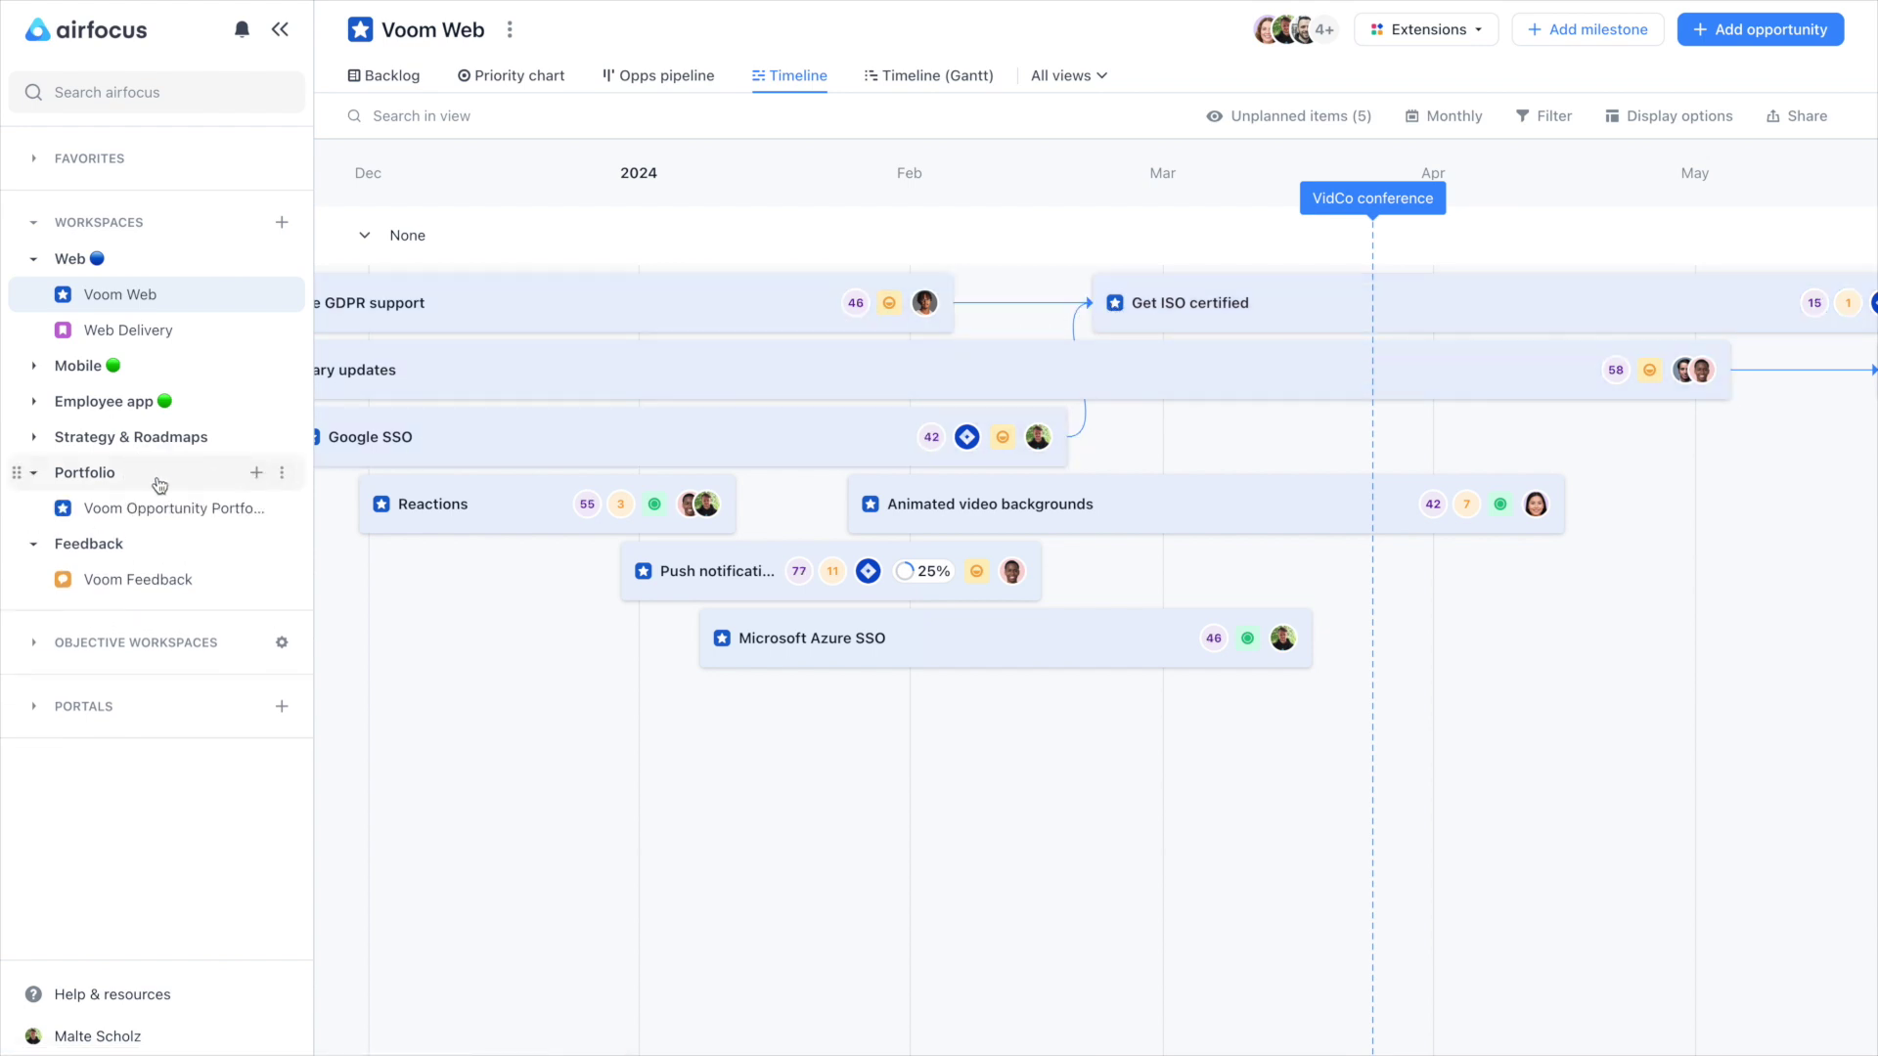
- Open the Voom Opportunity Portfolio, glance at its apps list, then open the Voom Roadmap
left_click(162, 511)
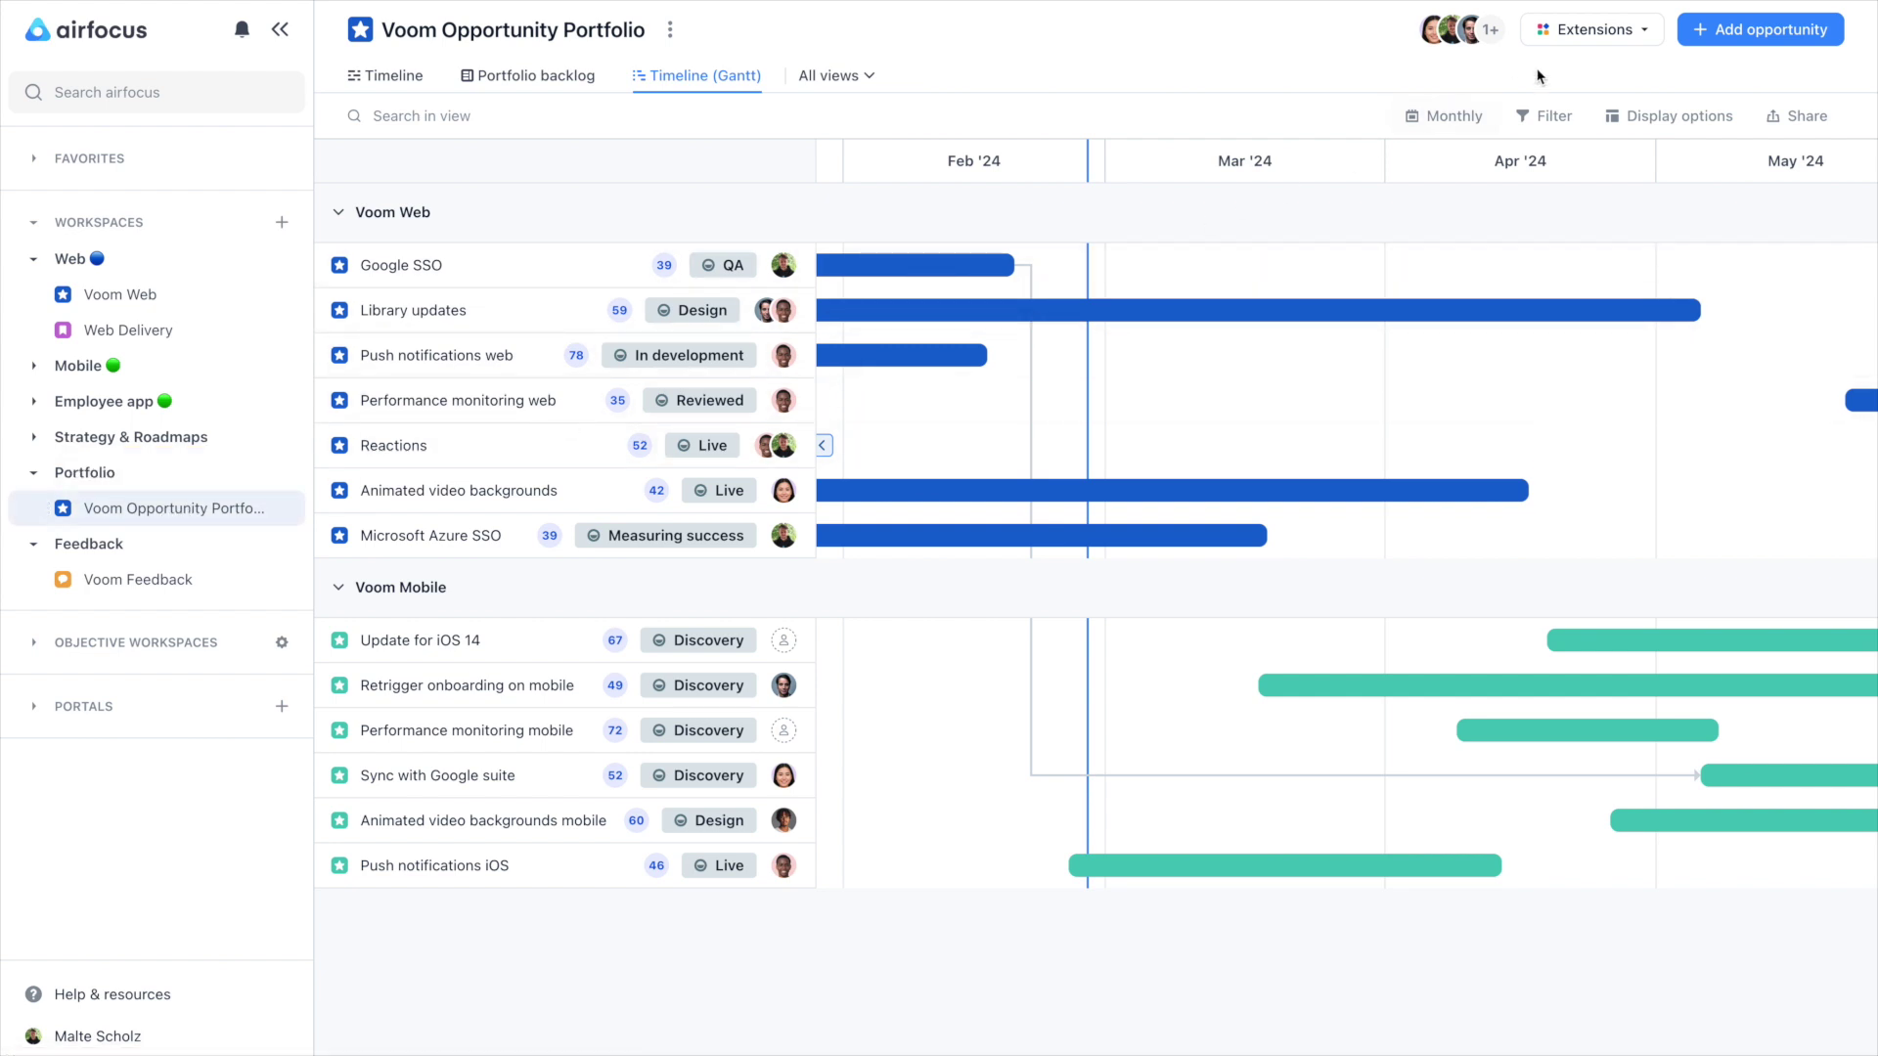
left_click(1571, 42)
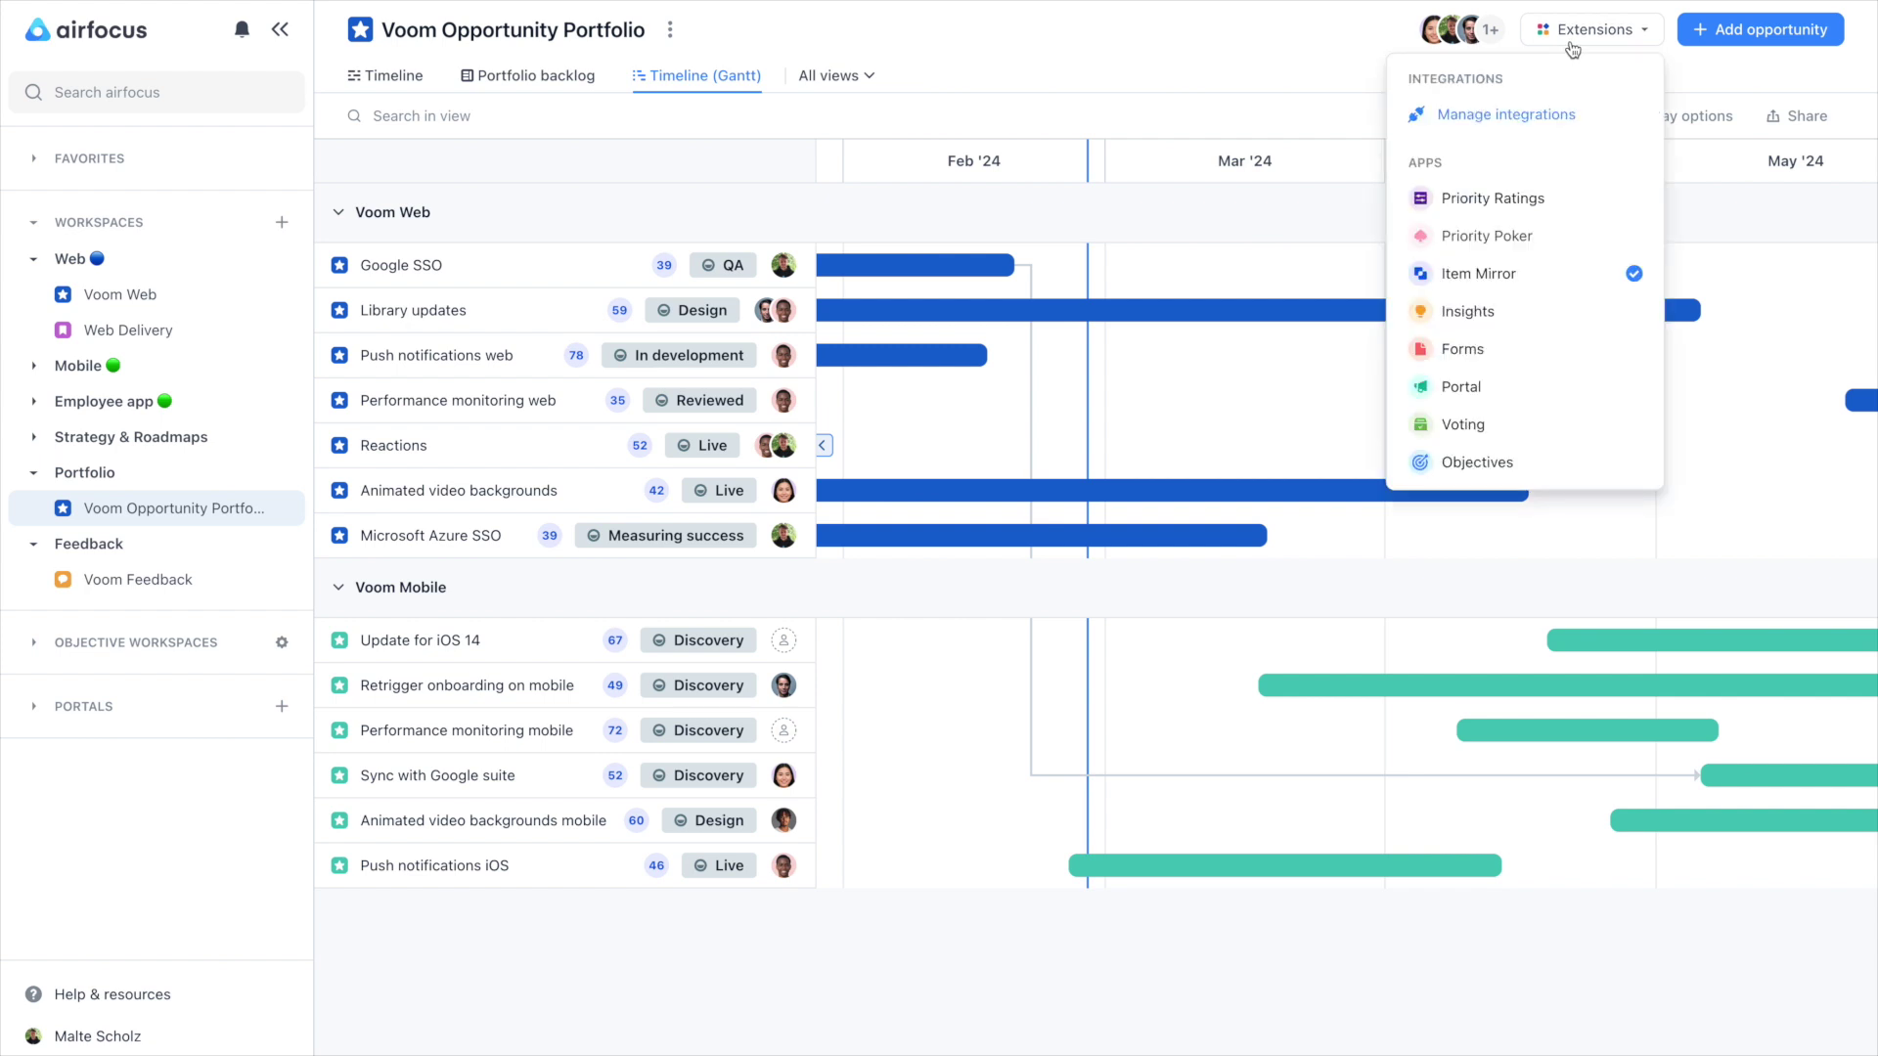
left_click(1551, 287)
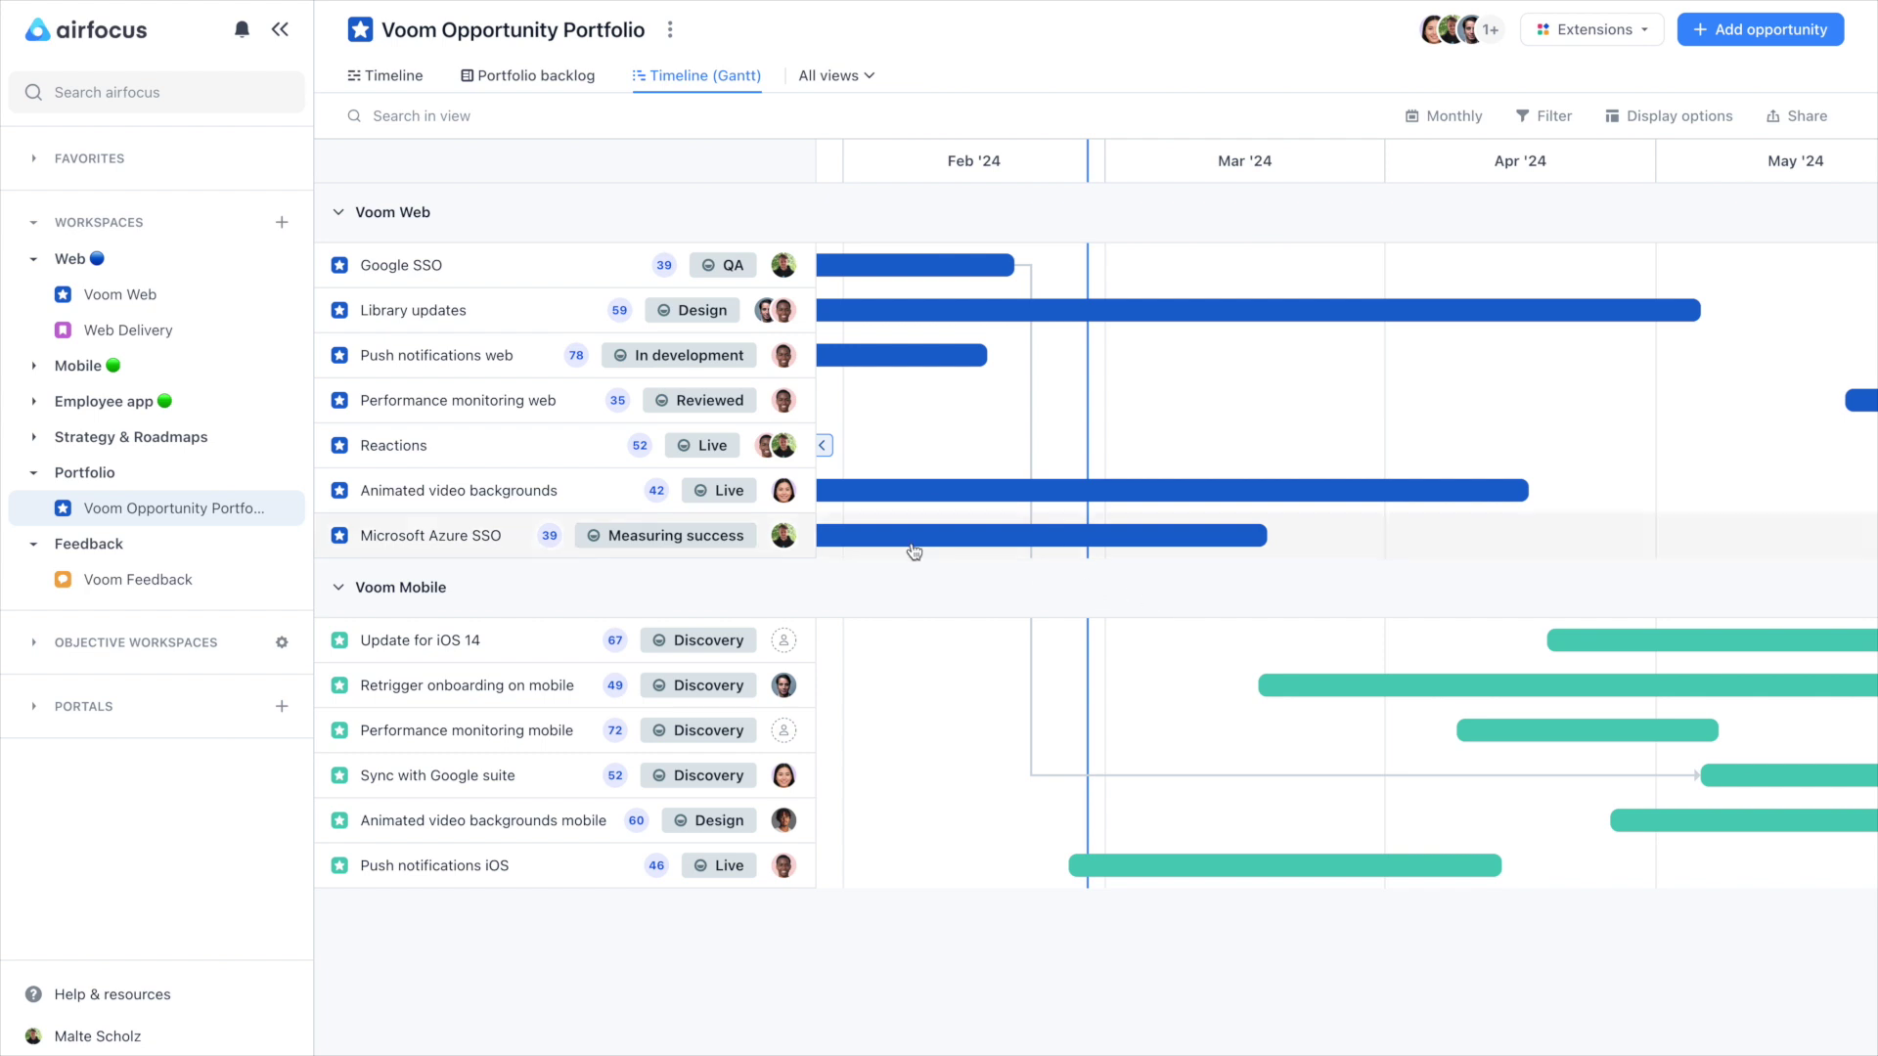
left_click(172, 439)
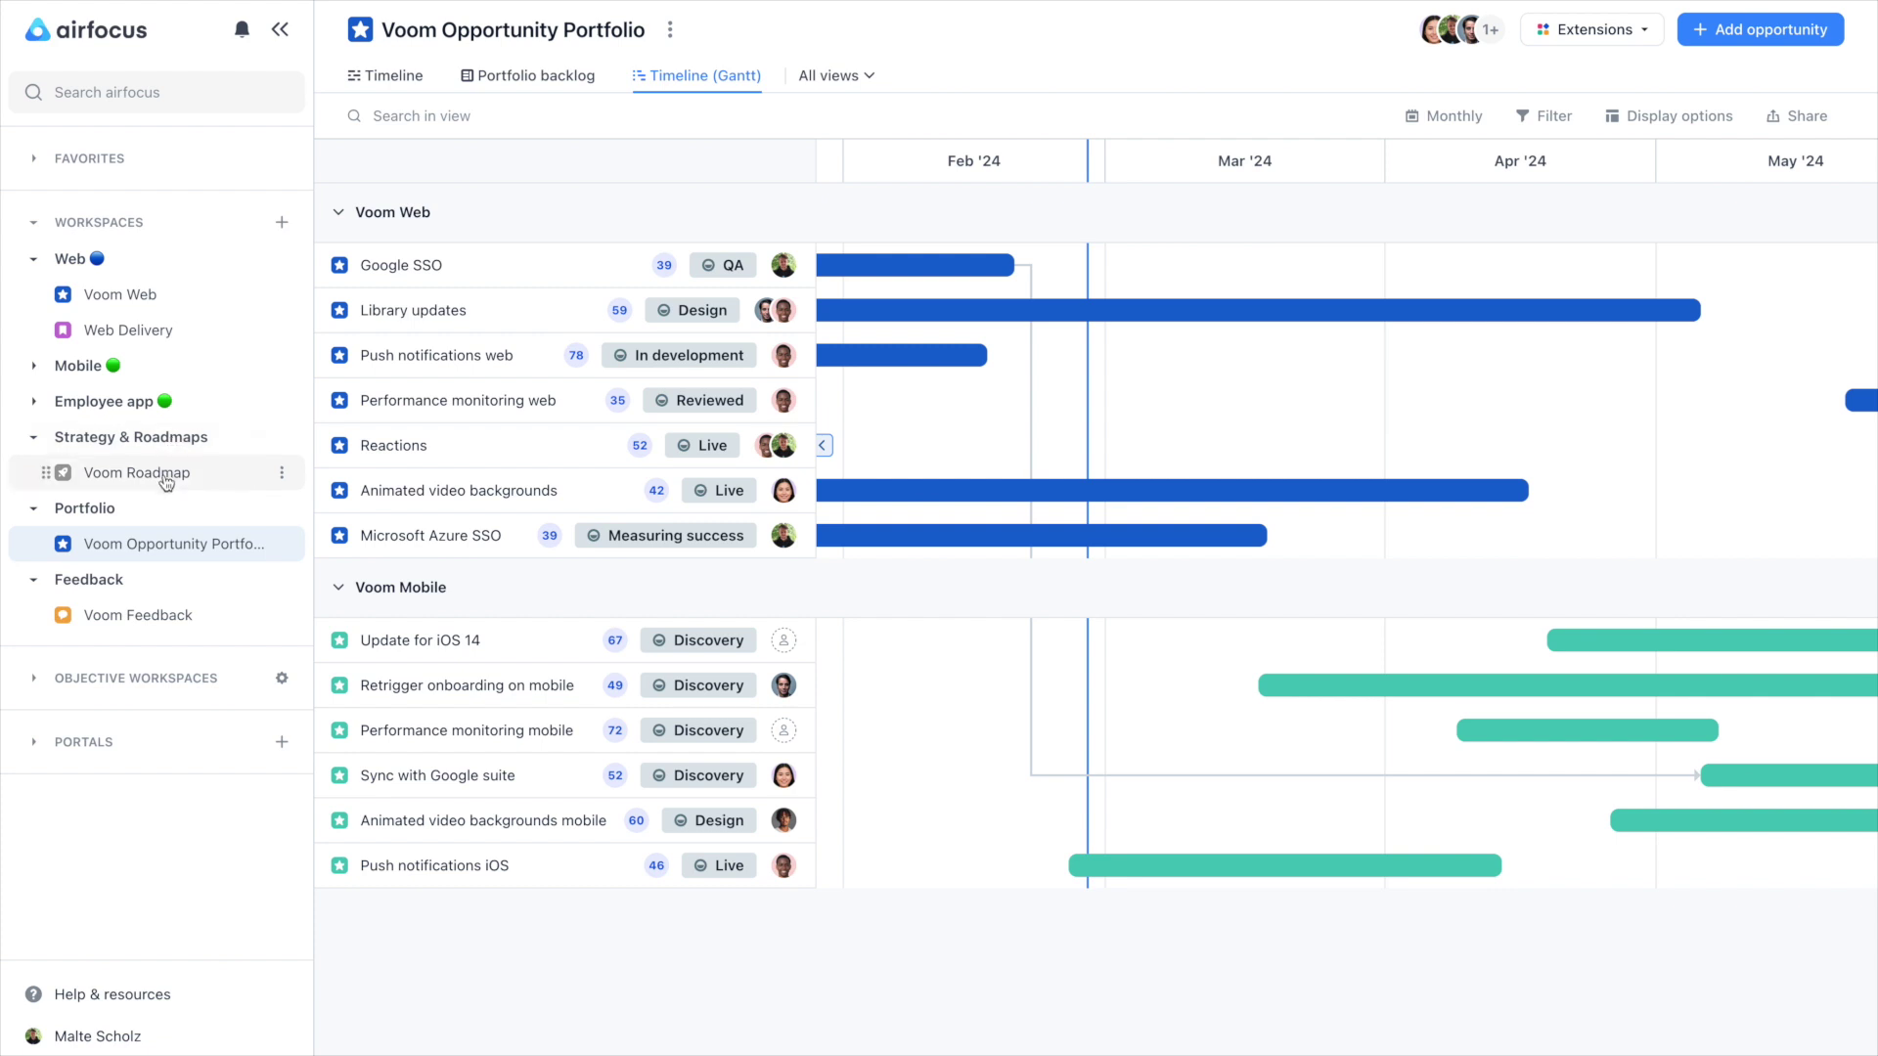
left_click(162, 477)
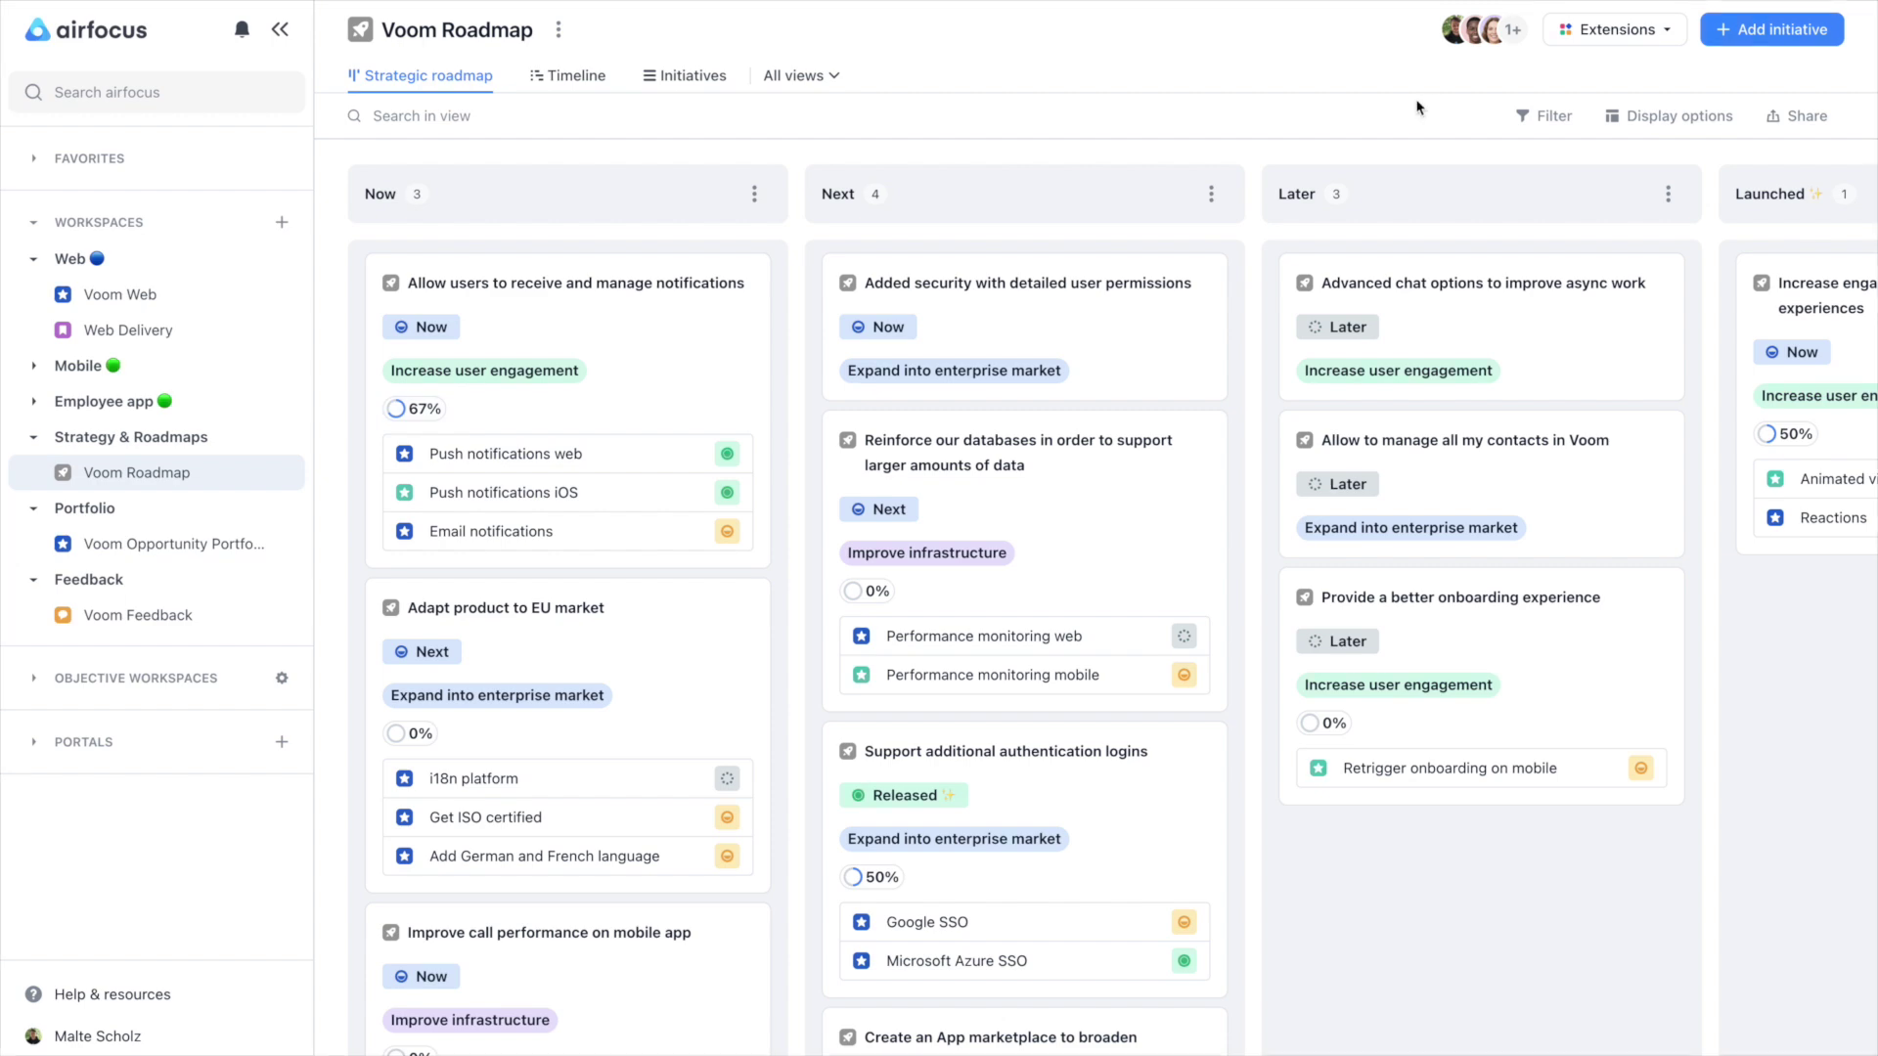
- Create a password-protected share link for the Strategic roadmap view
left_click(1795, 114)
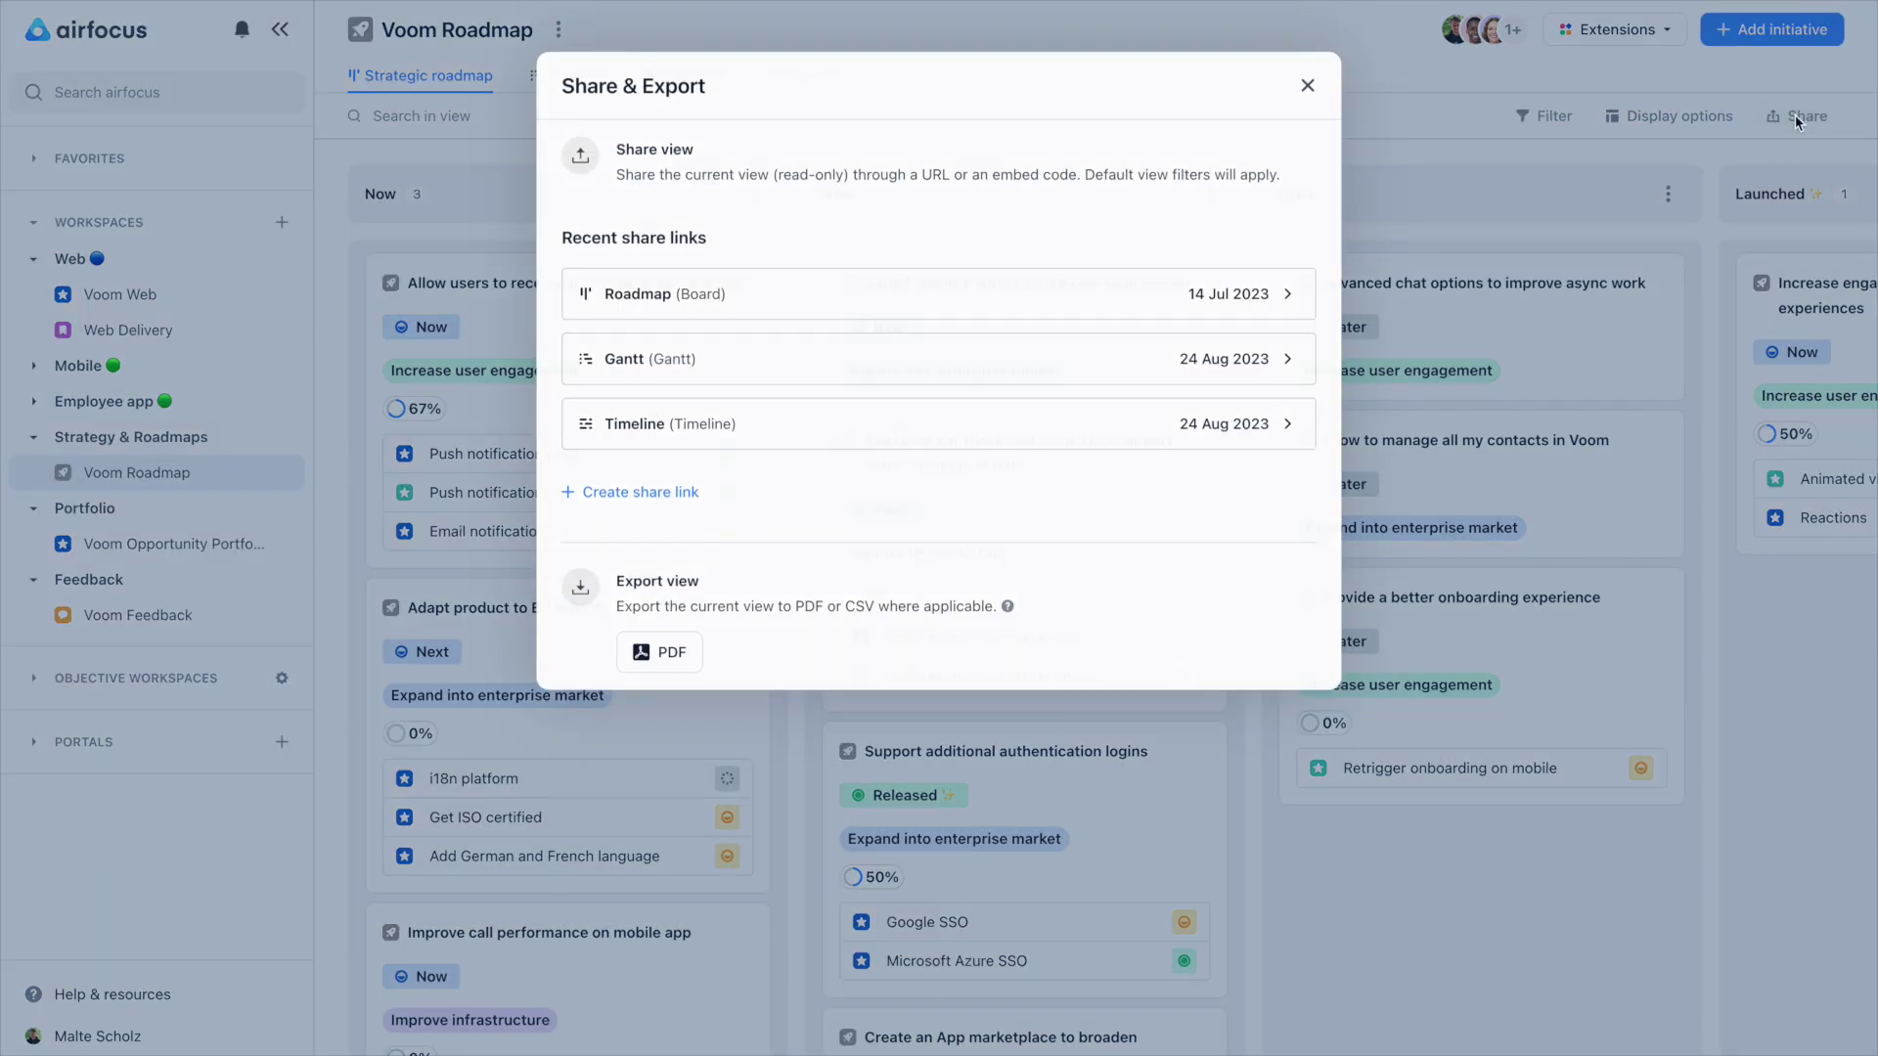
left_click(647, 497)
left_click(989, 580)
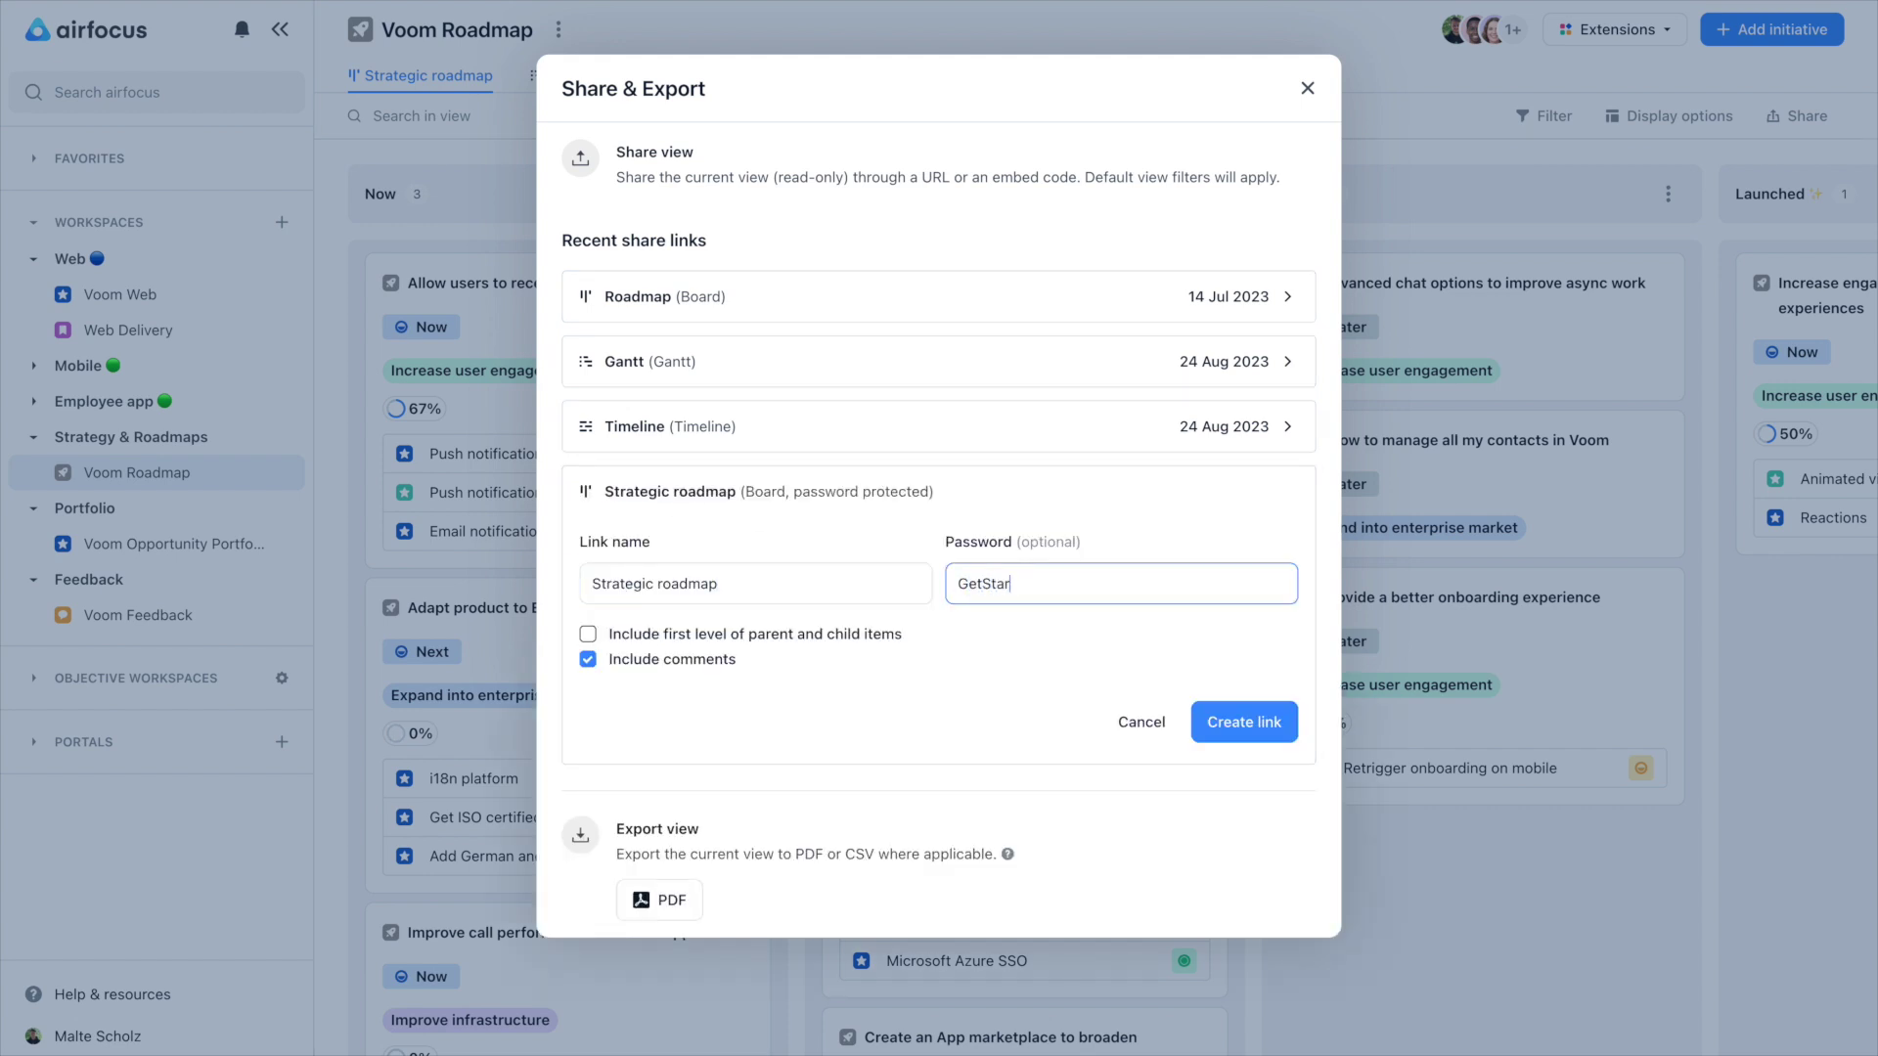
left_click(1251, 725)
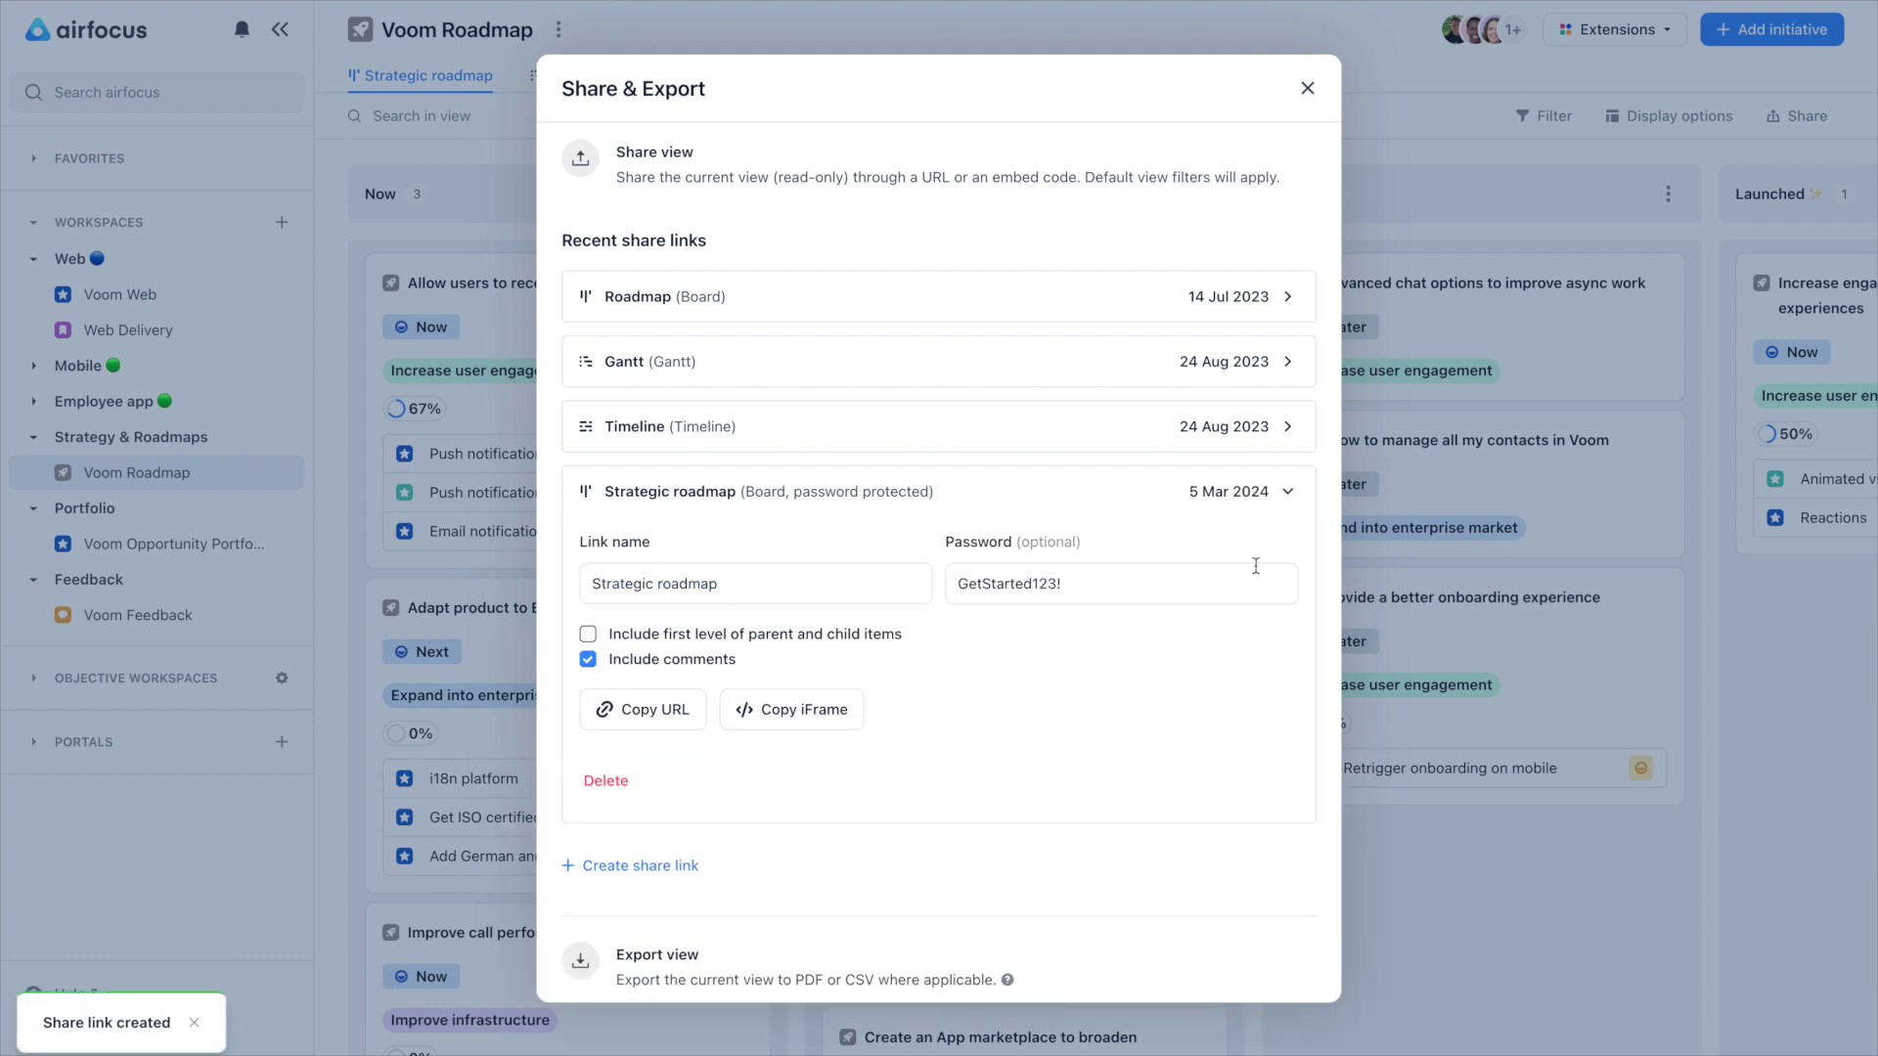
left_click(1308, 88)
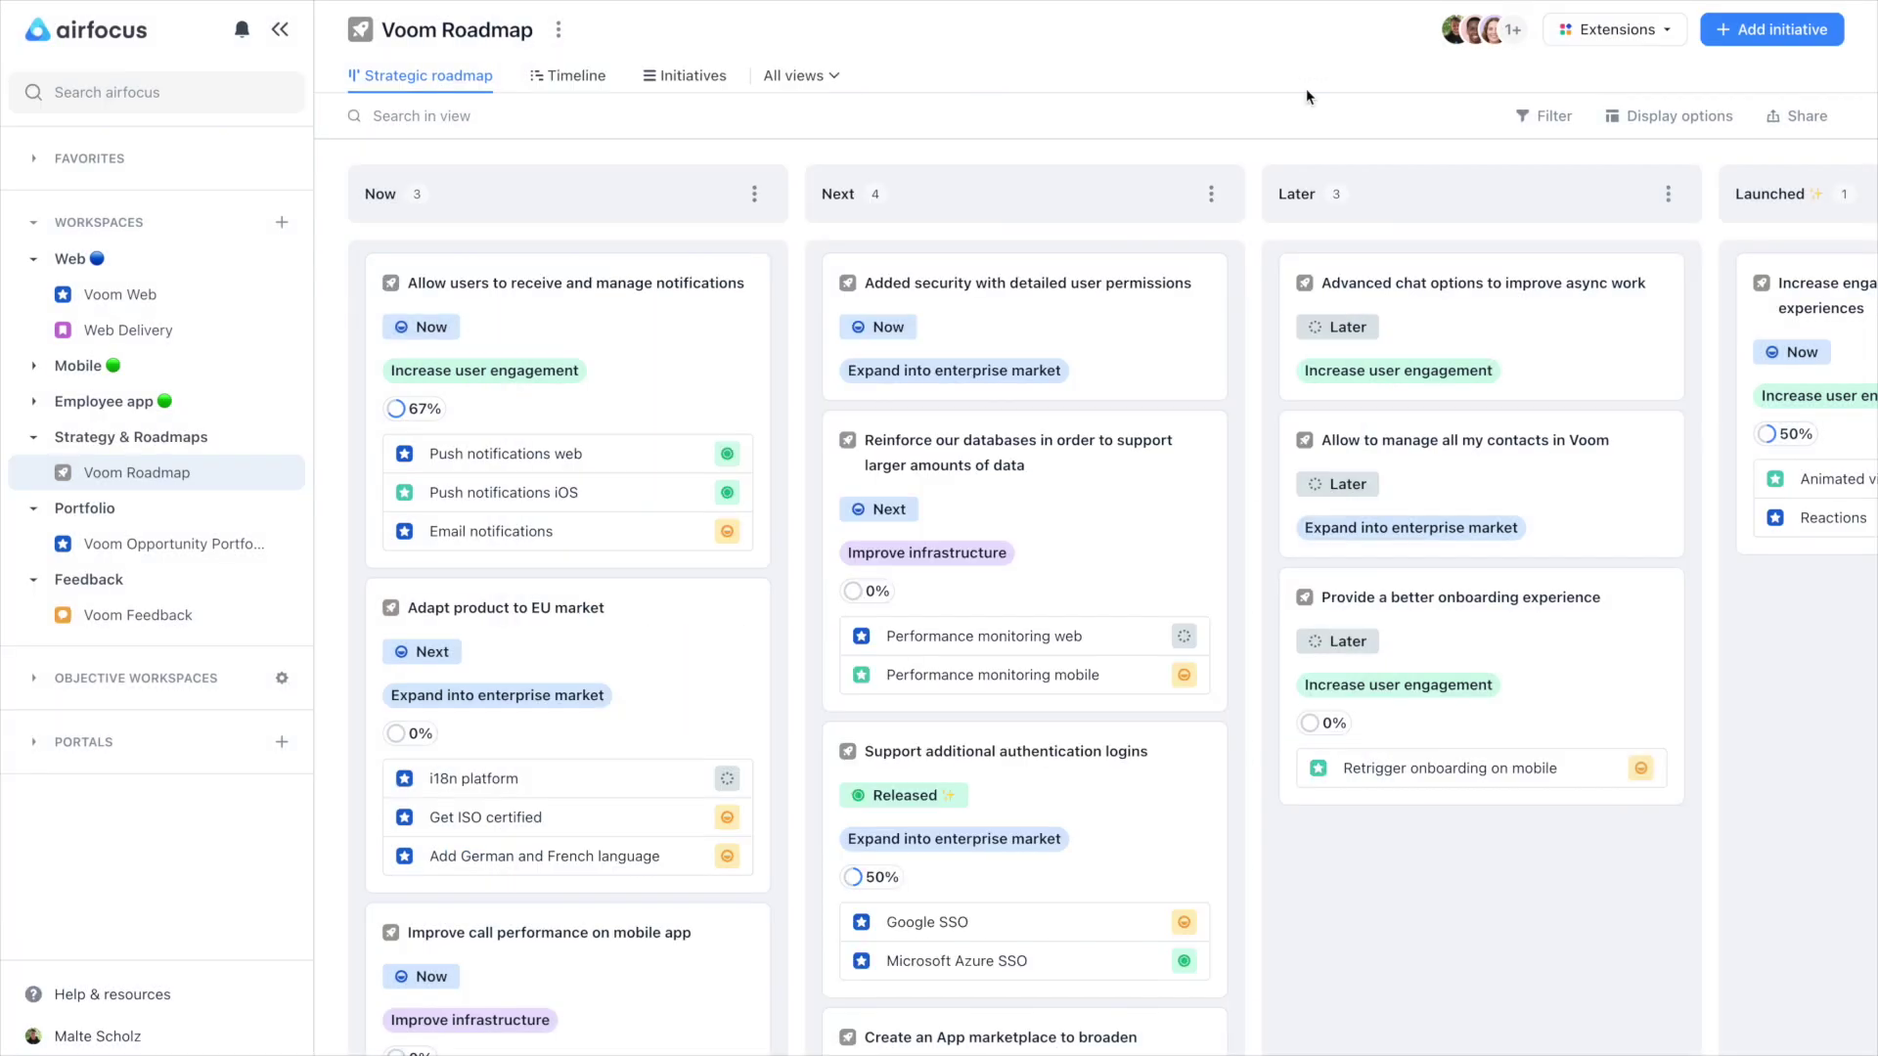
- Open the Voom Portal settings under Portals and view the live portal
left_click(99, 746)
left_click(115, 778)
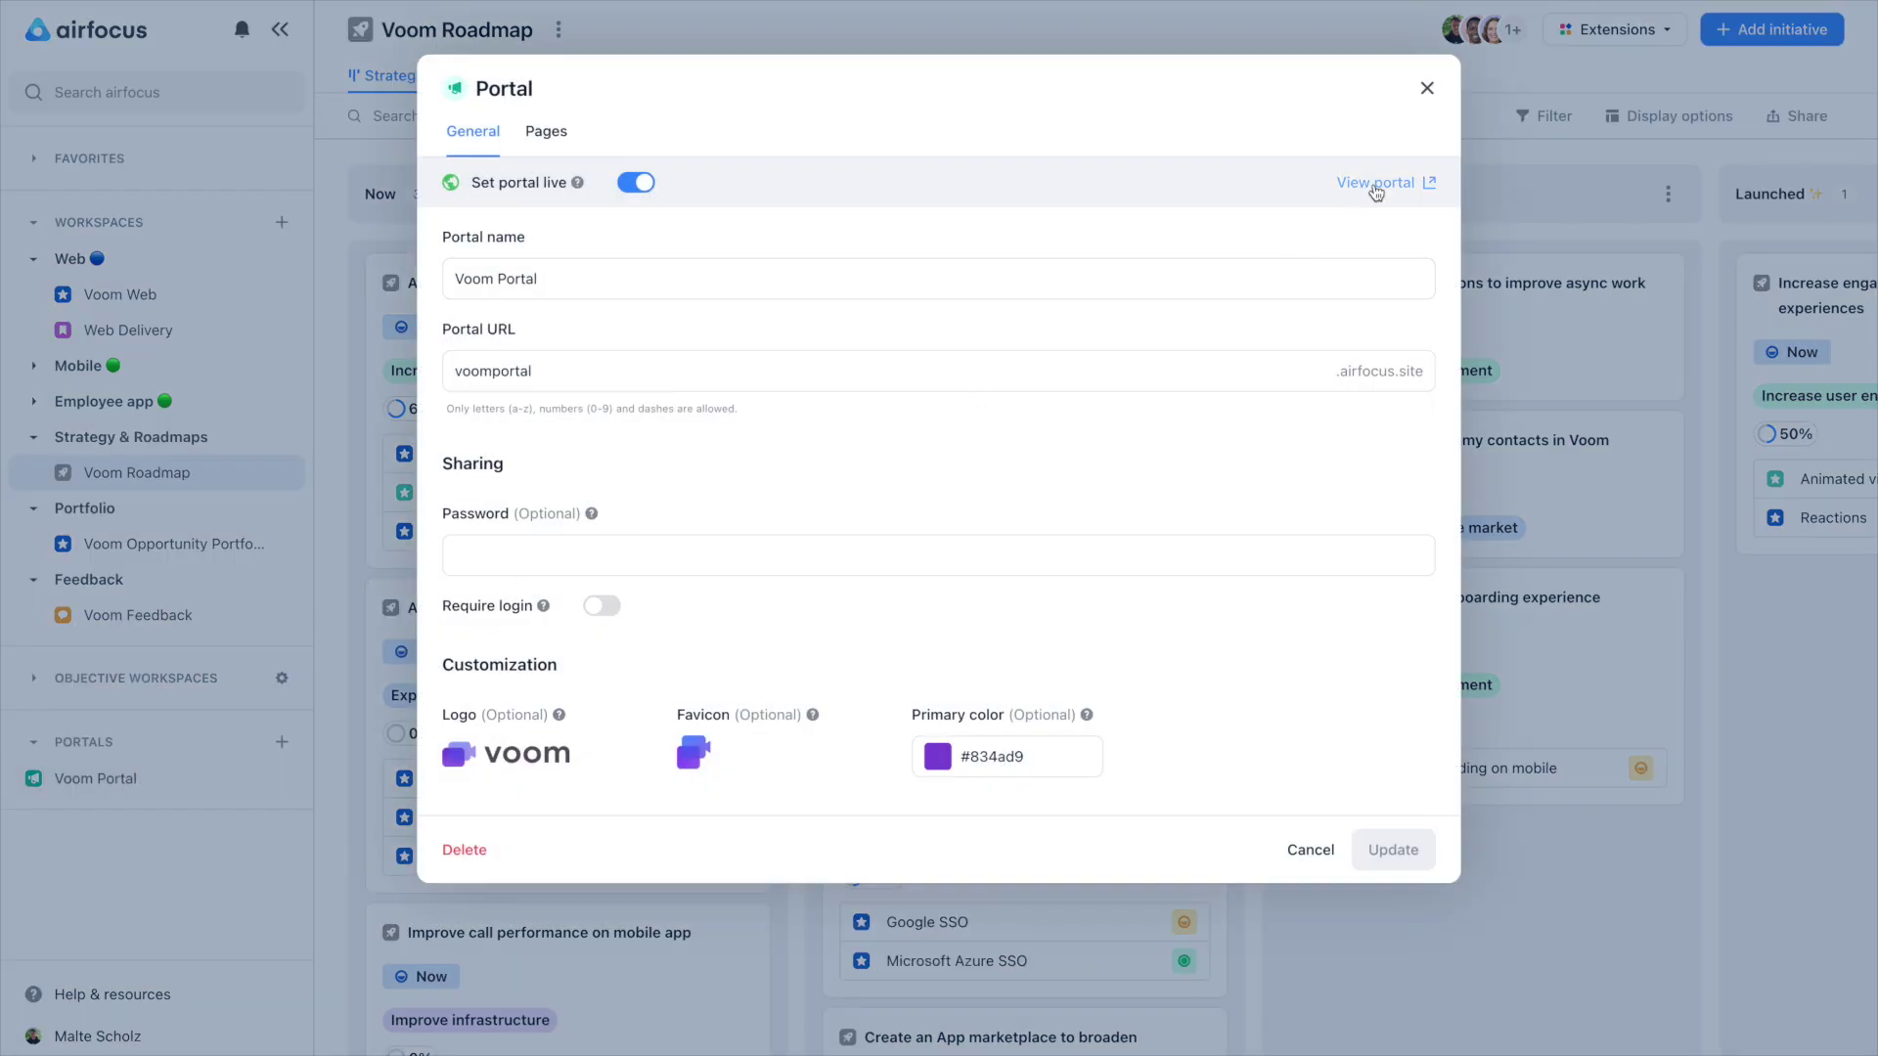
left_click(1380, 186)
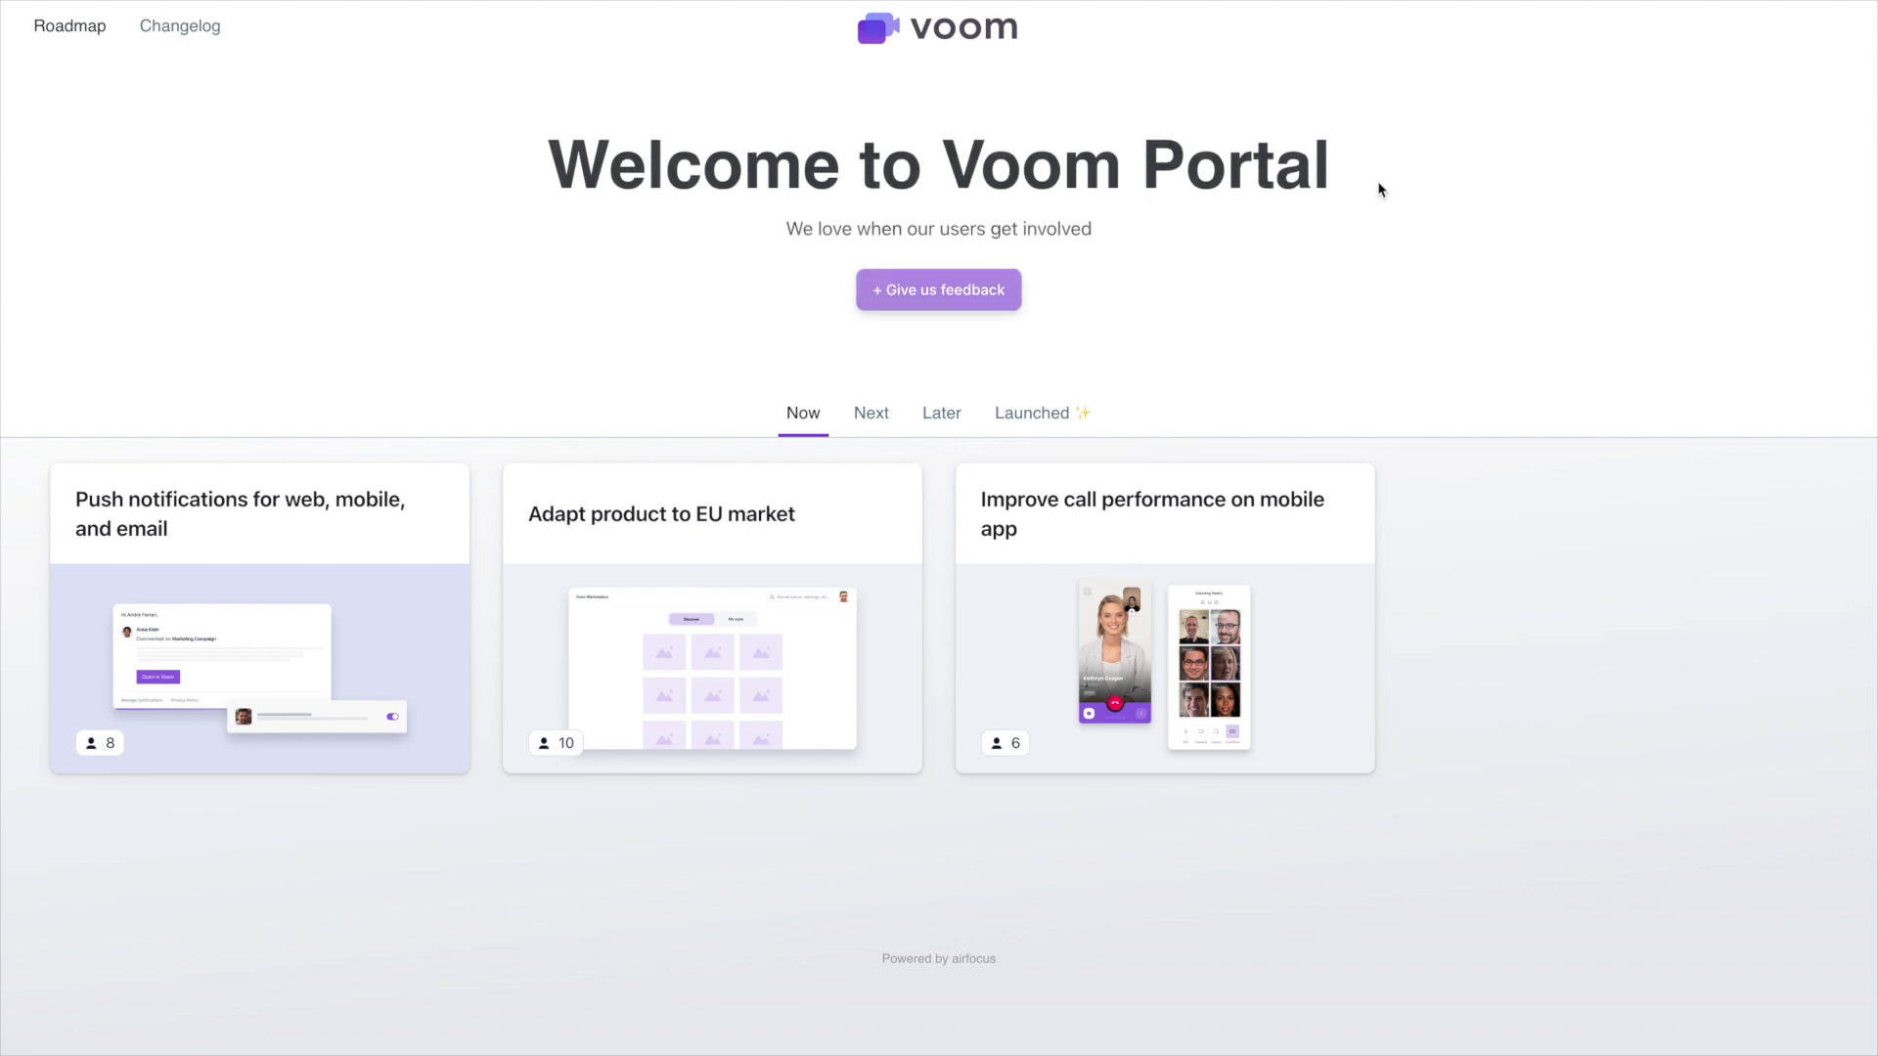
- Browse the portal's Next, Later and Launched items and its Give us feedback form
left_click(869, 418)
left_click(942, 425)
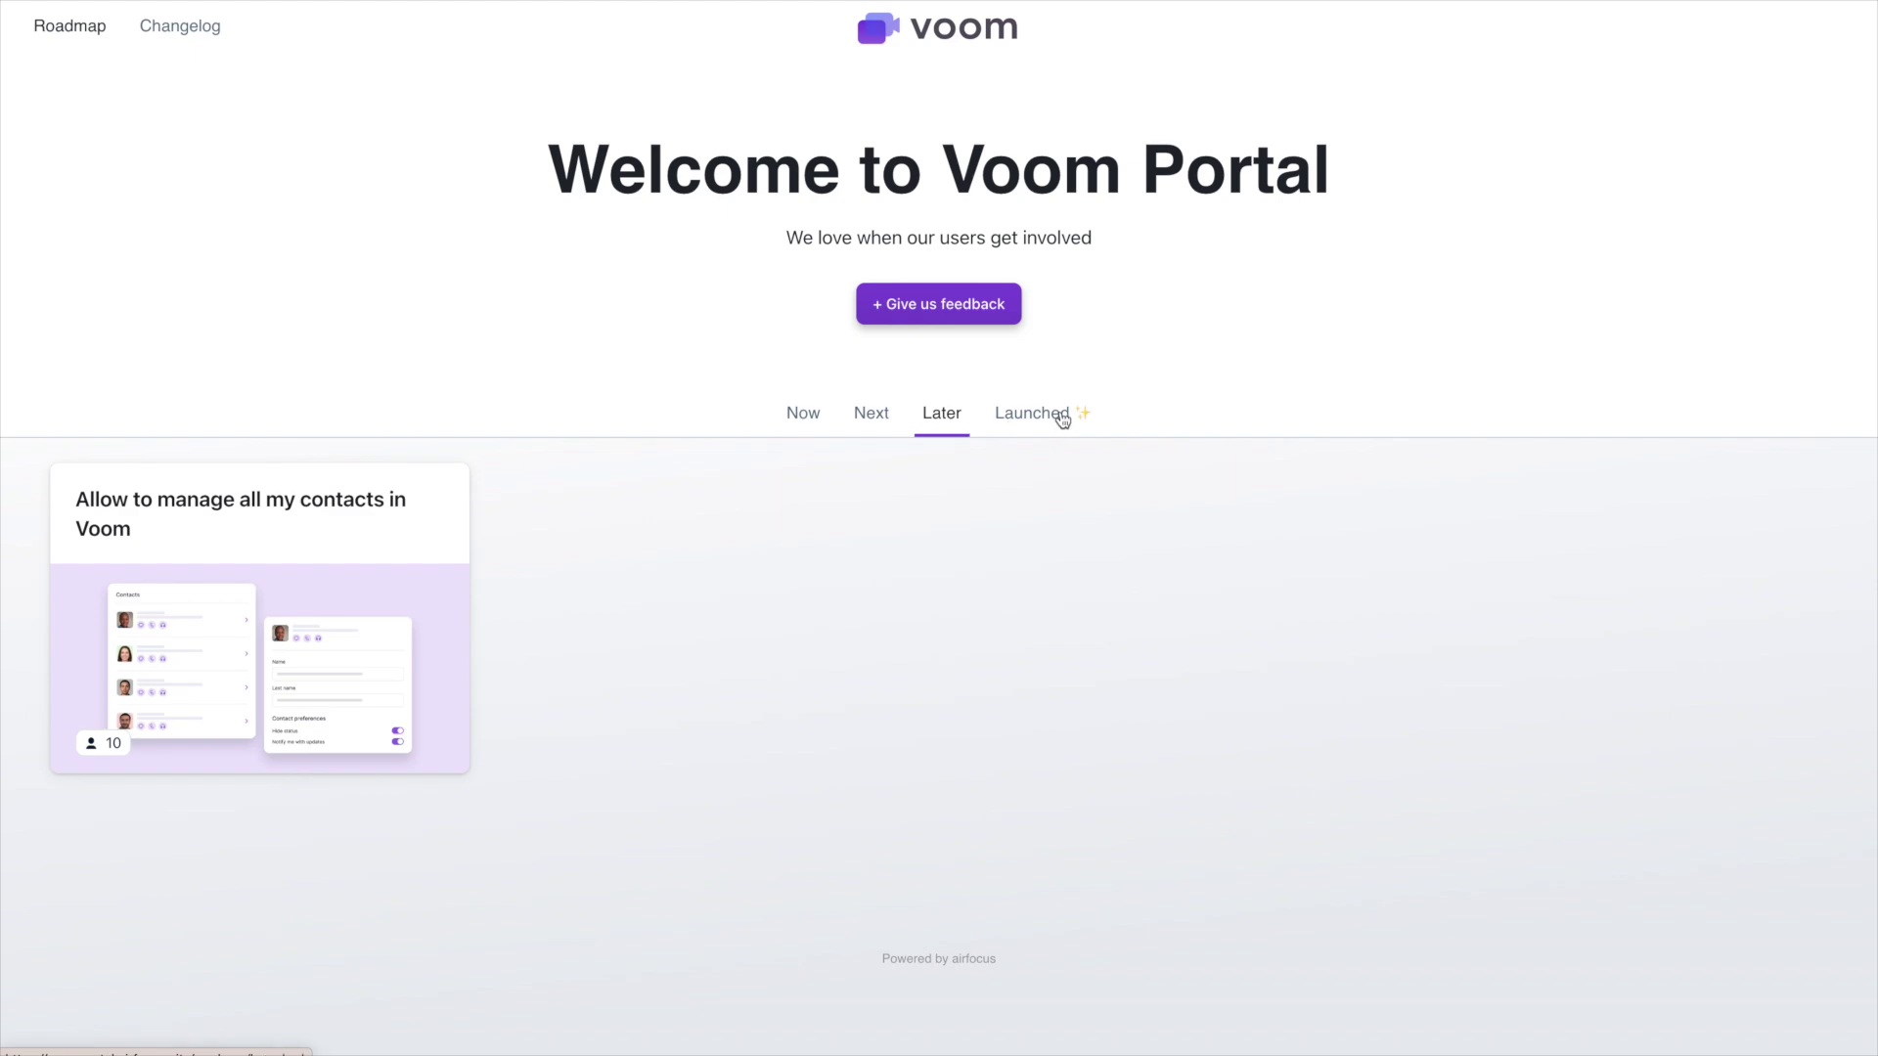
left_click(1063, 419)
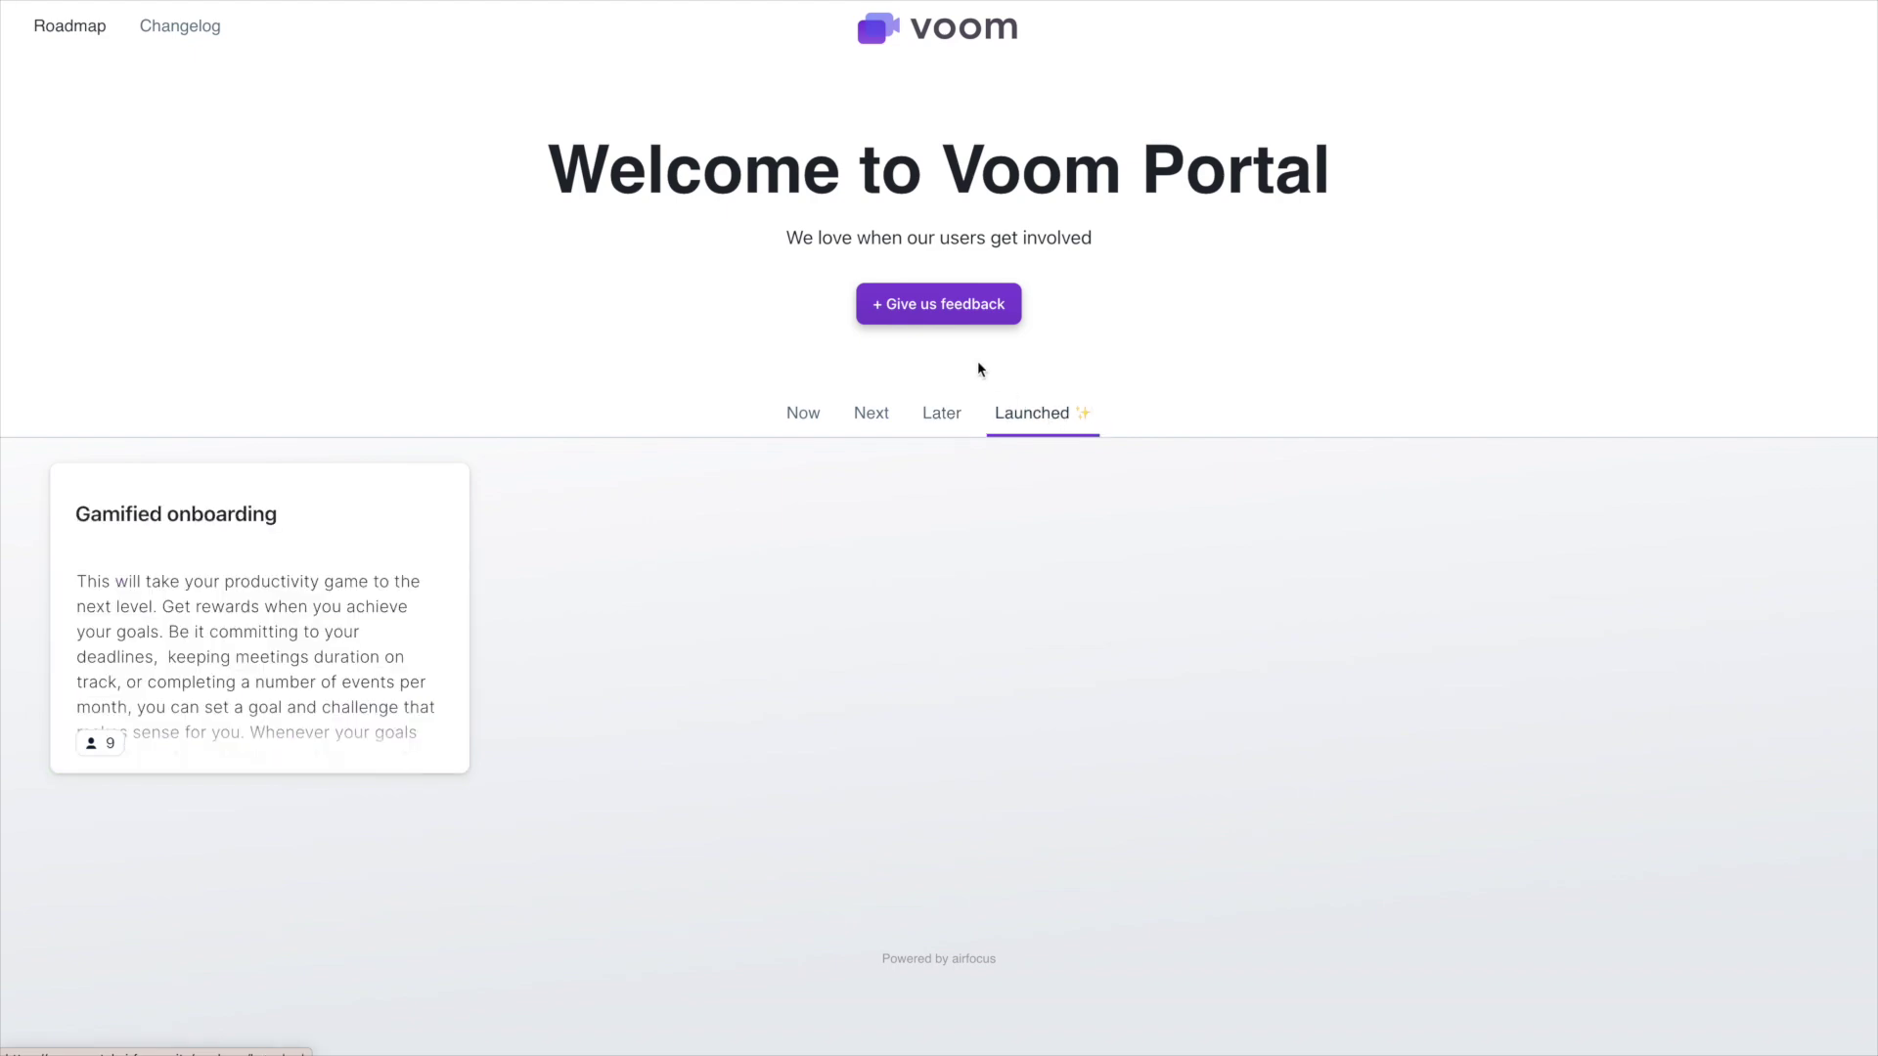
left_click(933, 314)
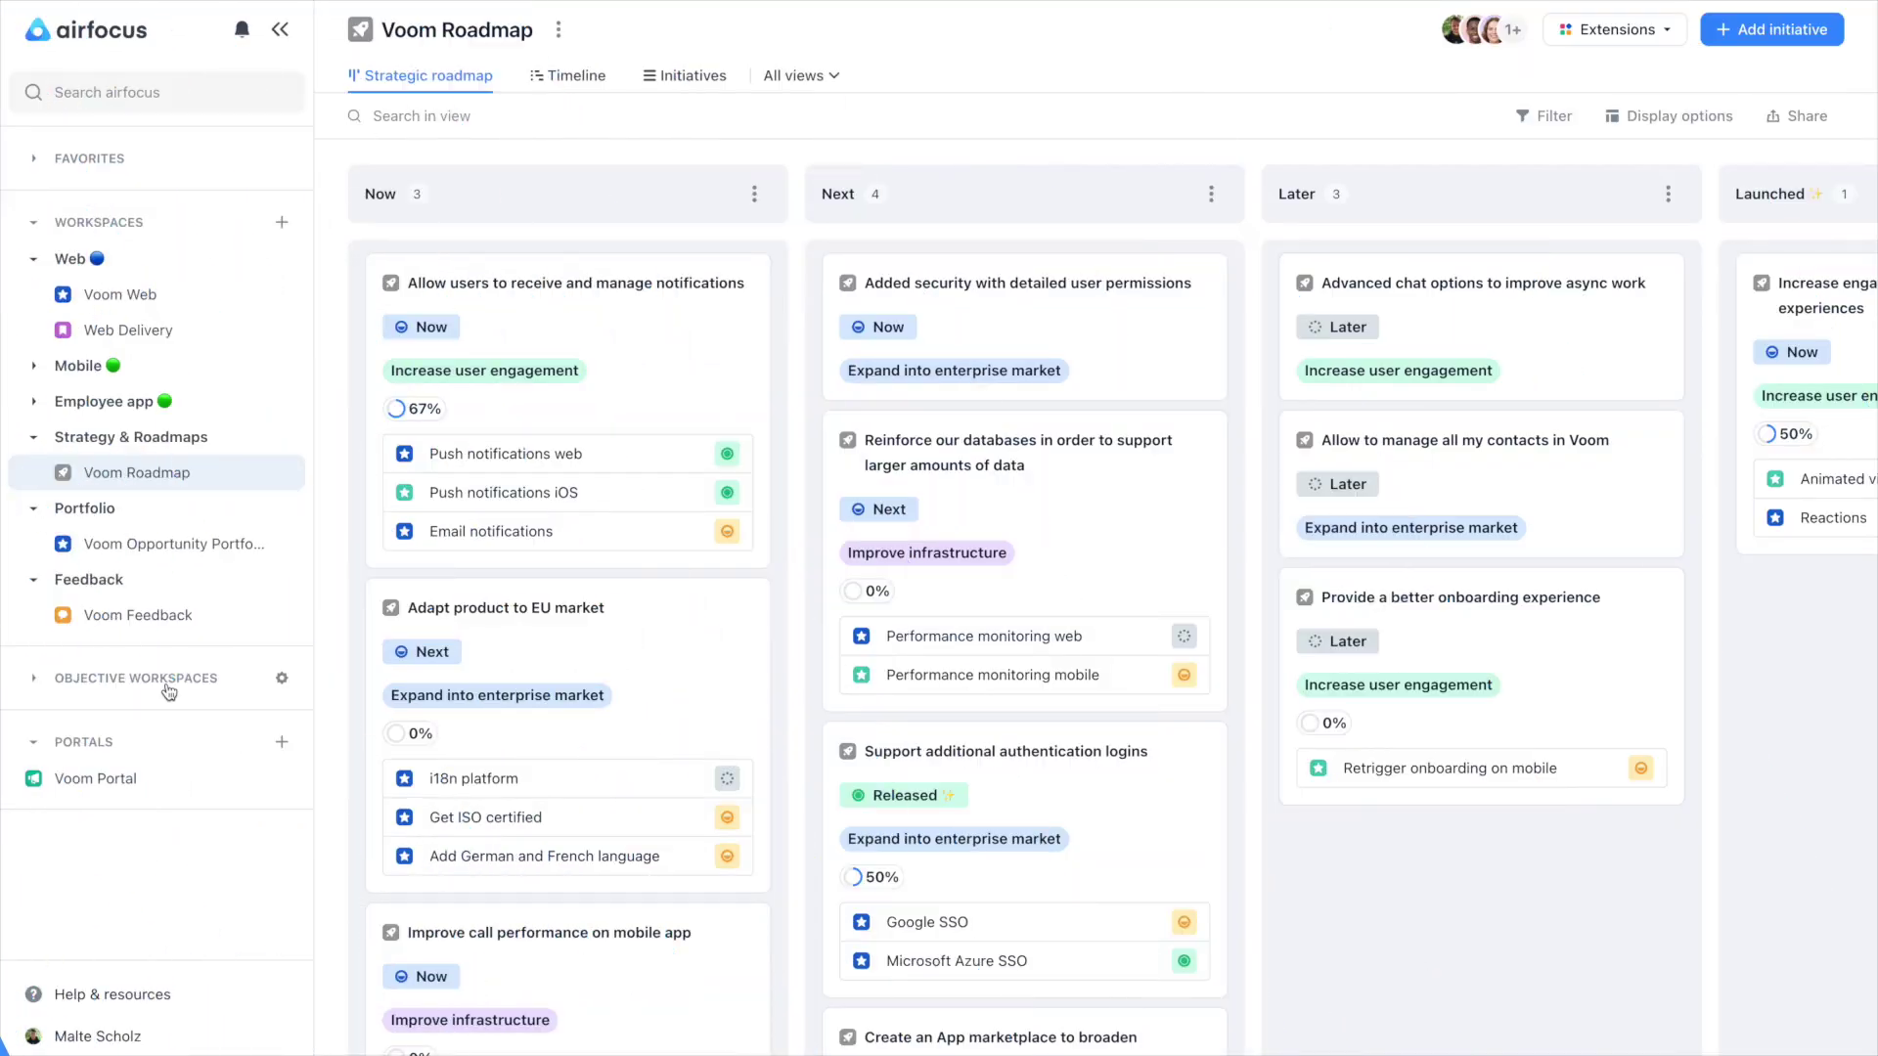
- Open Product OKRs, the Increase user engagement objective, and its Launch notifications key result
left_click(159, 686)
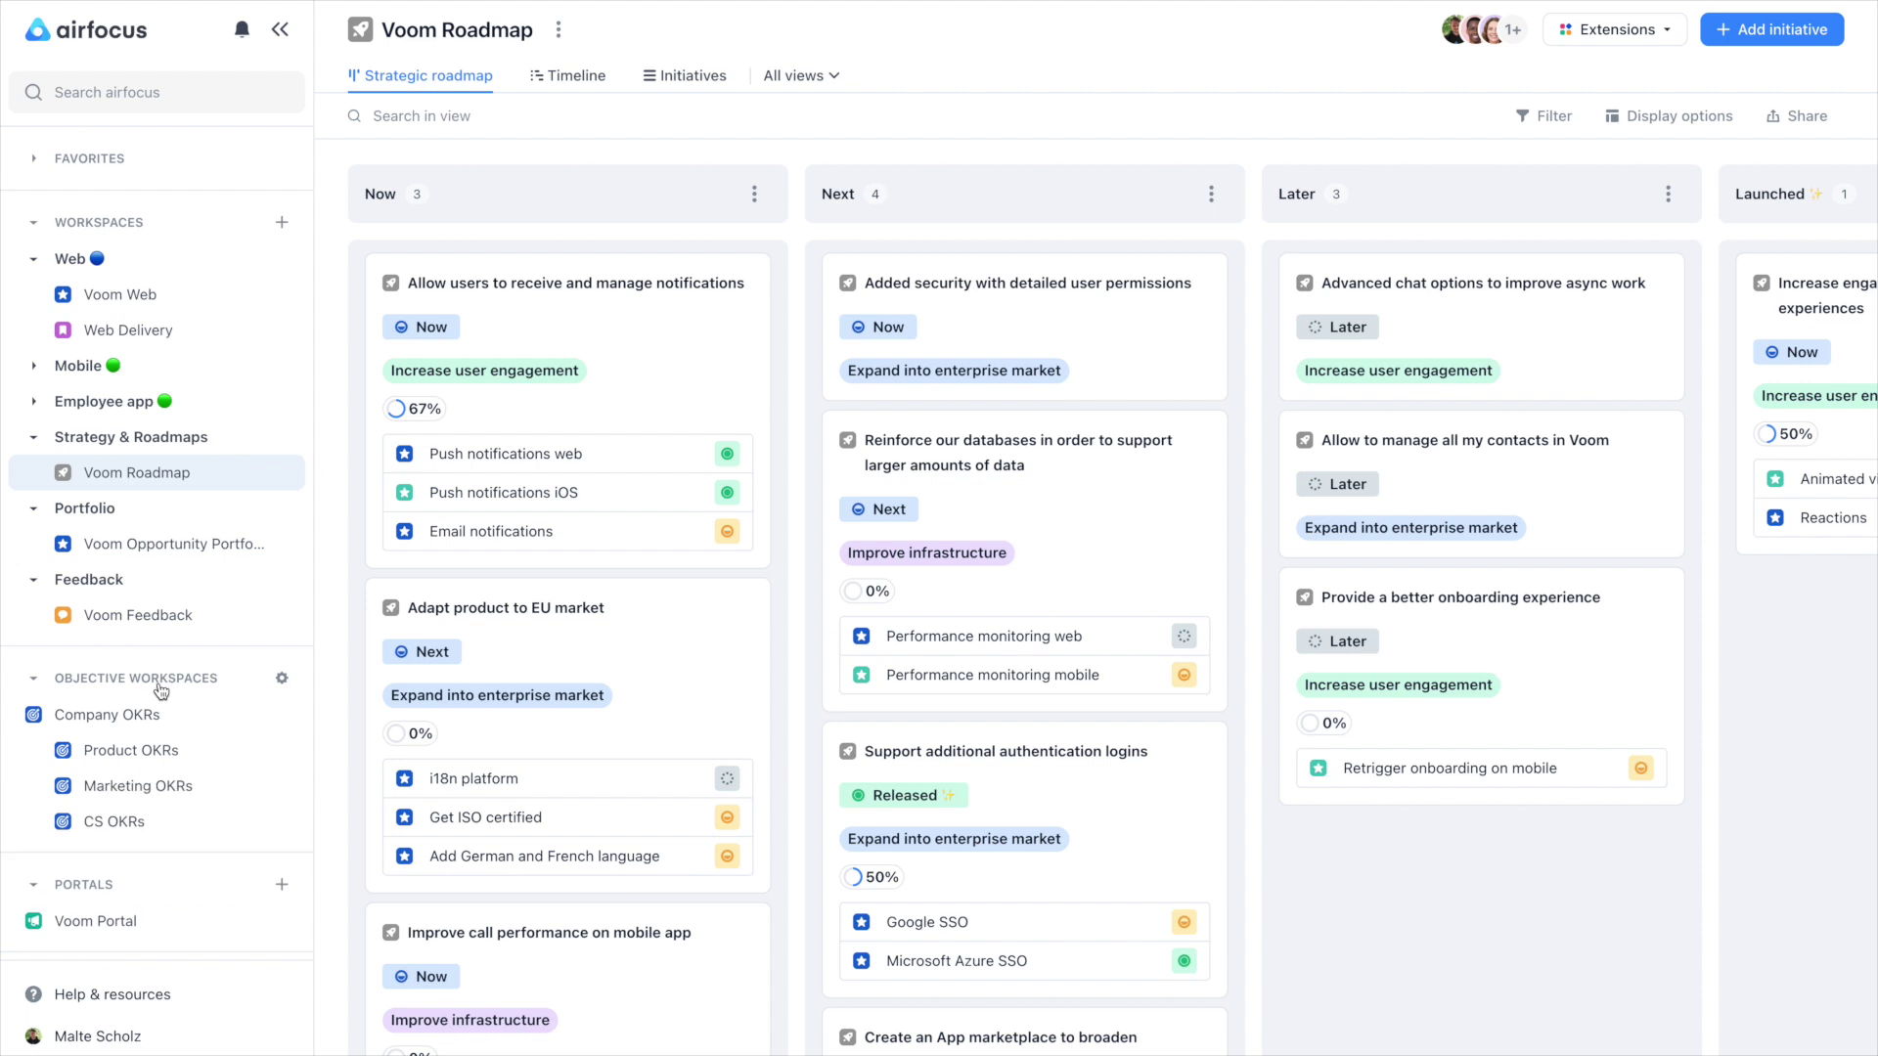
left_click(170, 754)
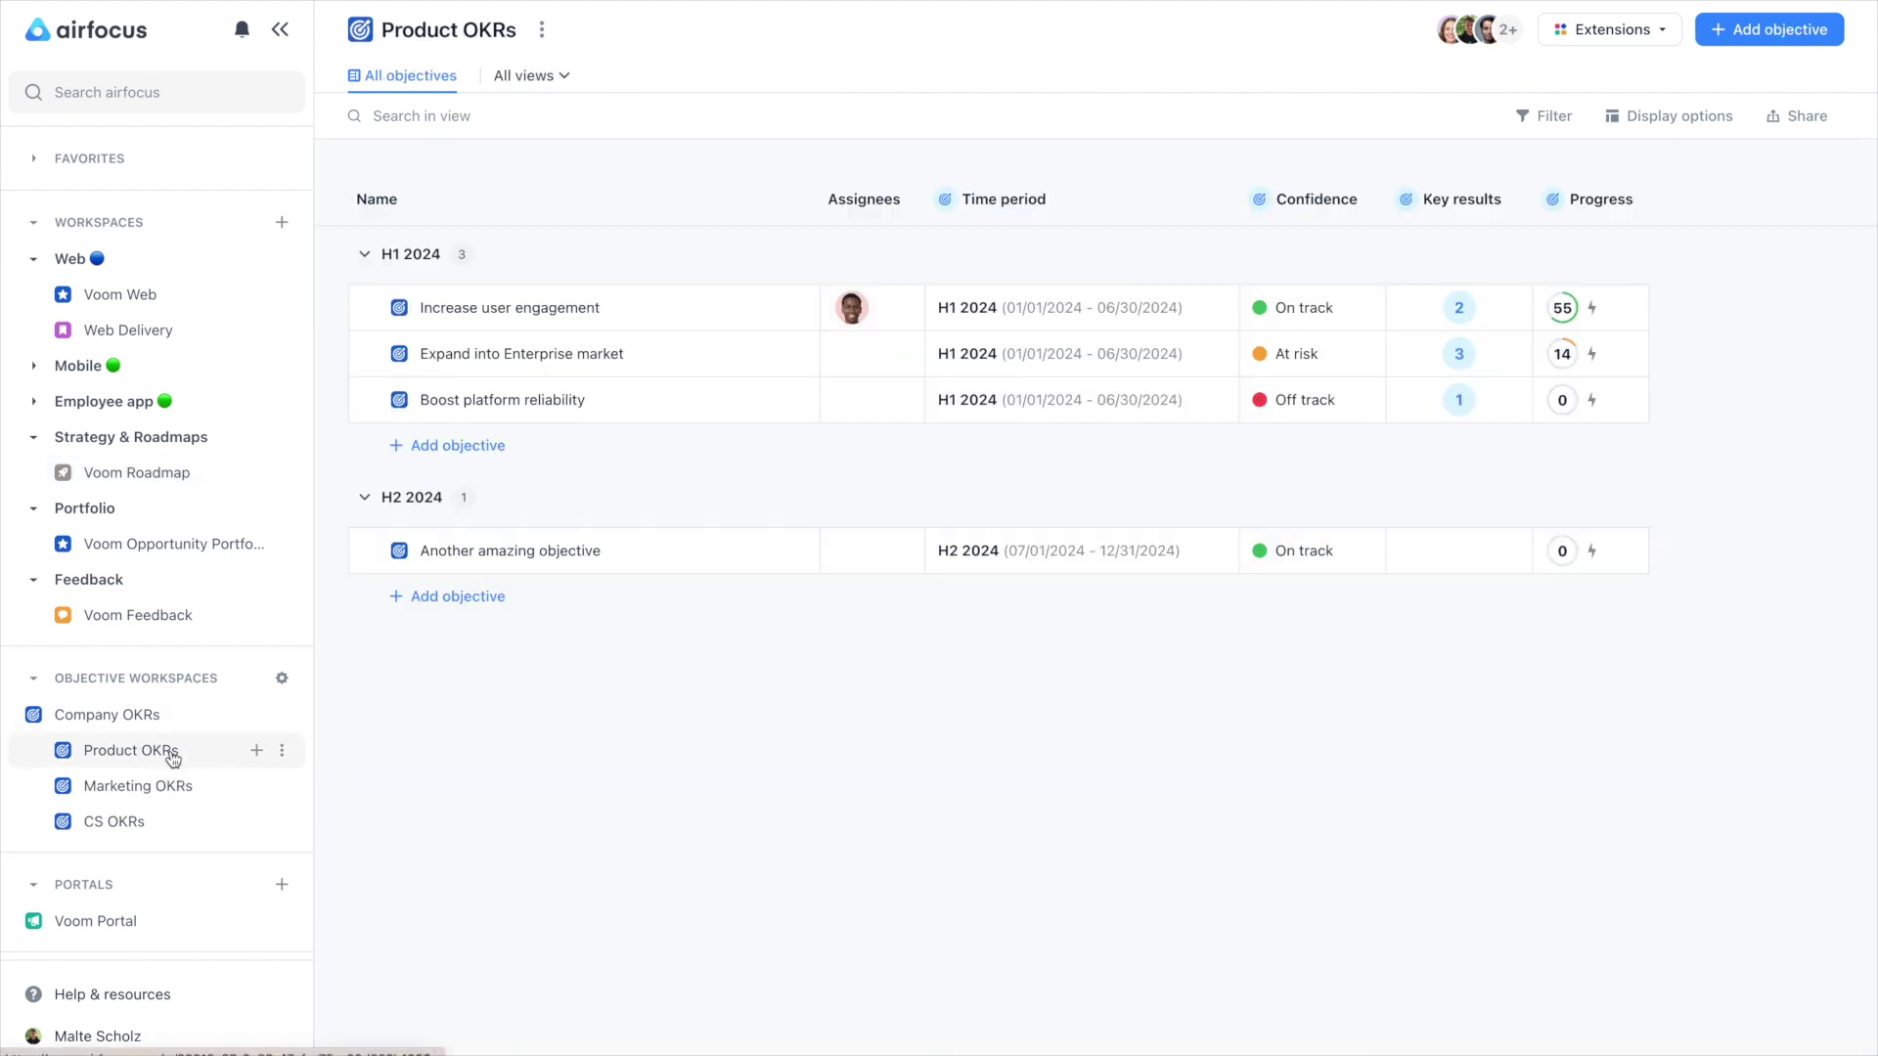
left_click(594, 311)
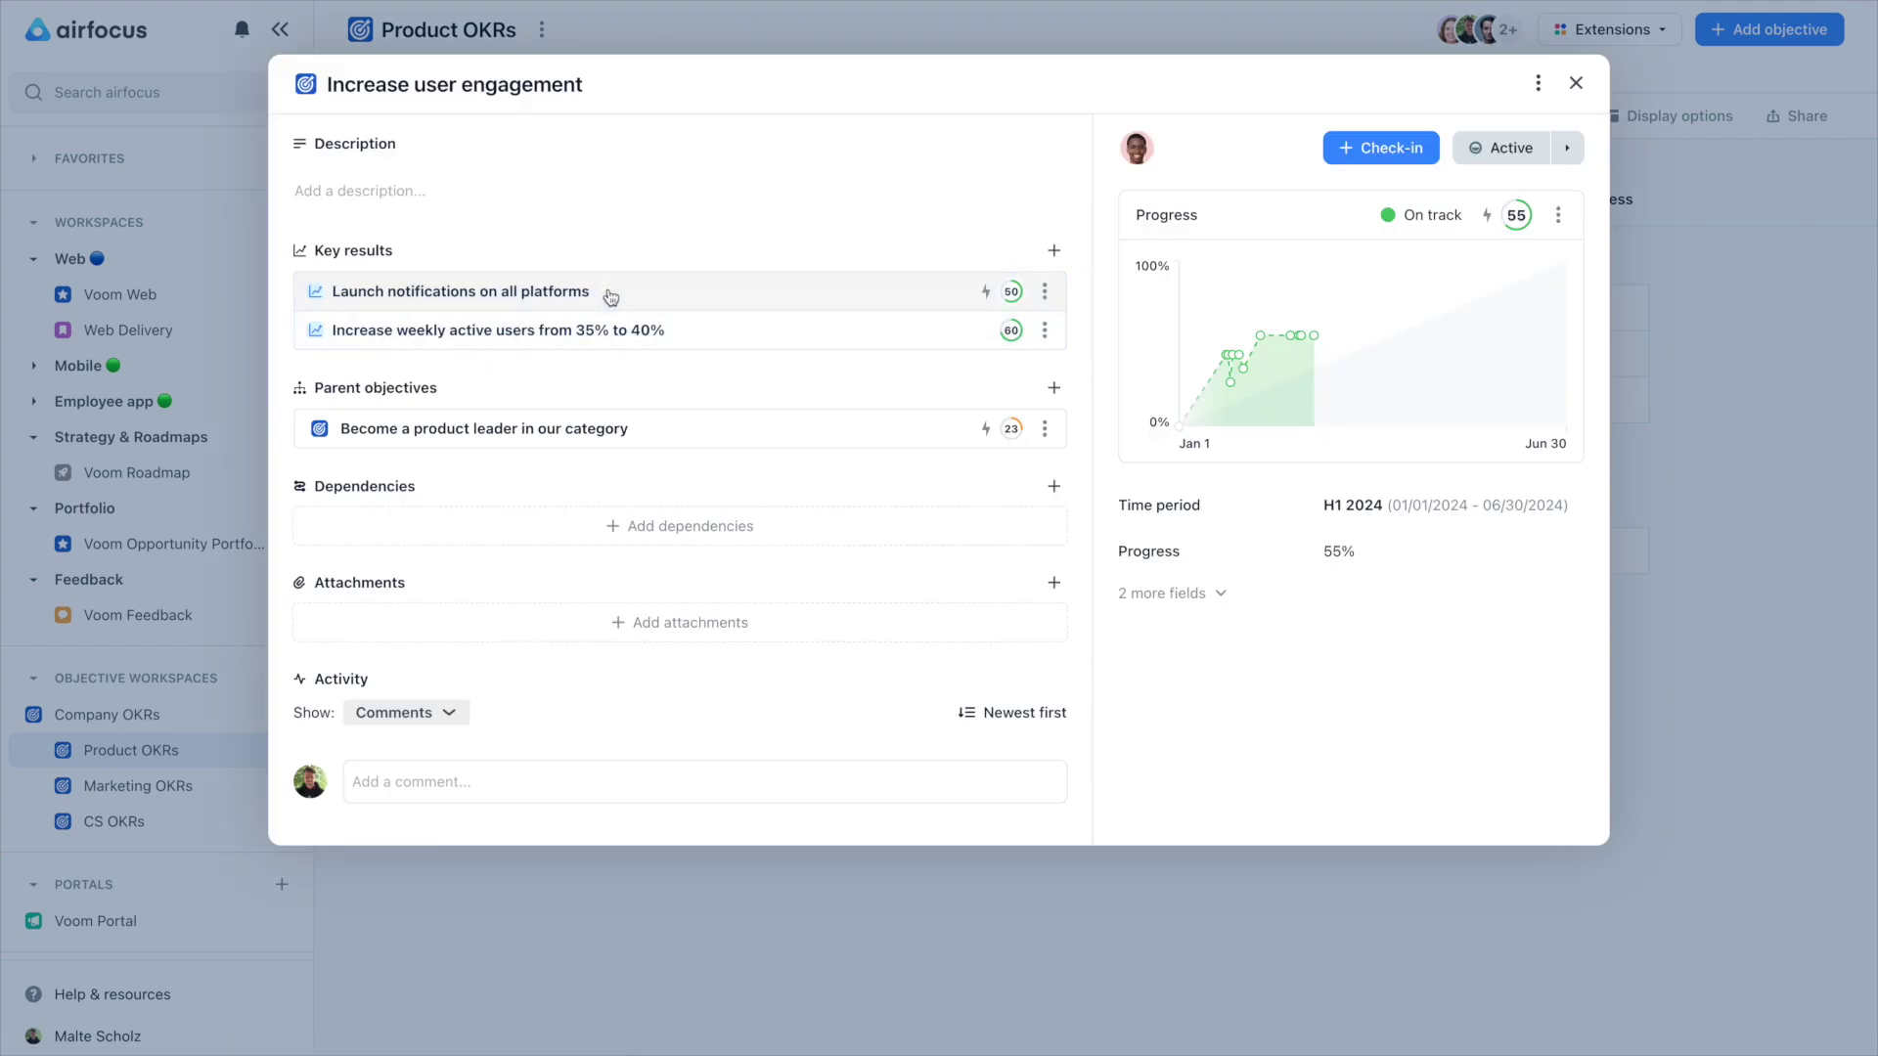
left_click(608, 296)
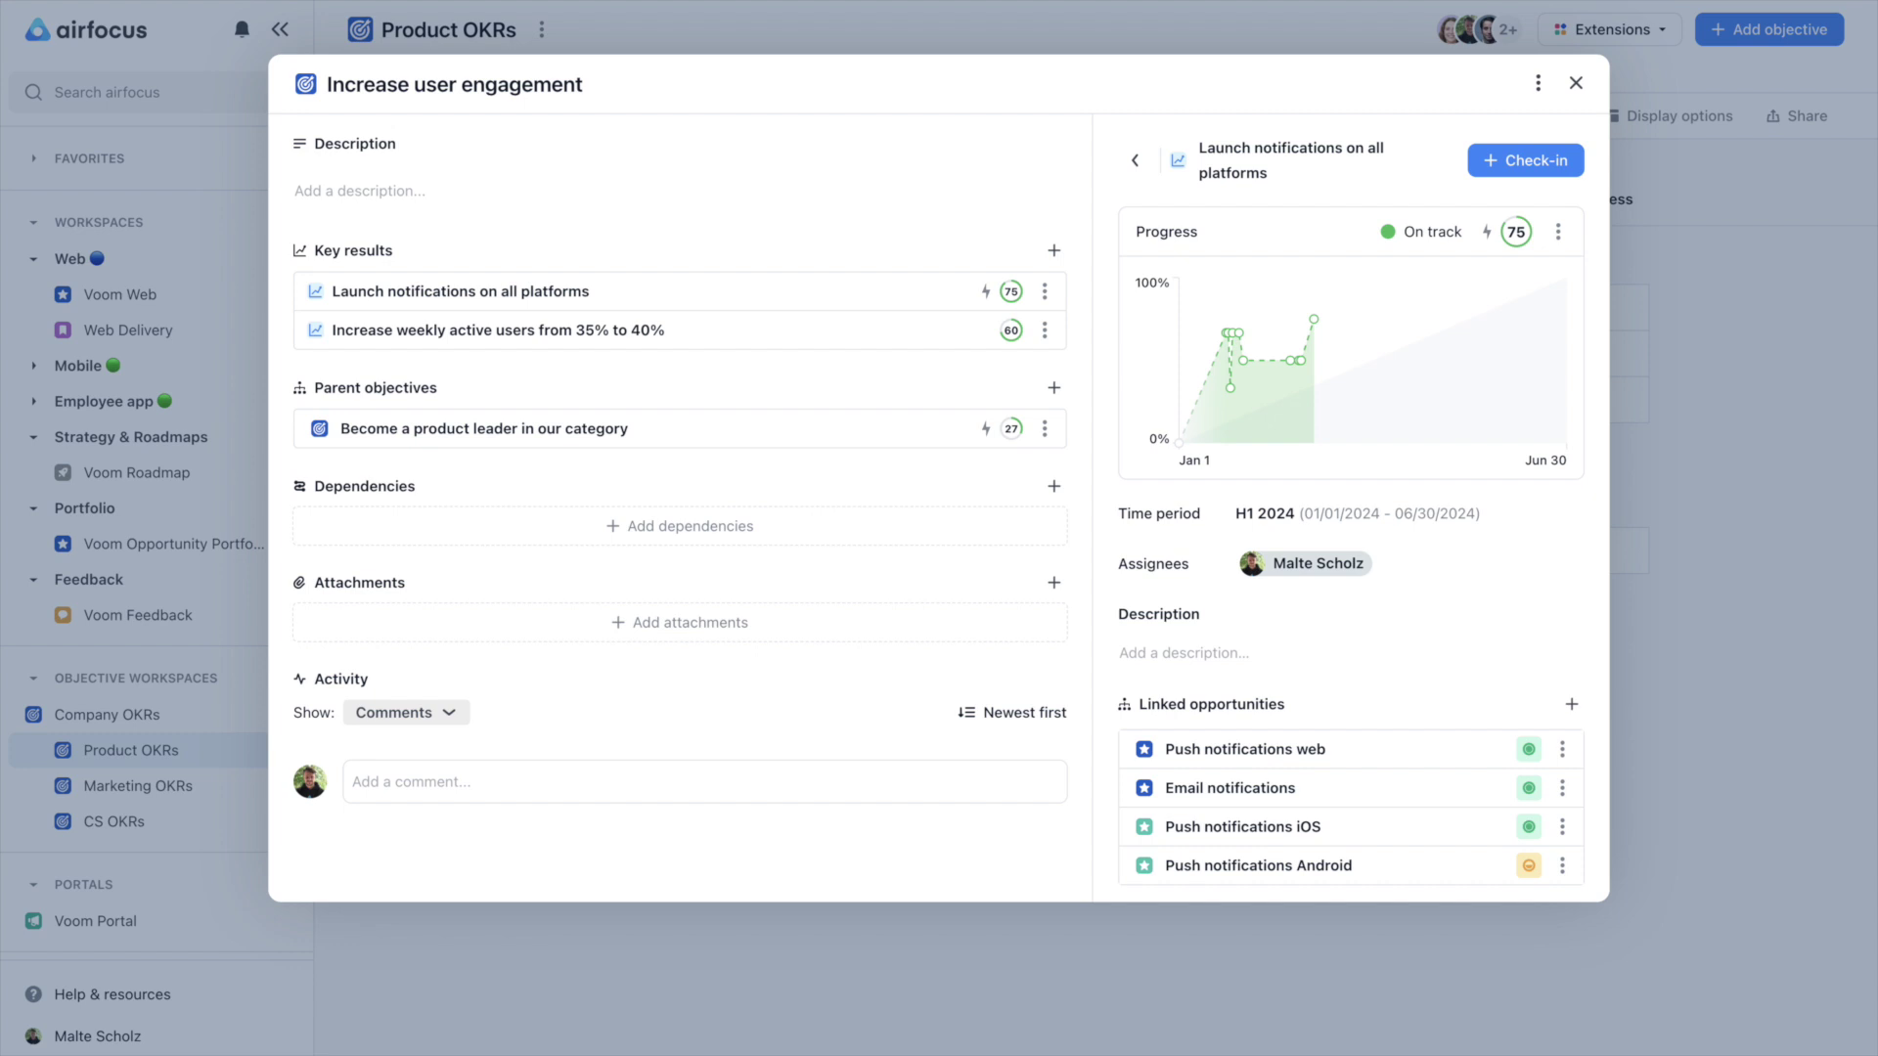
- Return to the objective overview, view its parent objective, close details, and switch to Company OKRs
left_click(1140, 164)
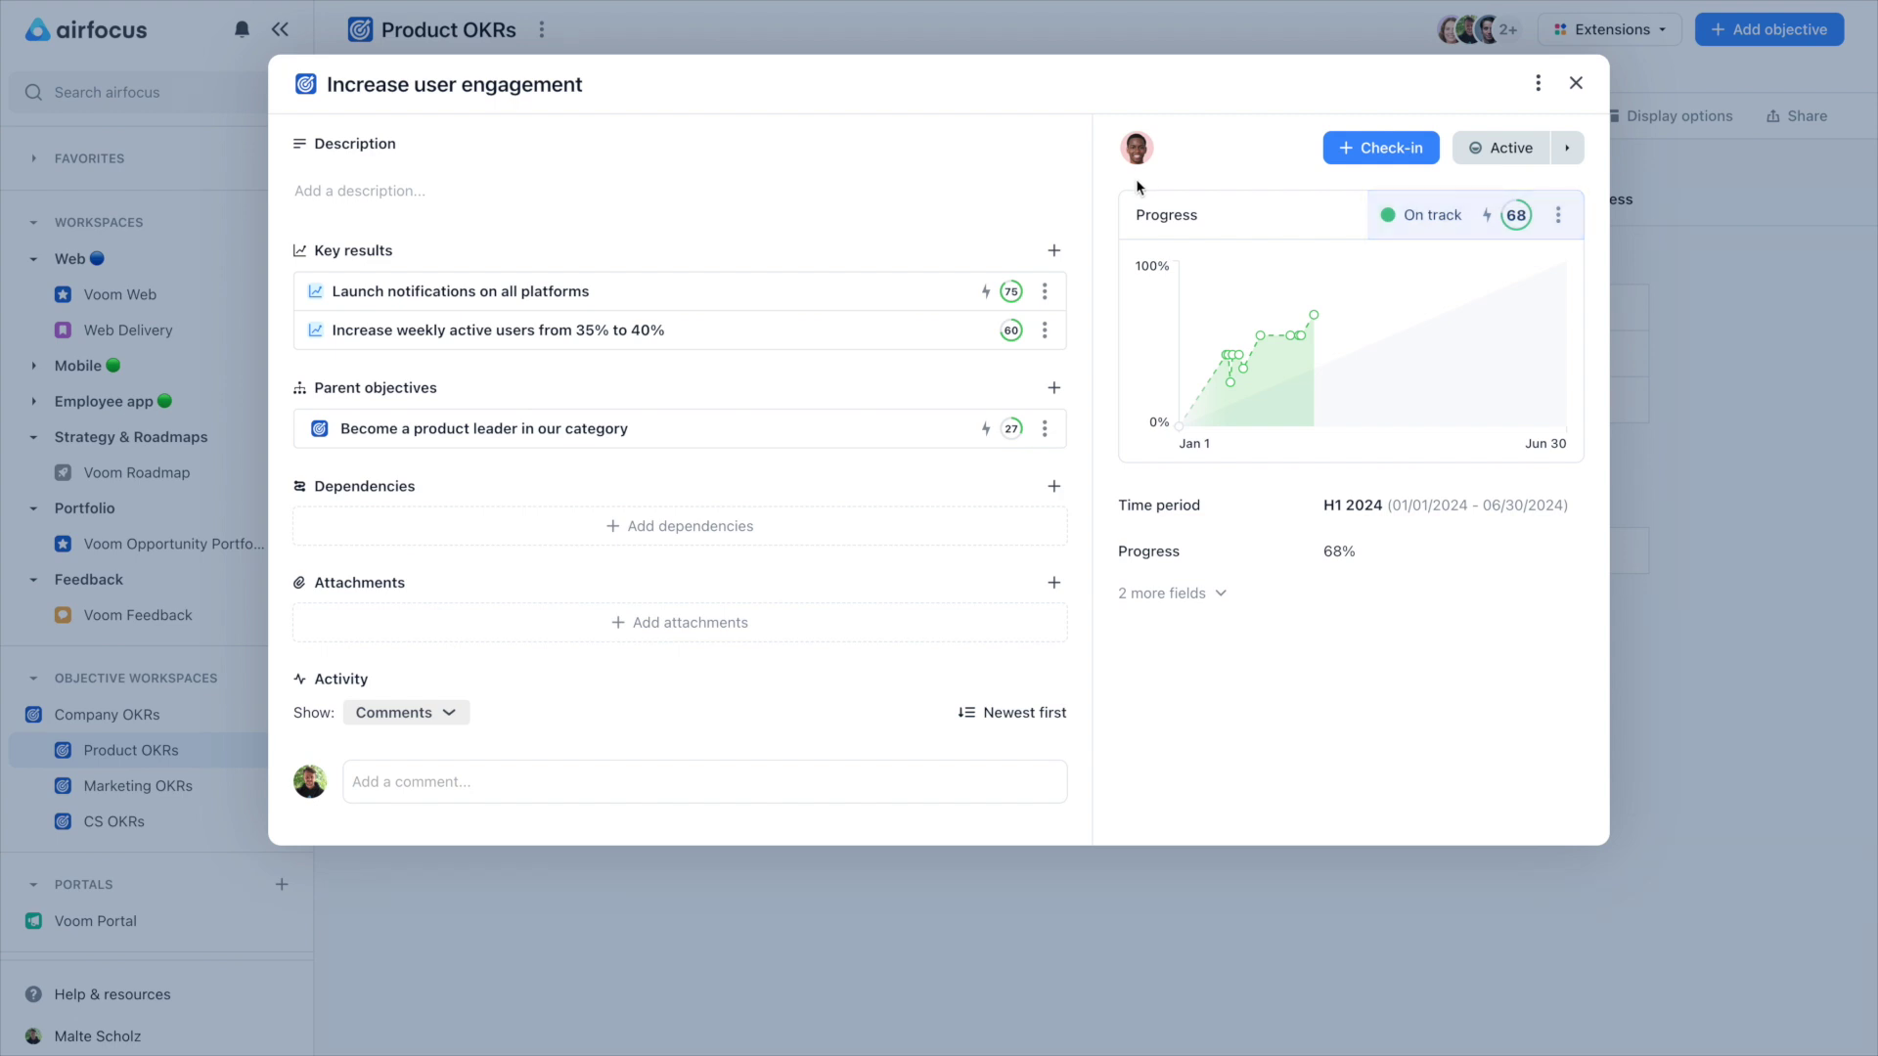
left_click(713, 429)
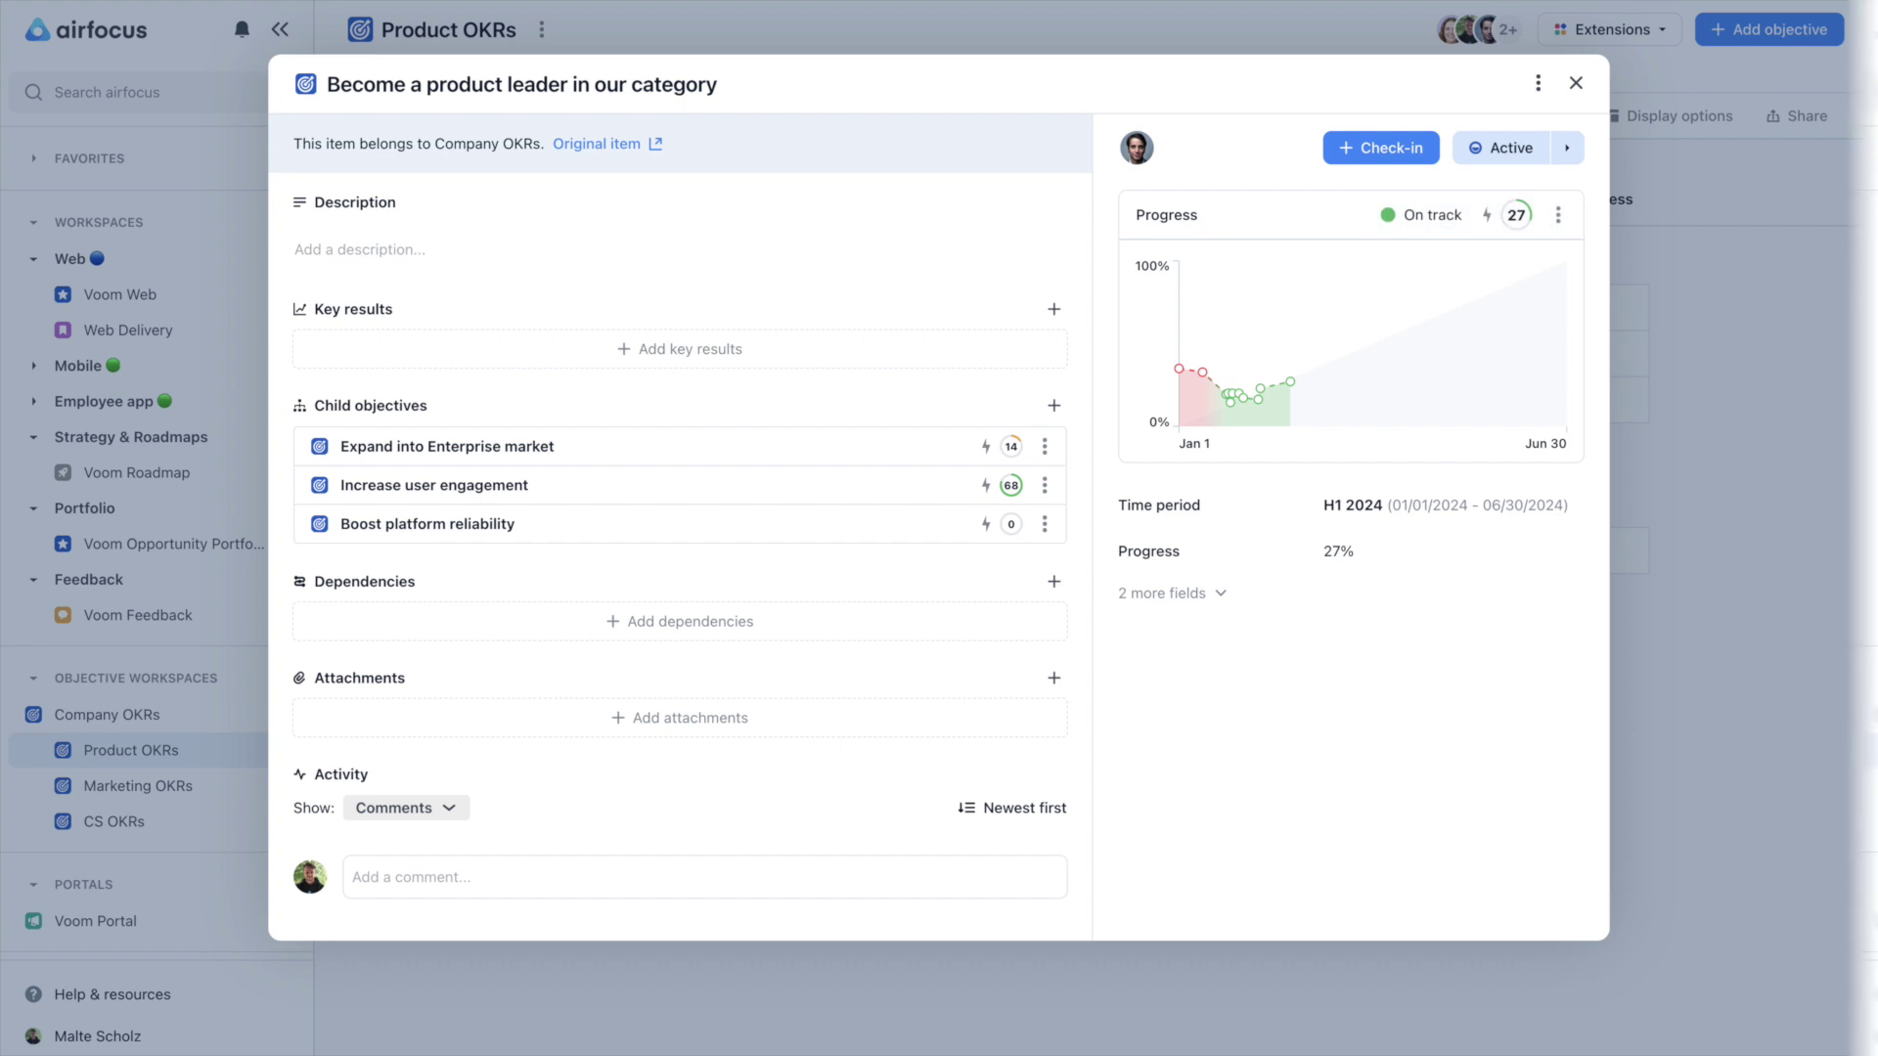
left_click(1575, 84)
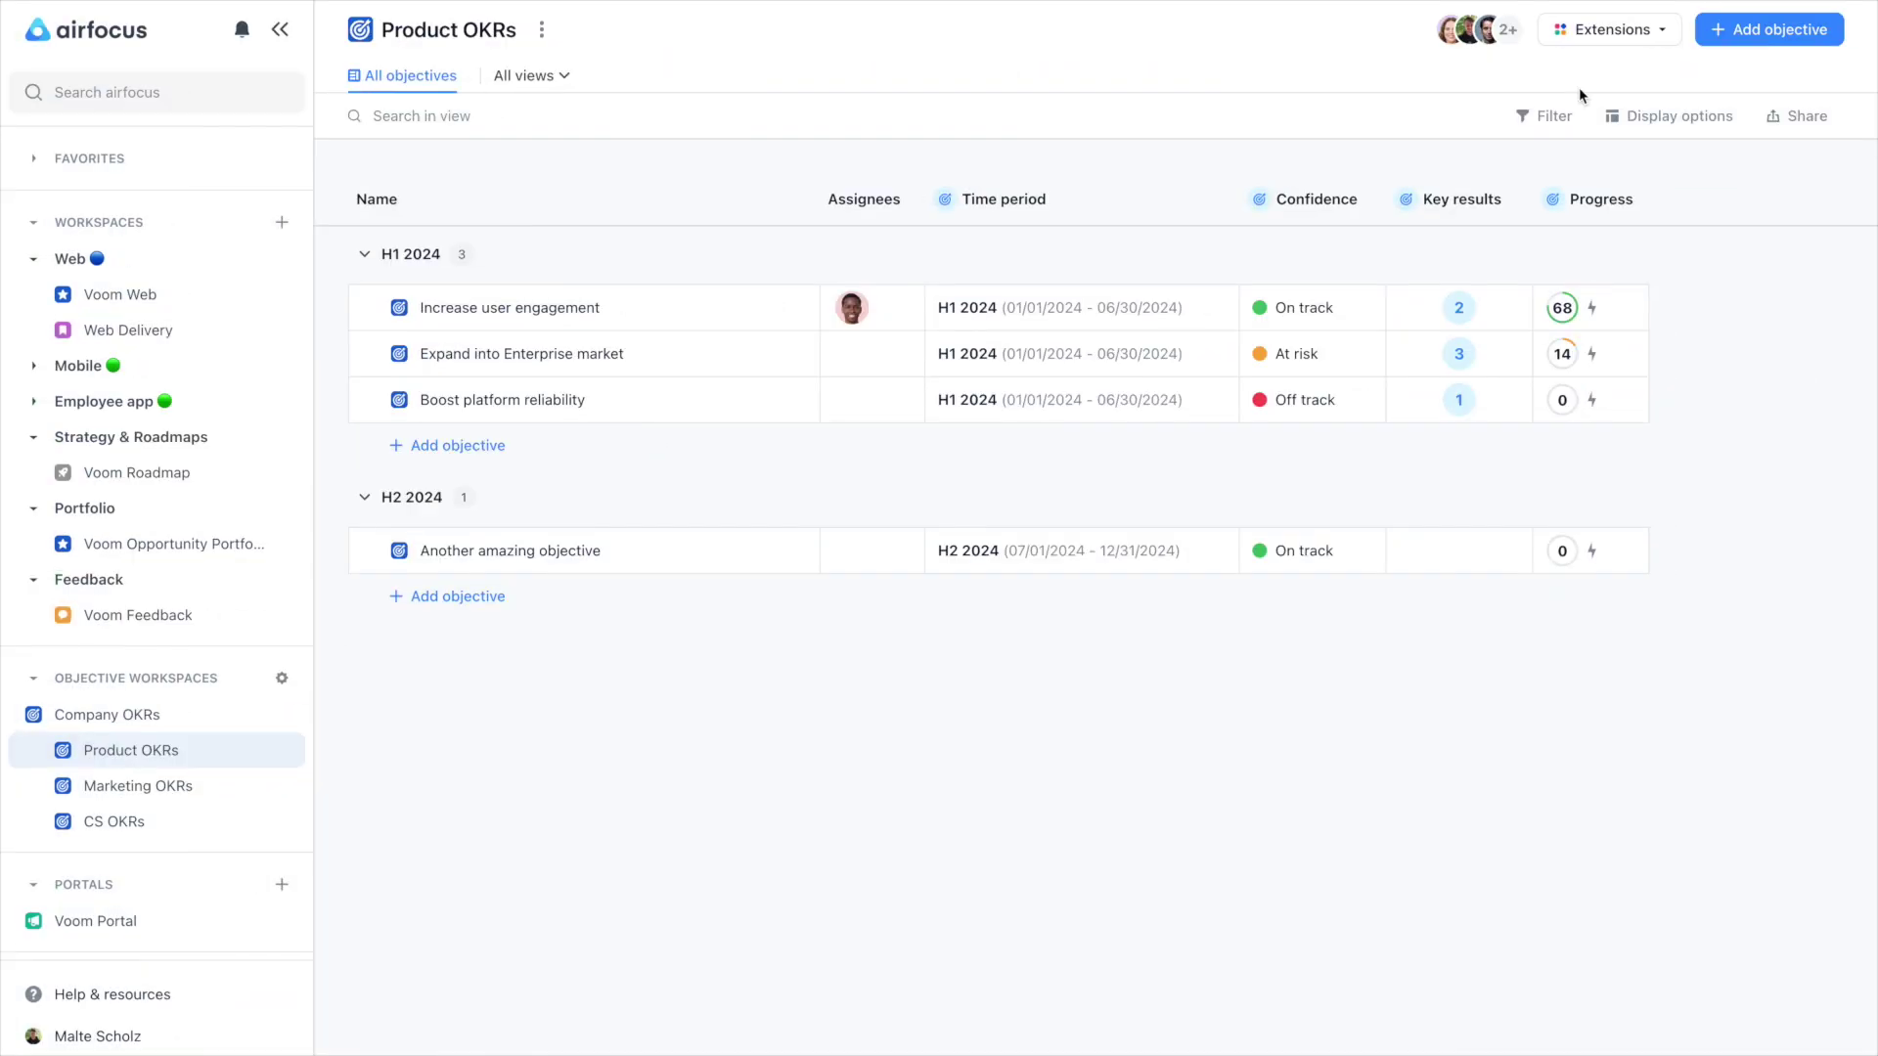
left_click(214, 718)
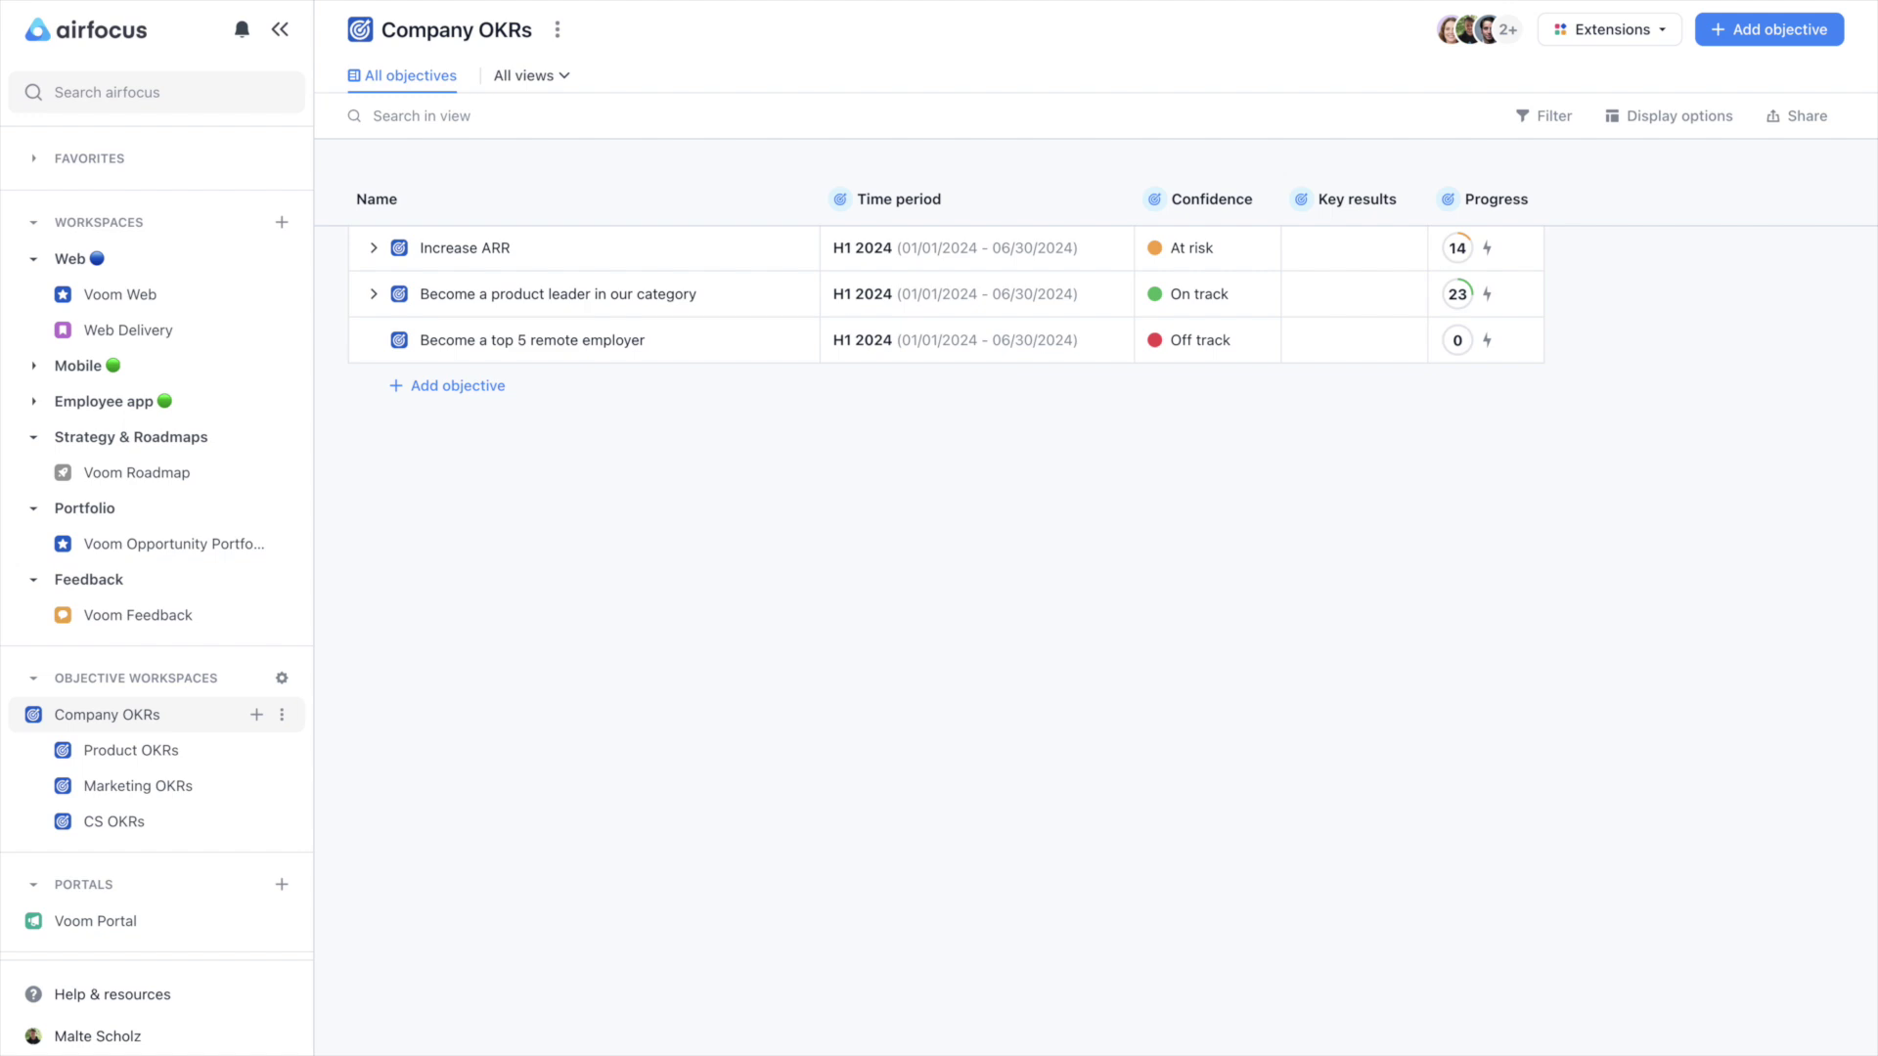
- In Company OKRs, expand Become a product leader in our category to show its child objectives
left_click(131, 751)
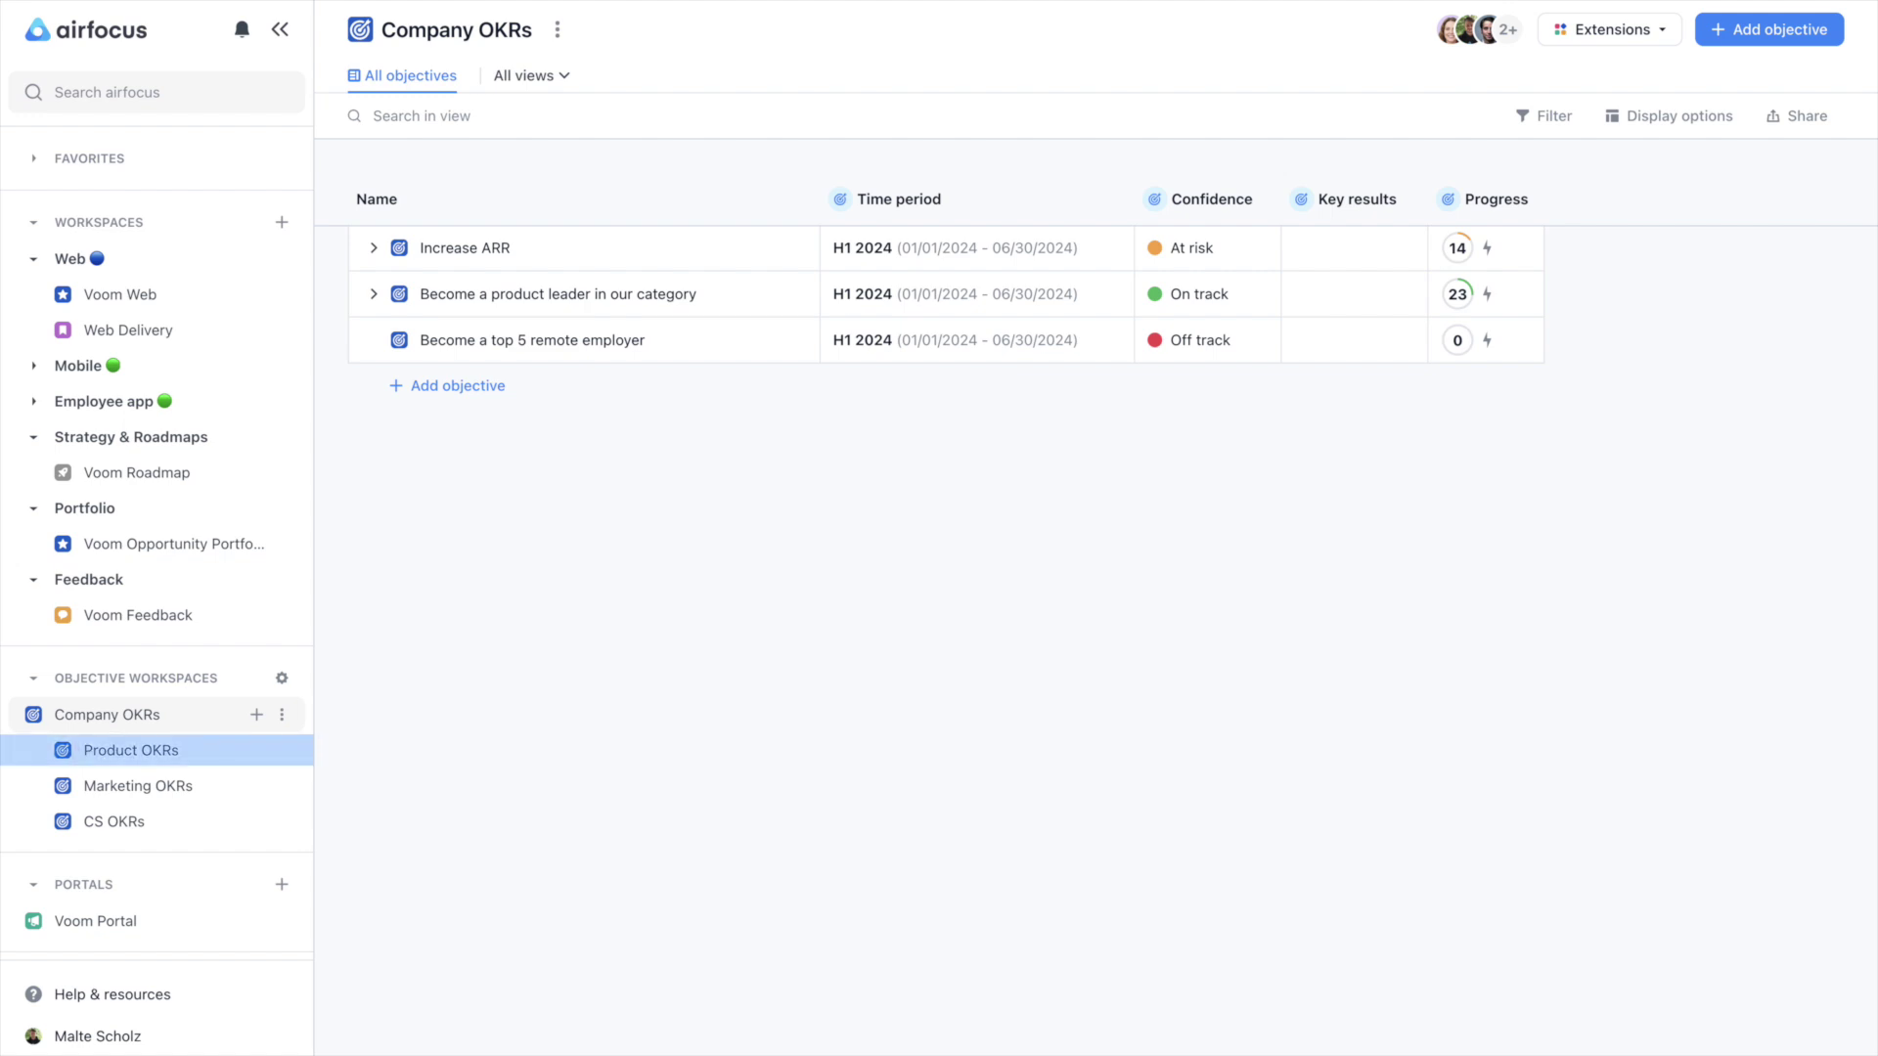
left_click(138, 785)
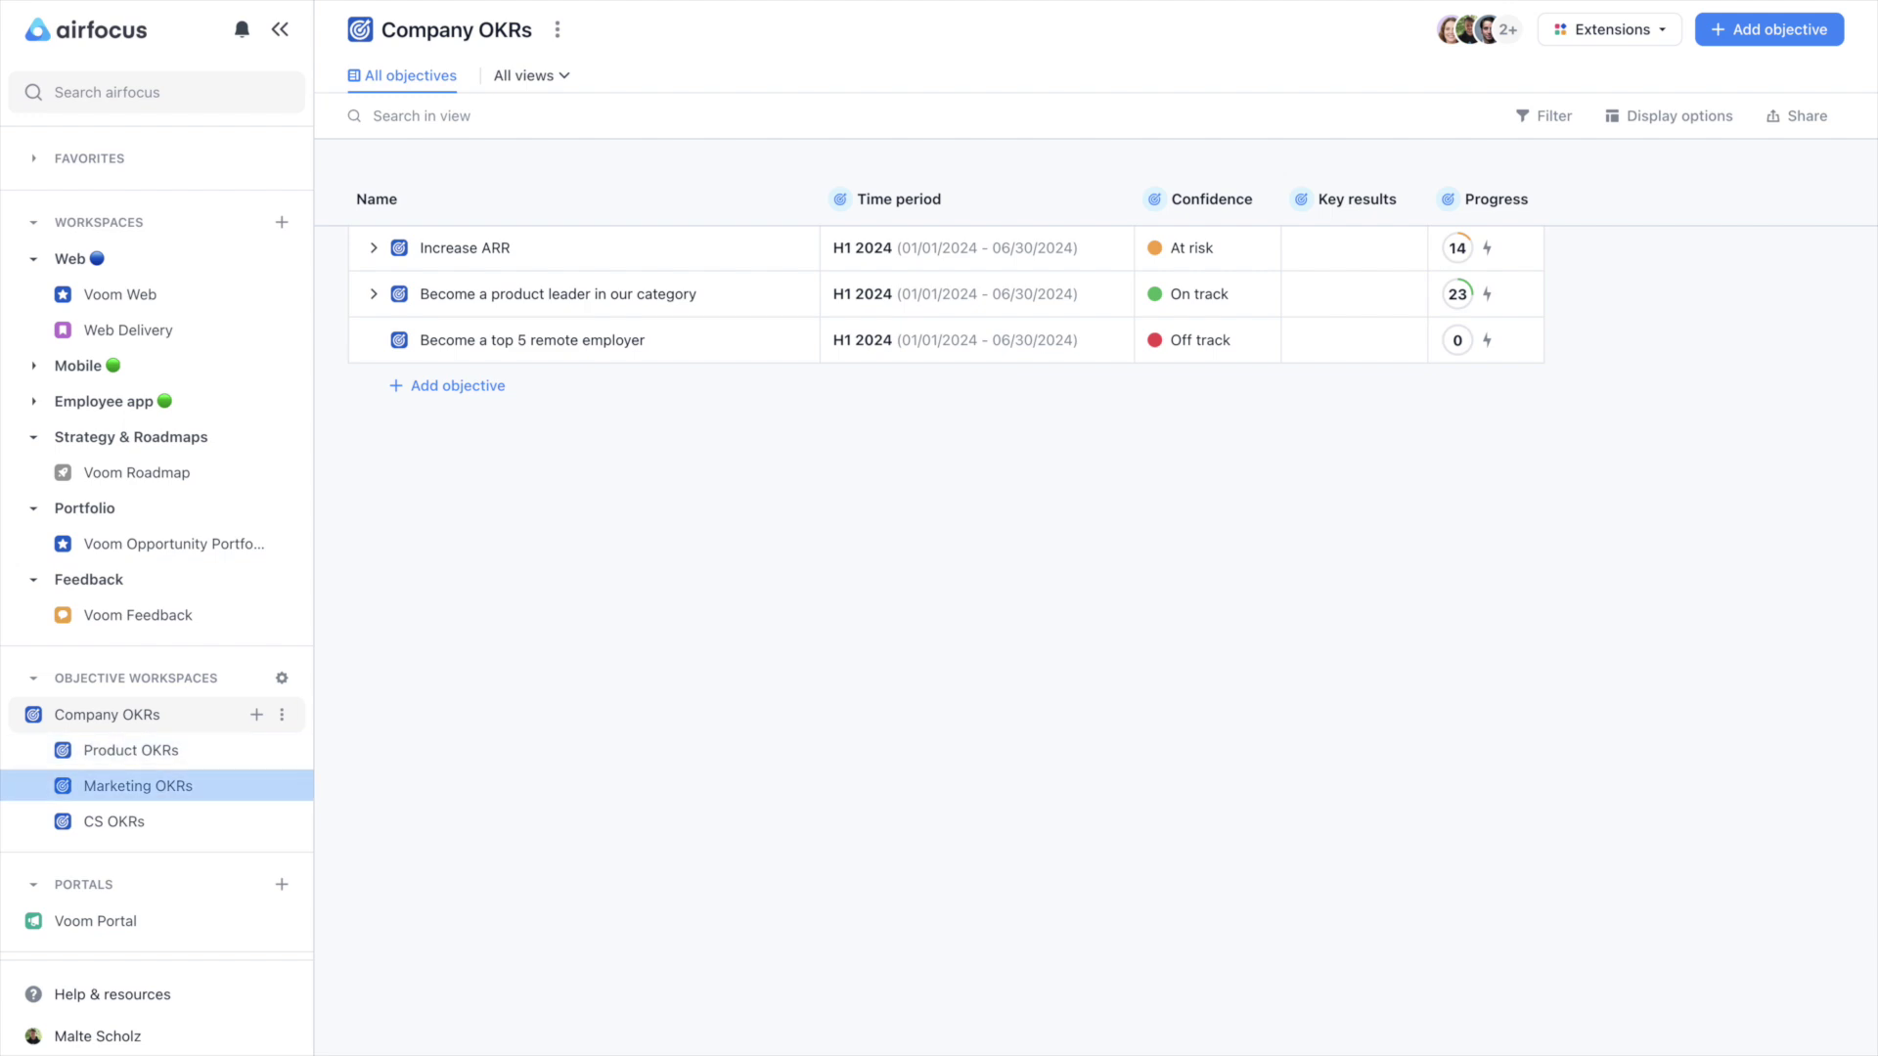
left_click(115, 823)
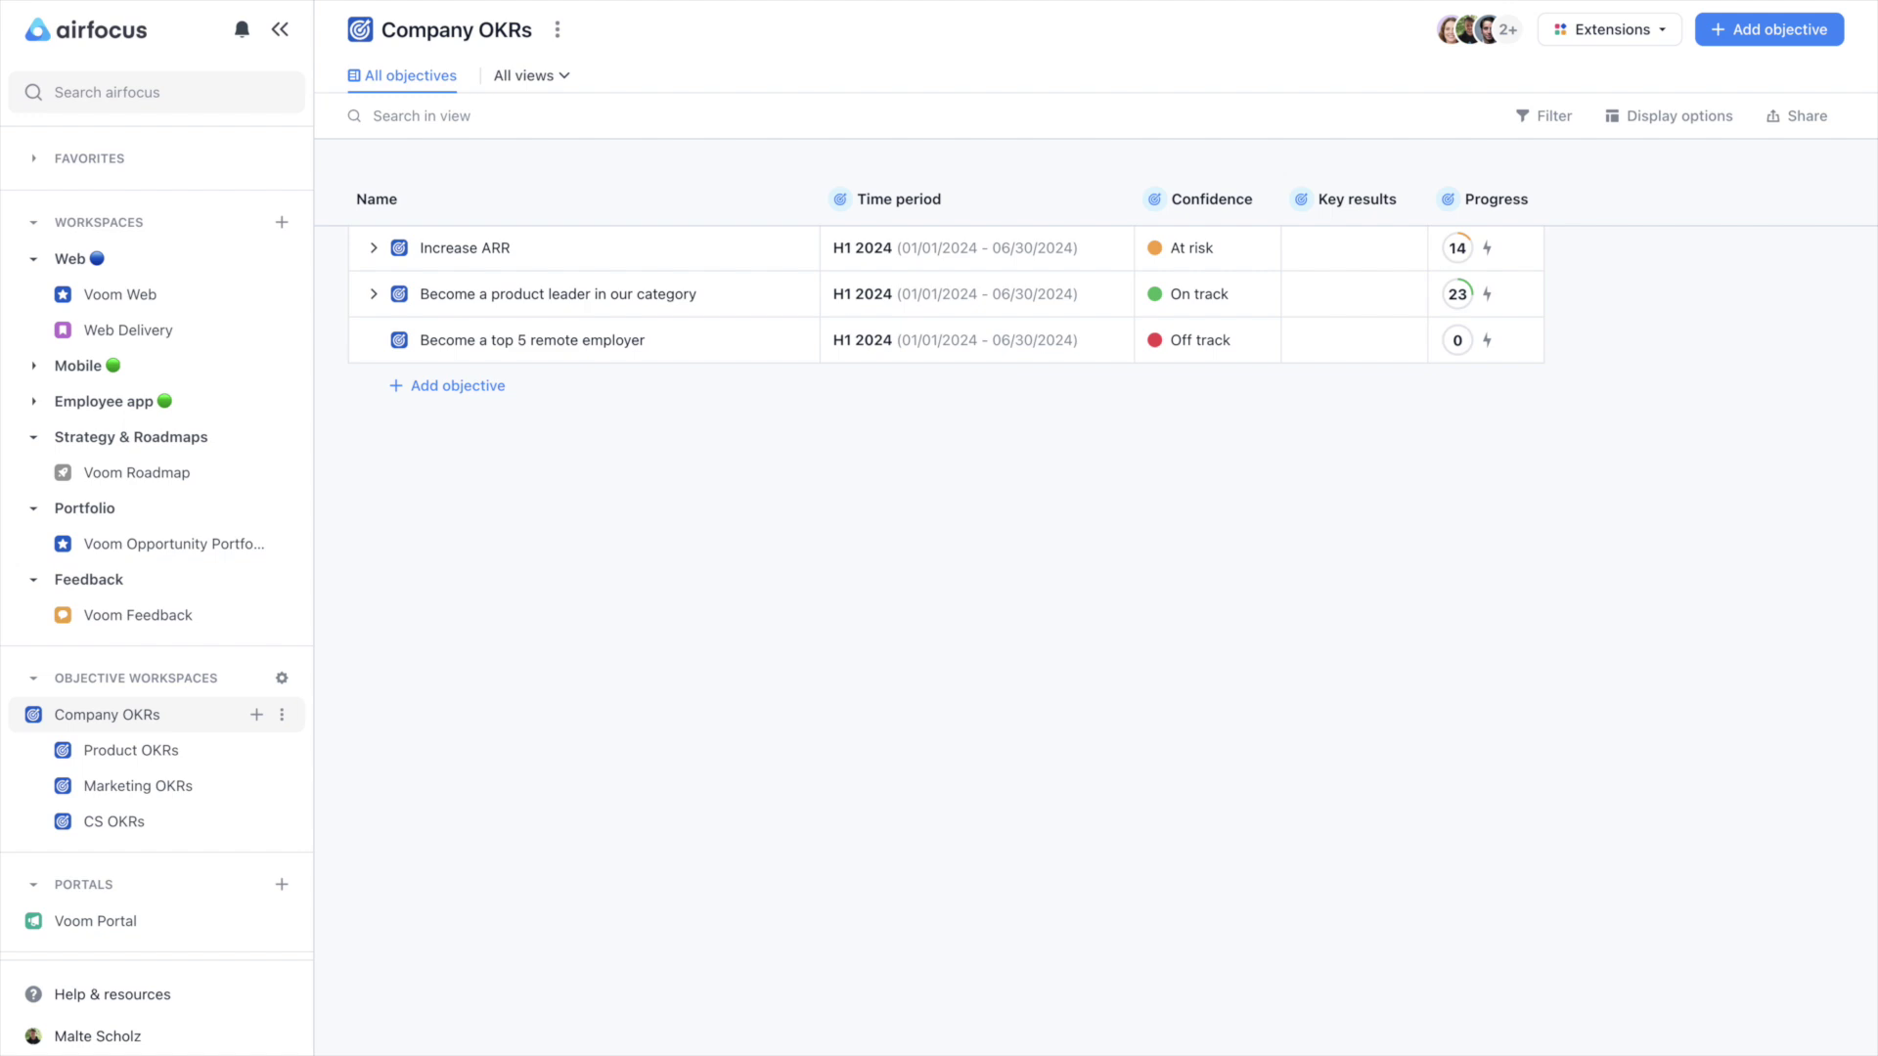
left_click(374, 295)
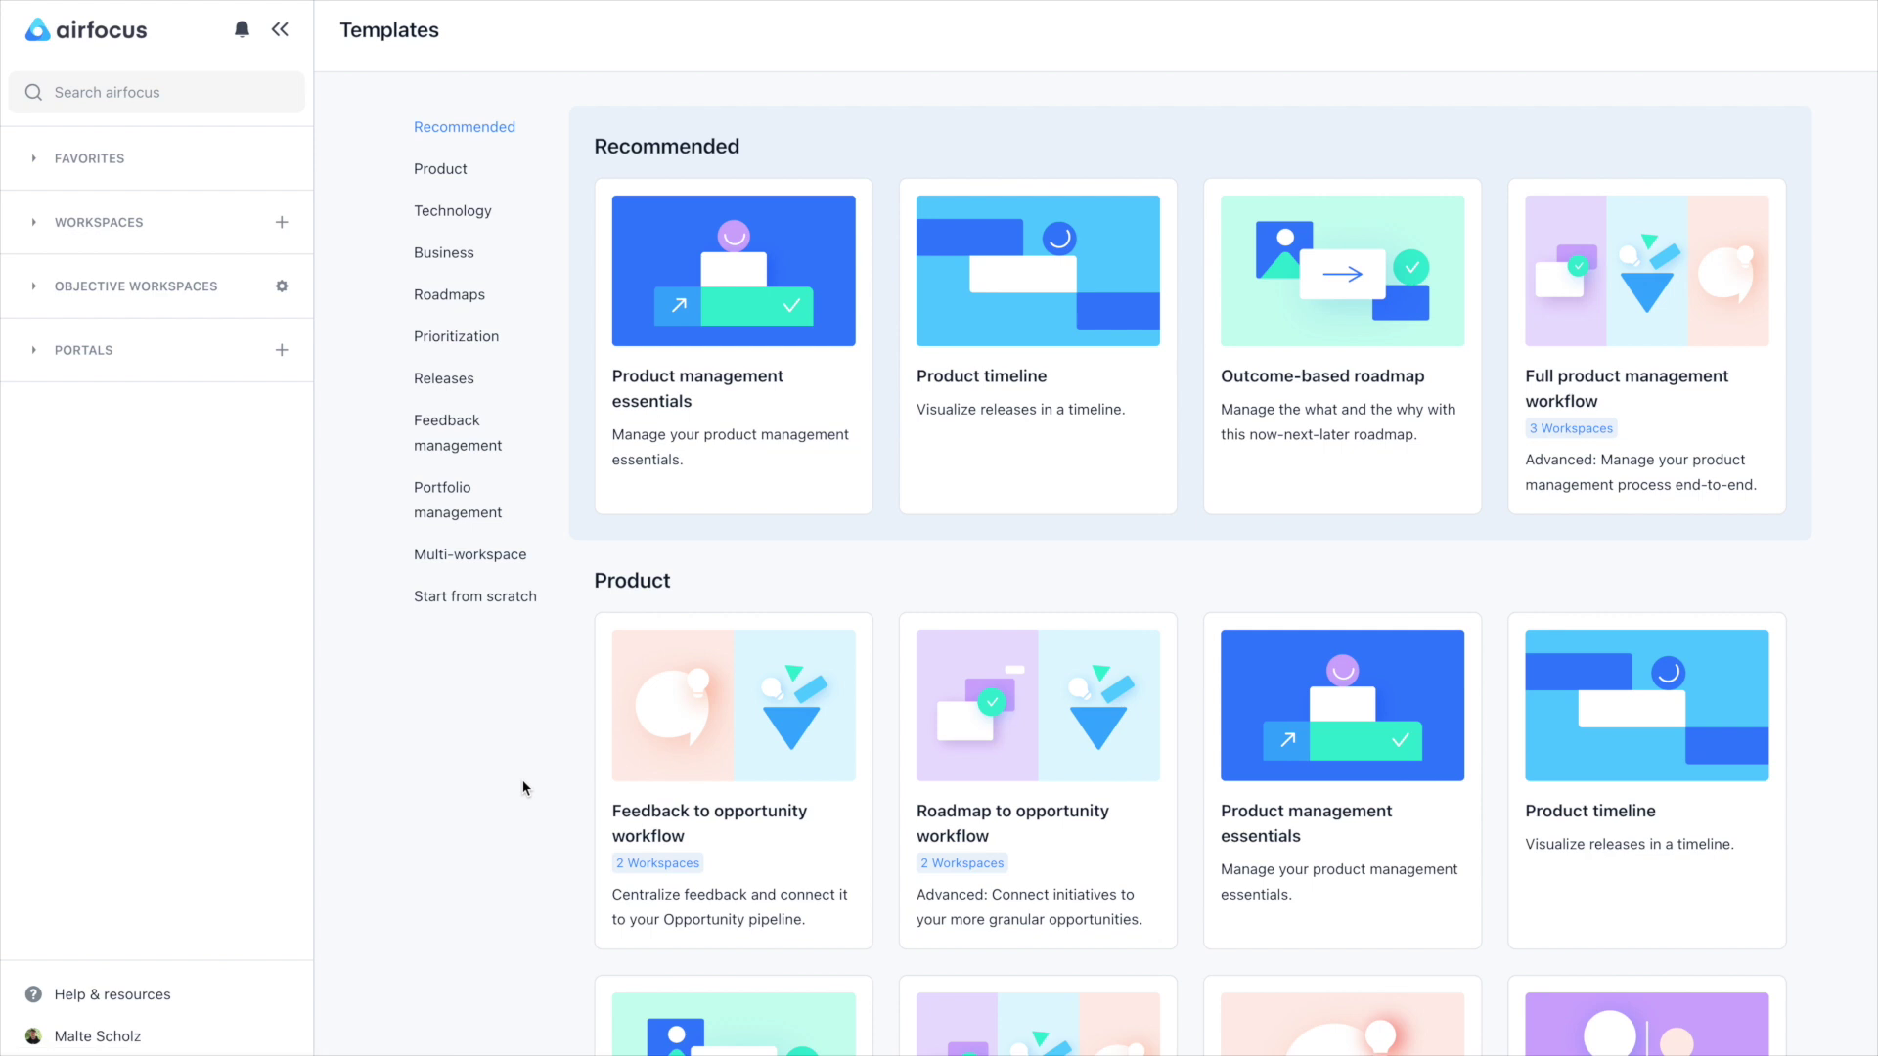
scroll(521, 789, "down", 2)
scroll(521, 788, "down", 5)
scroll(521, 788, "down", 5)
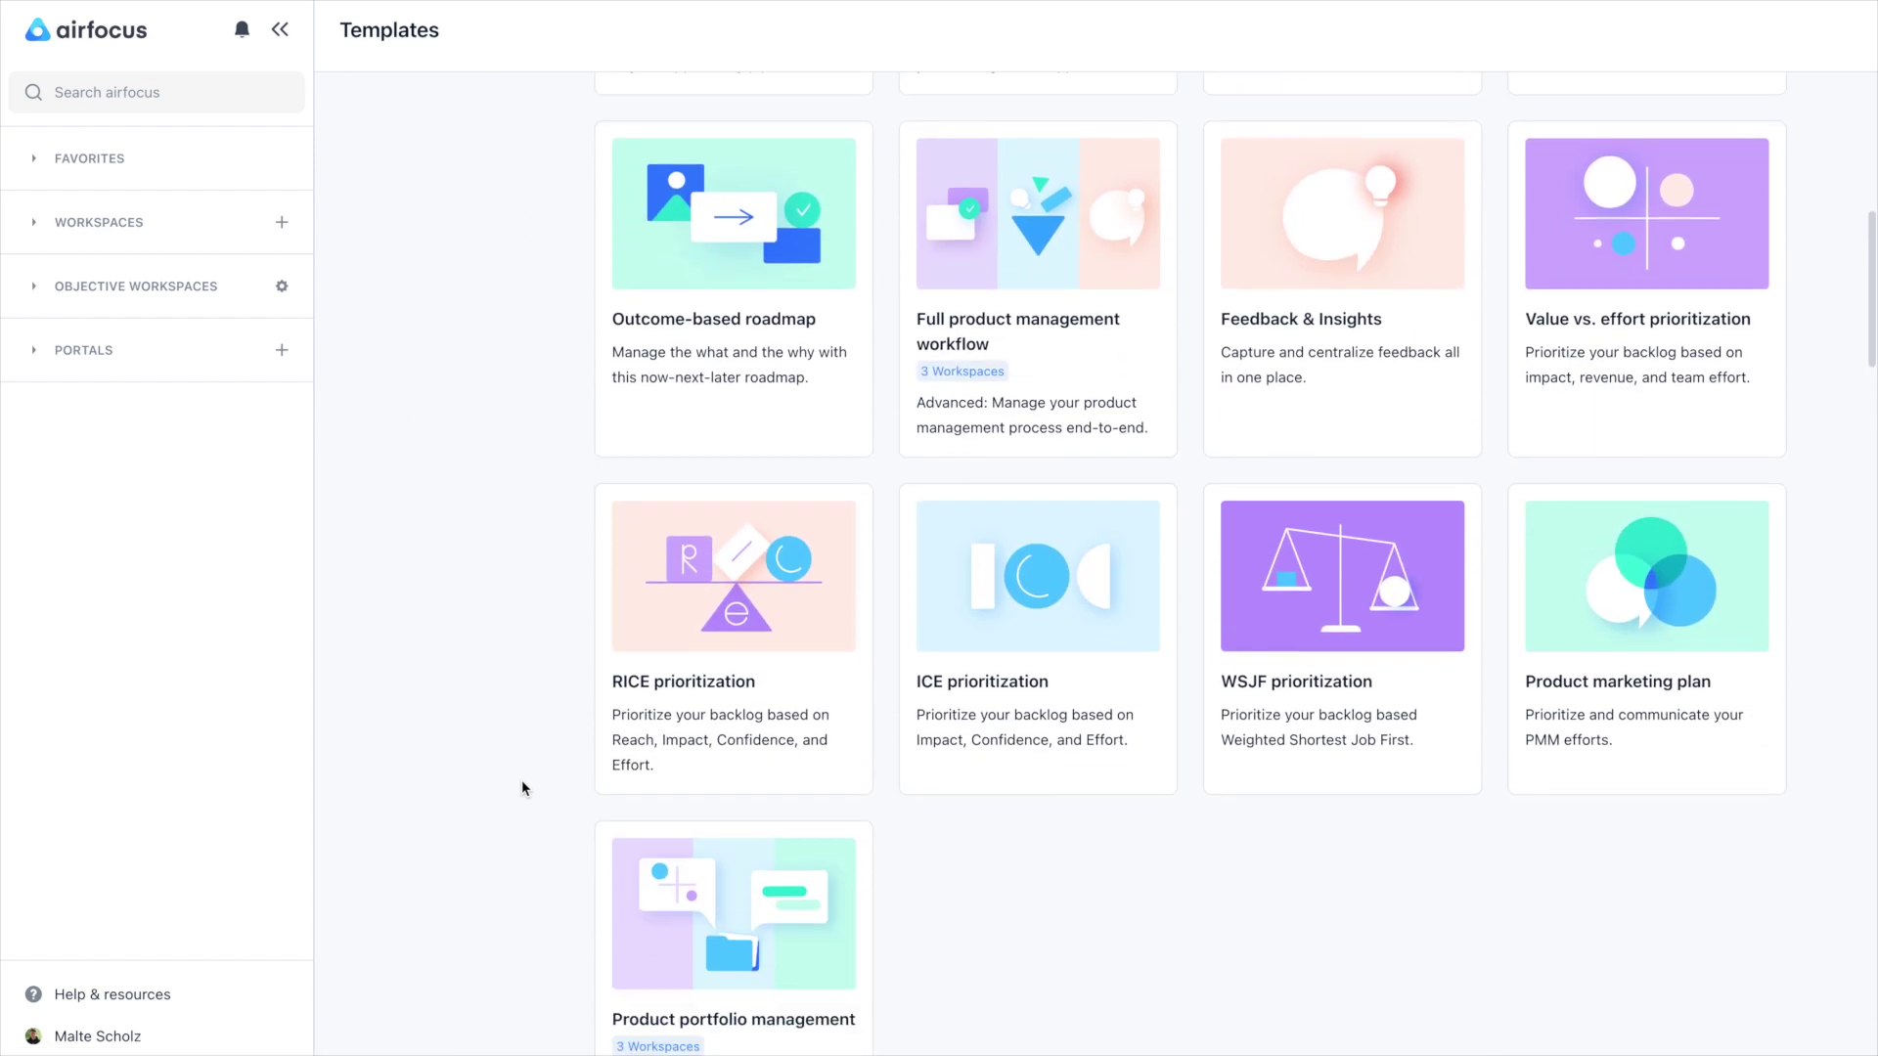
scroll(522, 788, "down", 5)
scroll(522, 787, "down", 5)
scroll(520, 783, "down", 5)
scroll(522, 782, "down", 5)
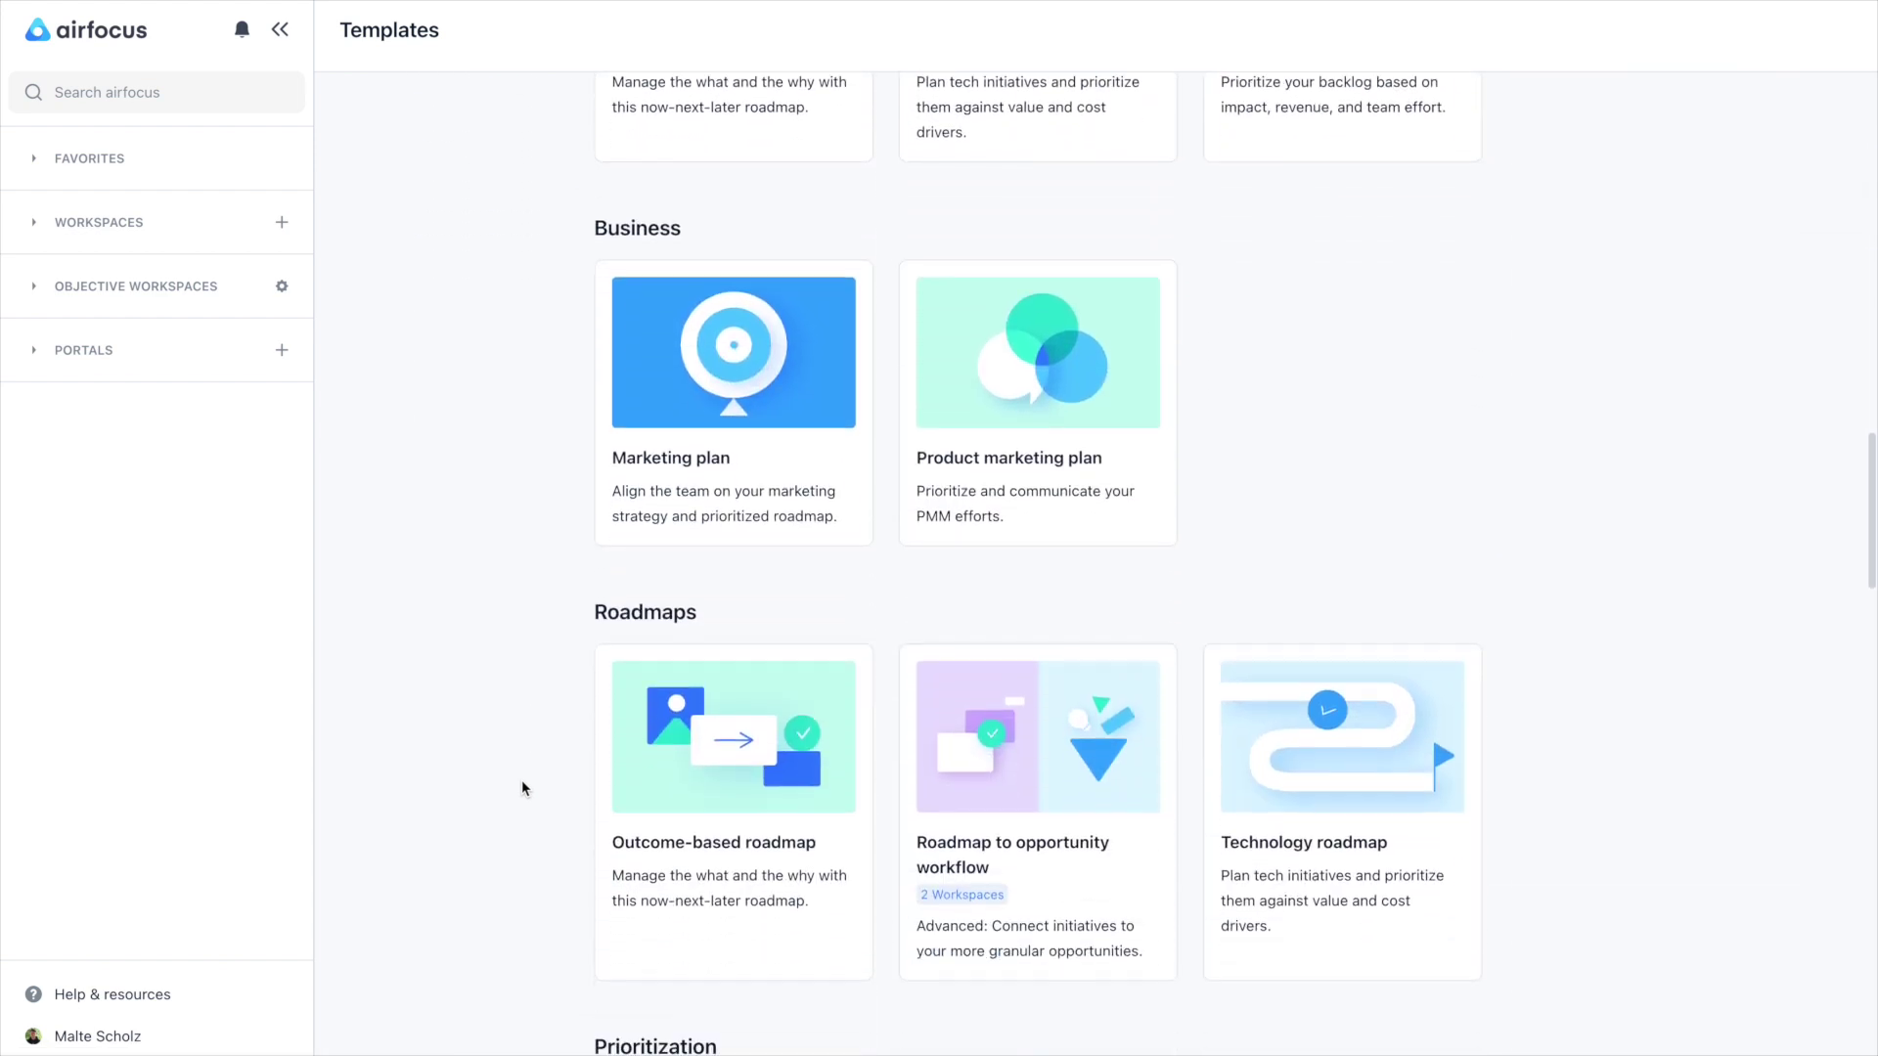
scroll(521, 782, "down", 5)
scroll(521, 783, "down", 5)
scroll(521, 787, "down", 3)
scroll(522, 788, "down", 3)
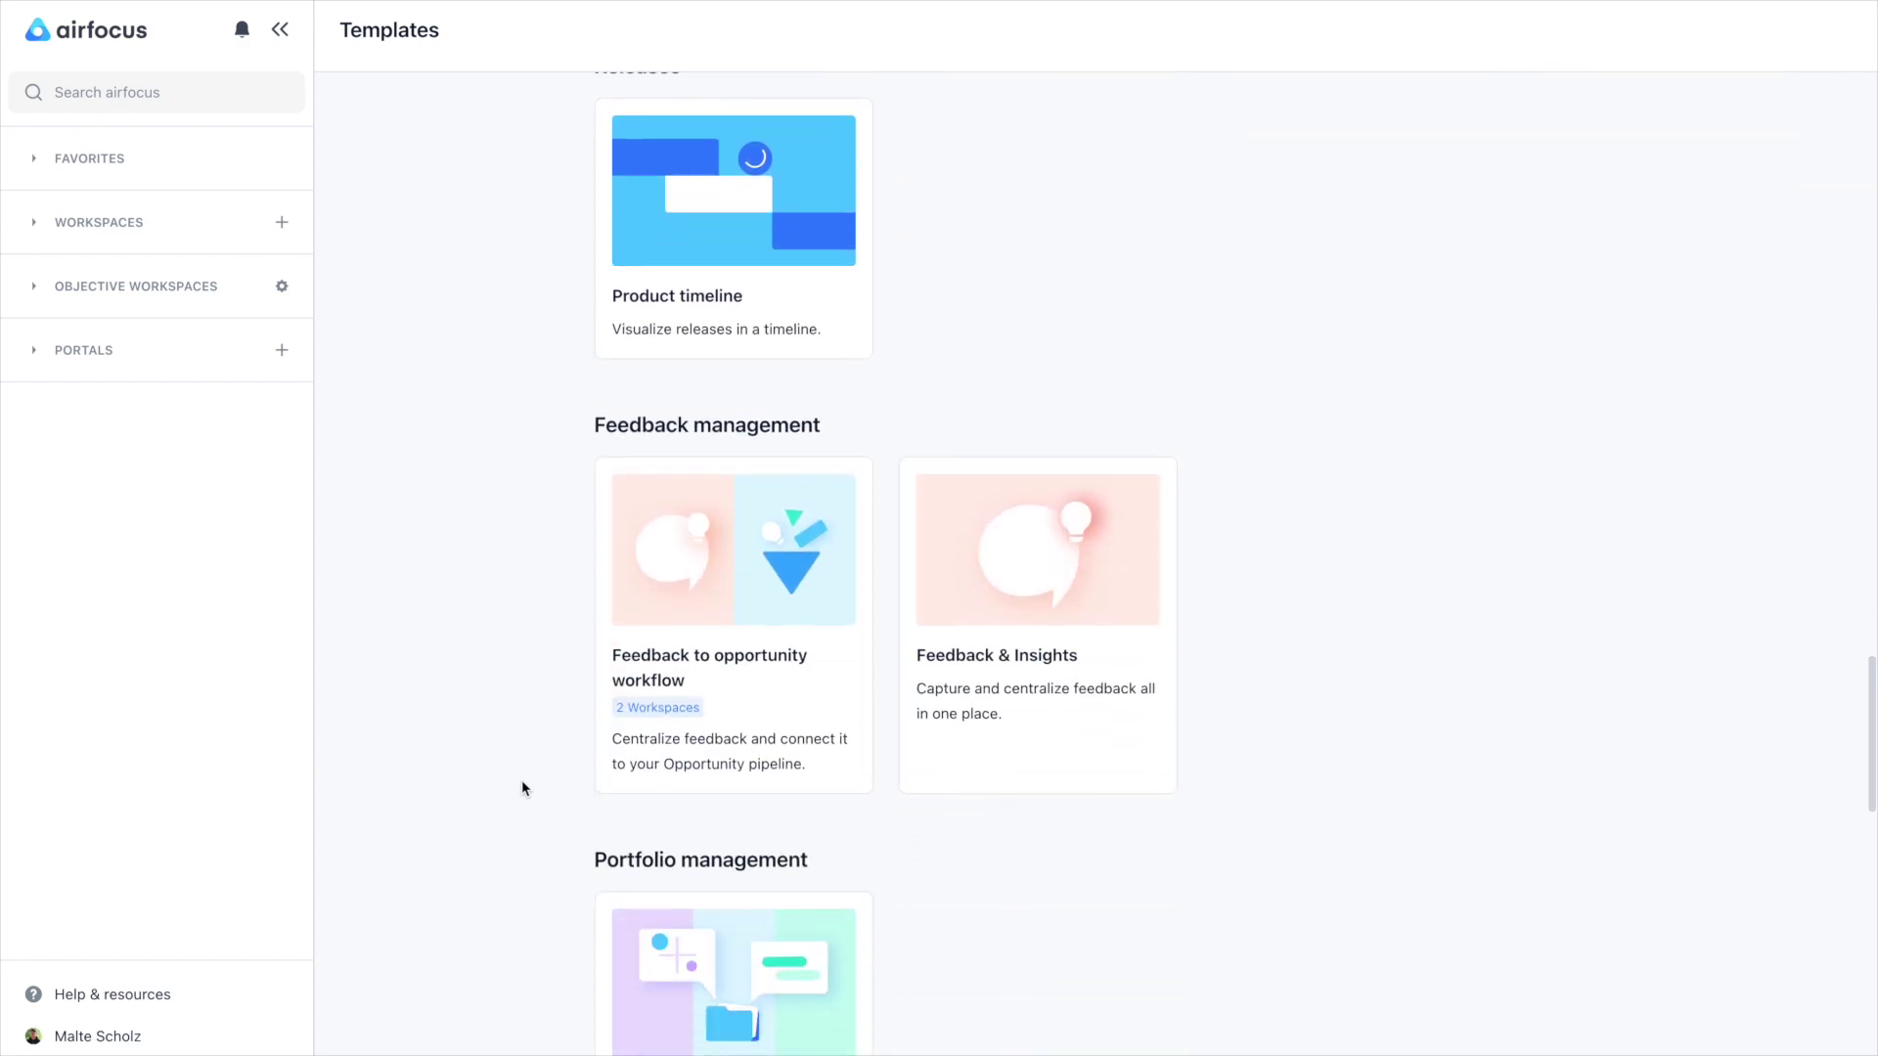
scroll(522, 787, "down", 3)
scroll(521, 787, "down", 3)
scroll(521, 780, "down", 3)
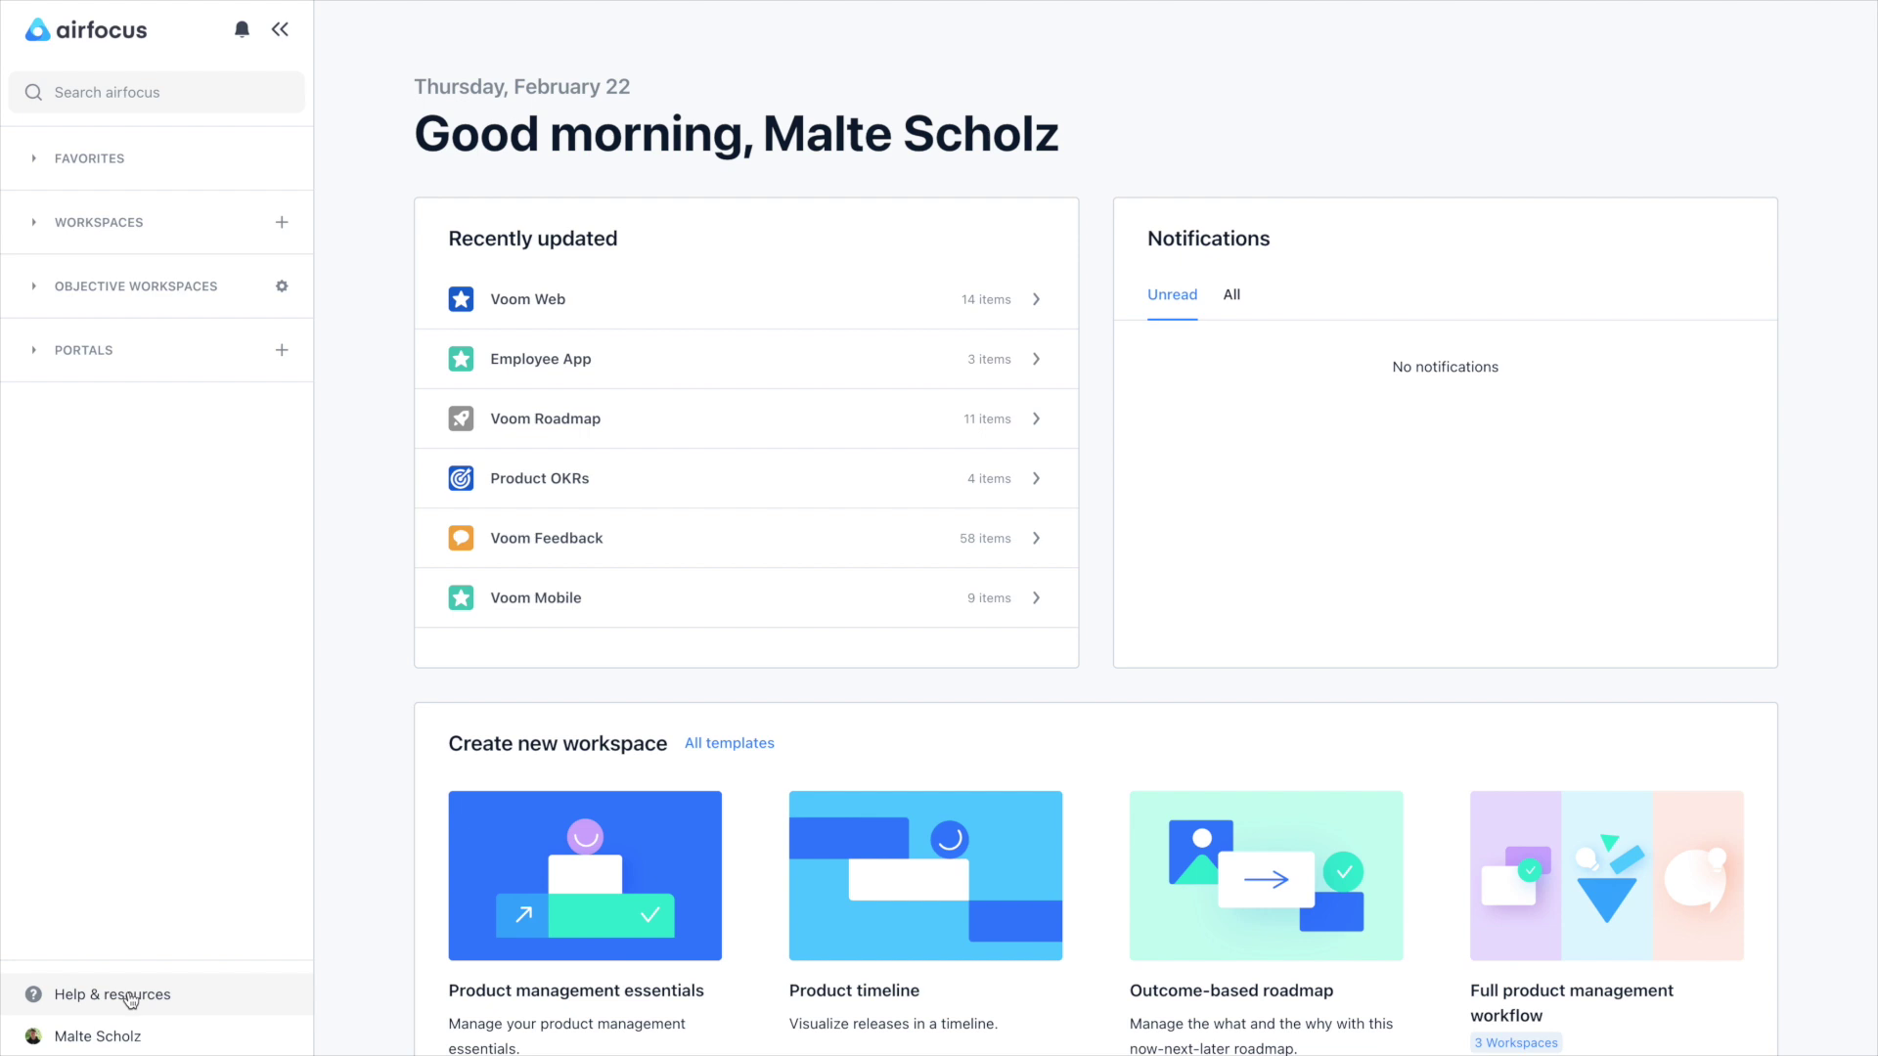
- Start a chat with support from the Help & resources menu
left_click(130, 1002)
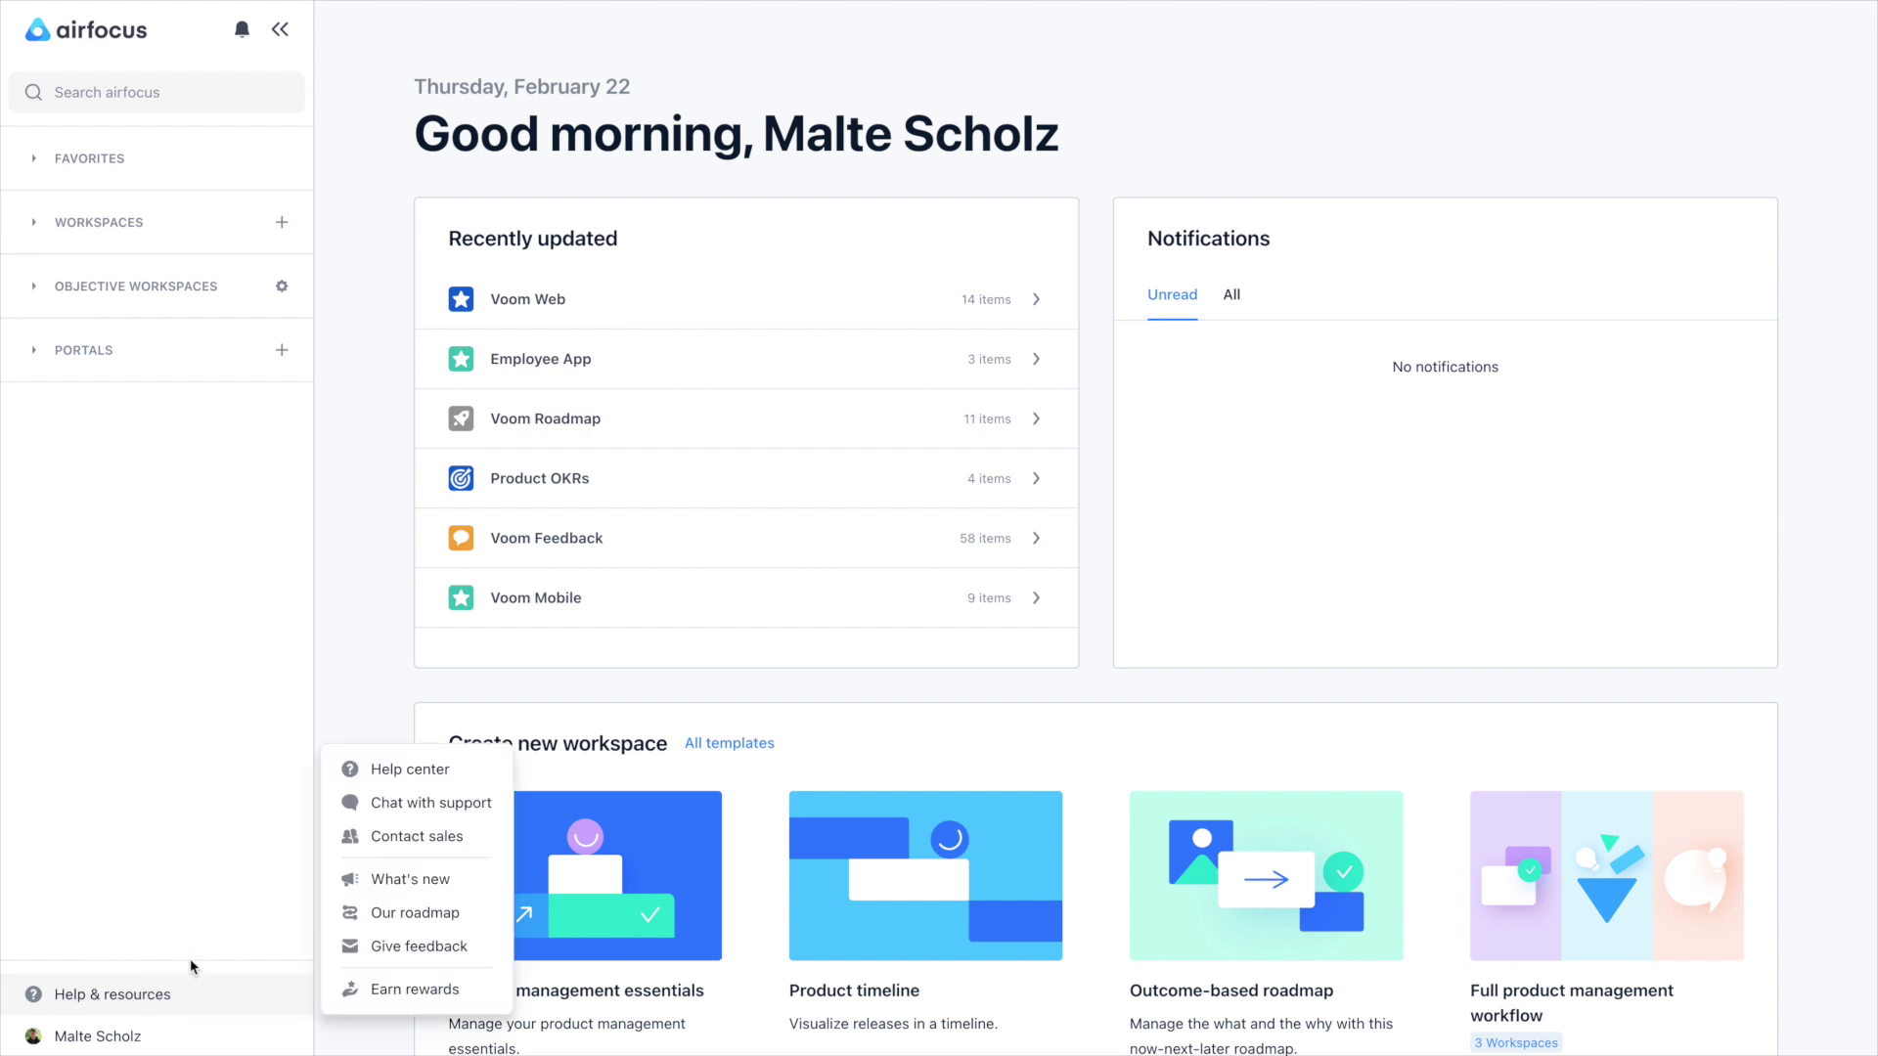
left_click(406, 808)
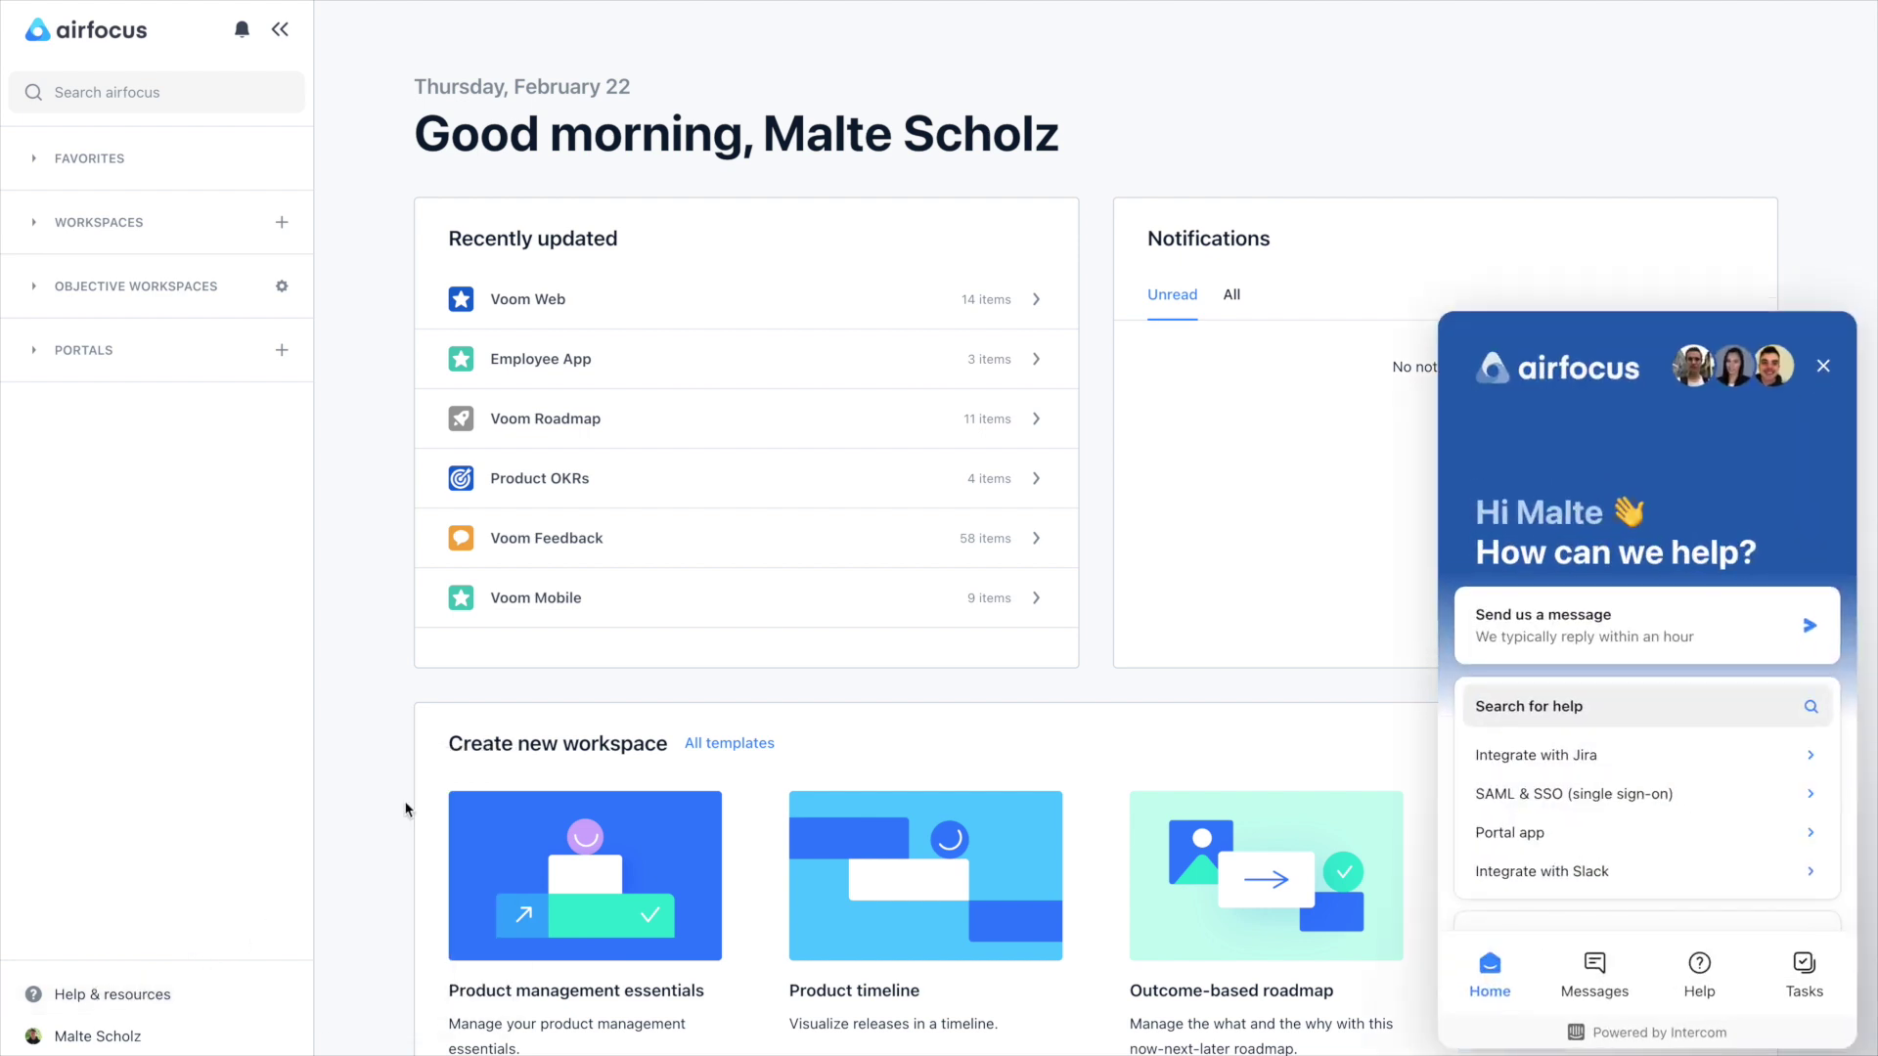